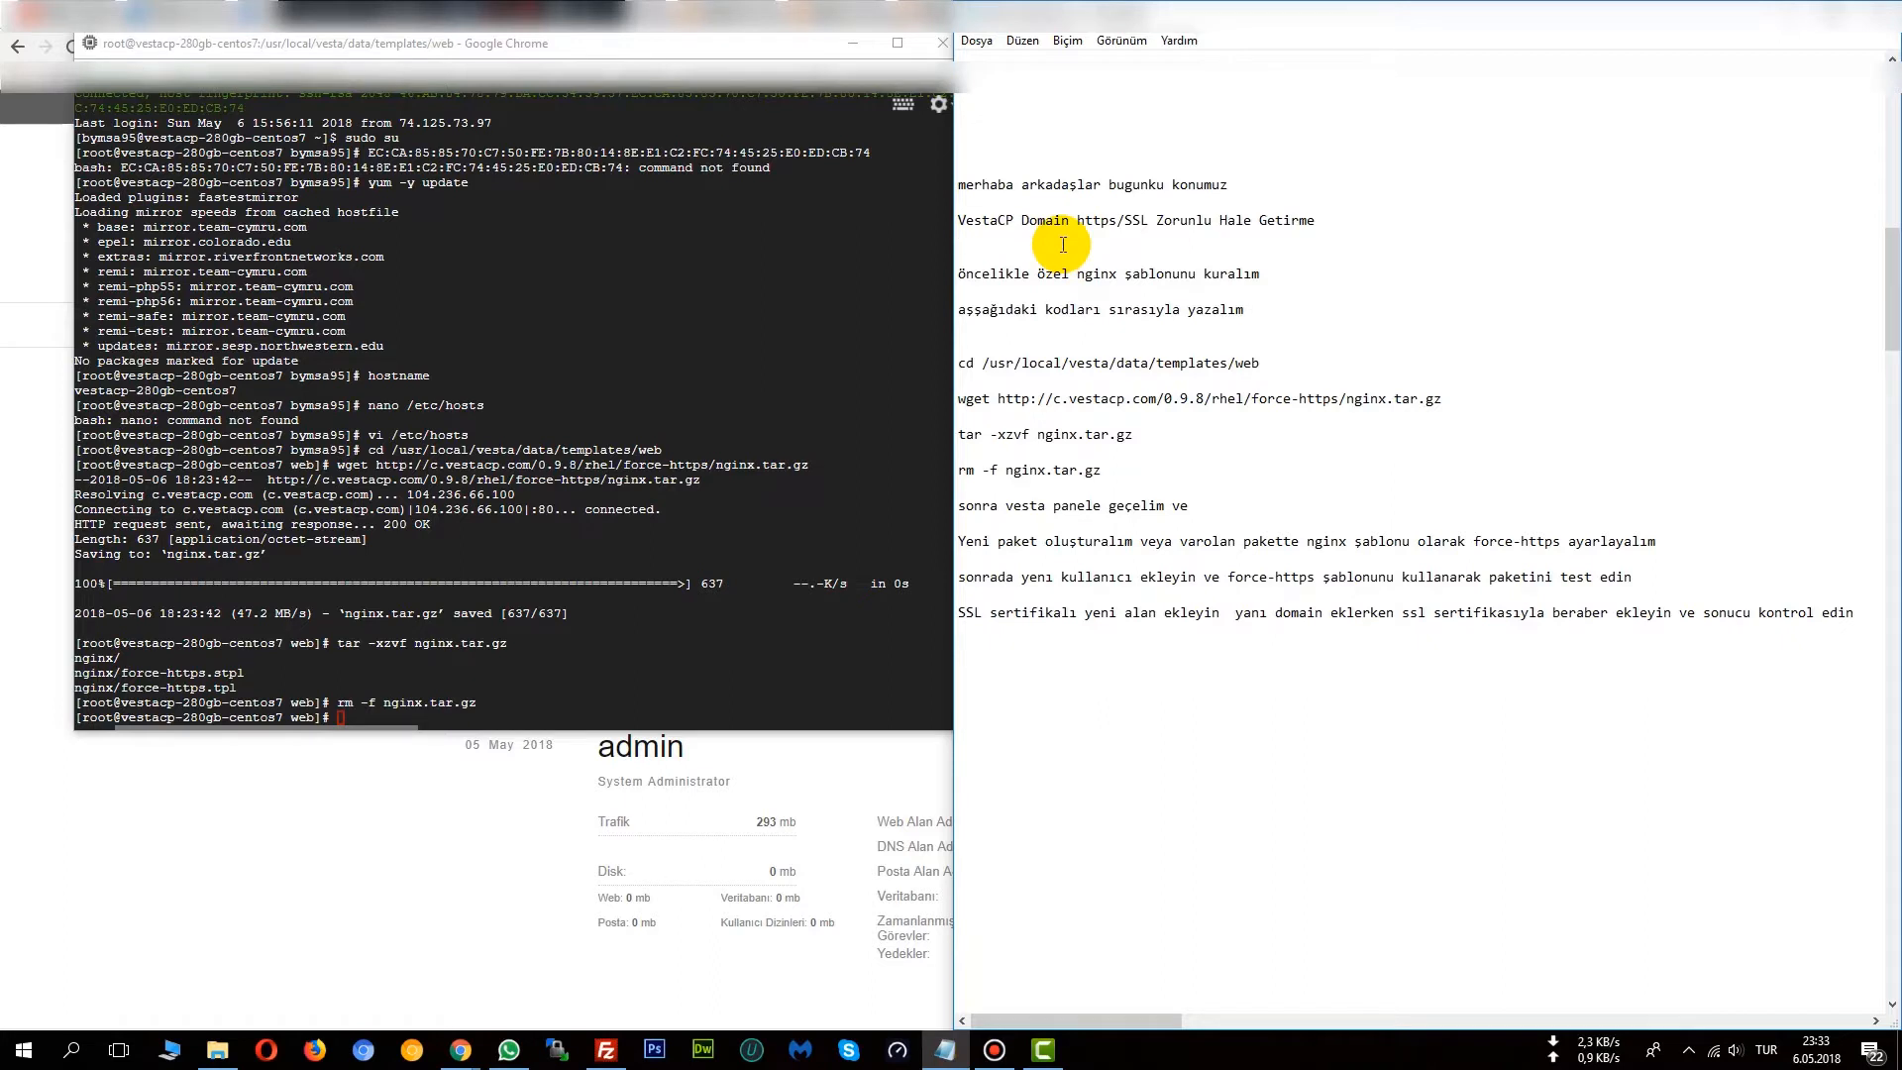
Step: Add "yani ssl sertifikası olmasına rağmen http oalrak giriş yapılıyor bazen googleden yanı sanki sitemiz güvenli" below the VestaCP heading in the notes
{"action": "key", "text": "Return"}
{"action": "type", "text": "yani s"}
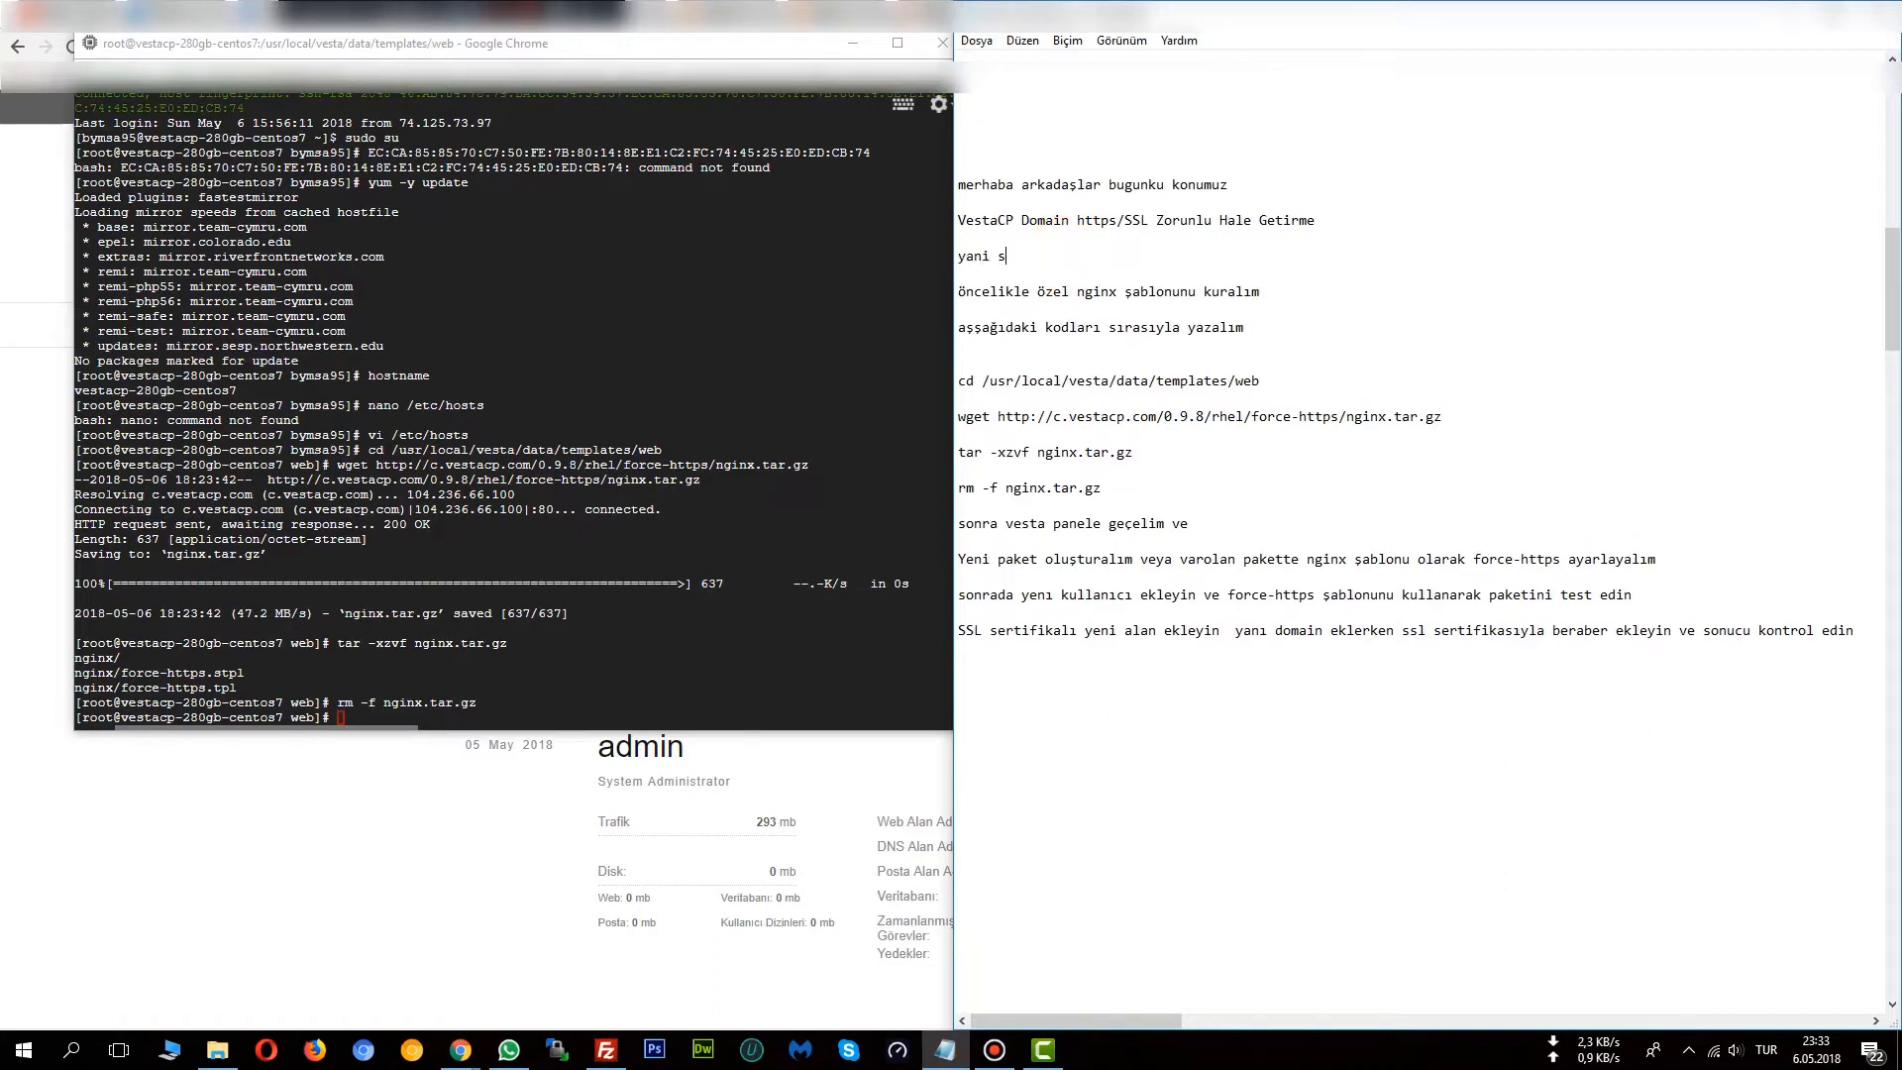
{"action": "type", "text": "sl sertifikası olmasına rağmen http oalrak"}
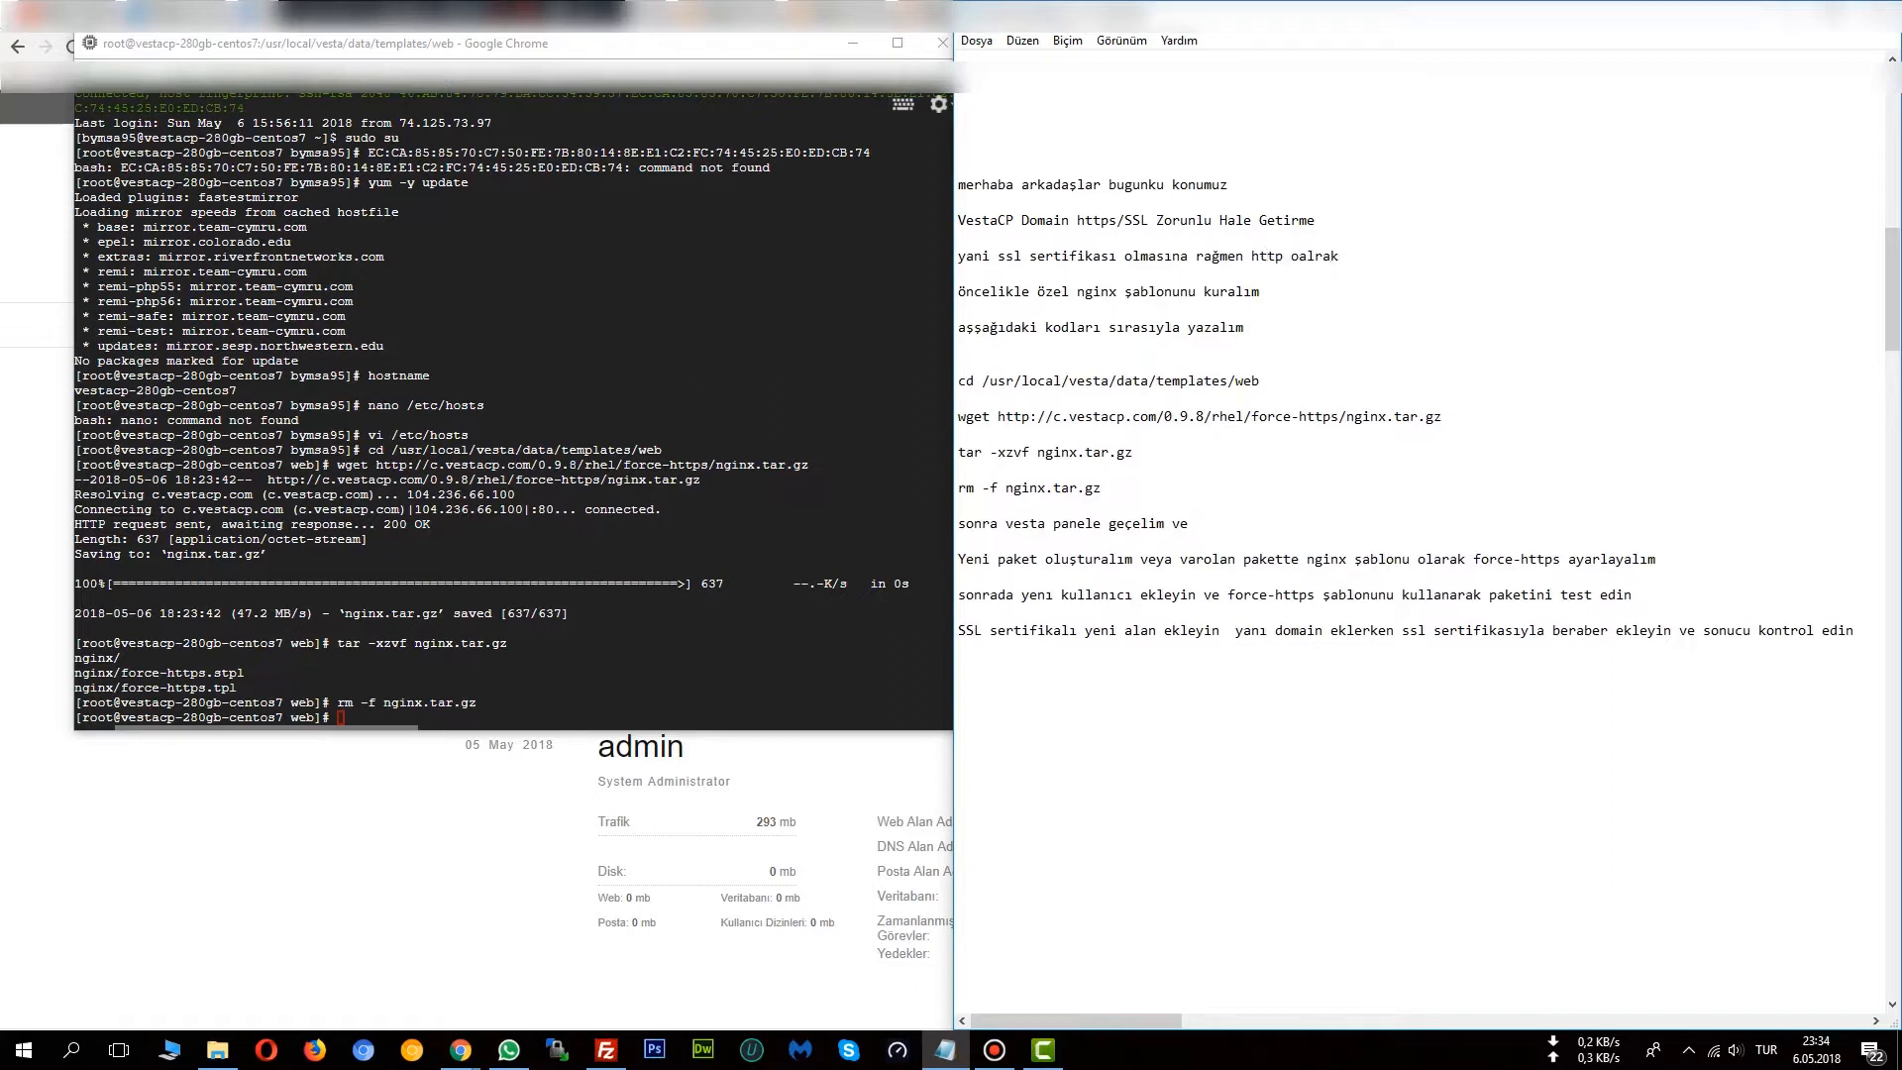
{"action": "type", "text": "giriş yapılıyor bazen googleden yanı "}
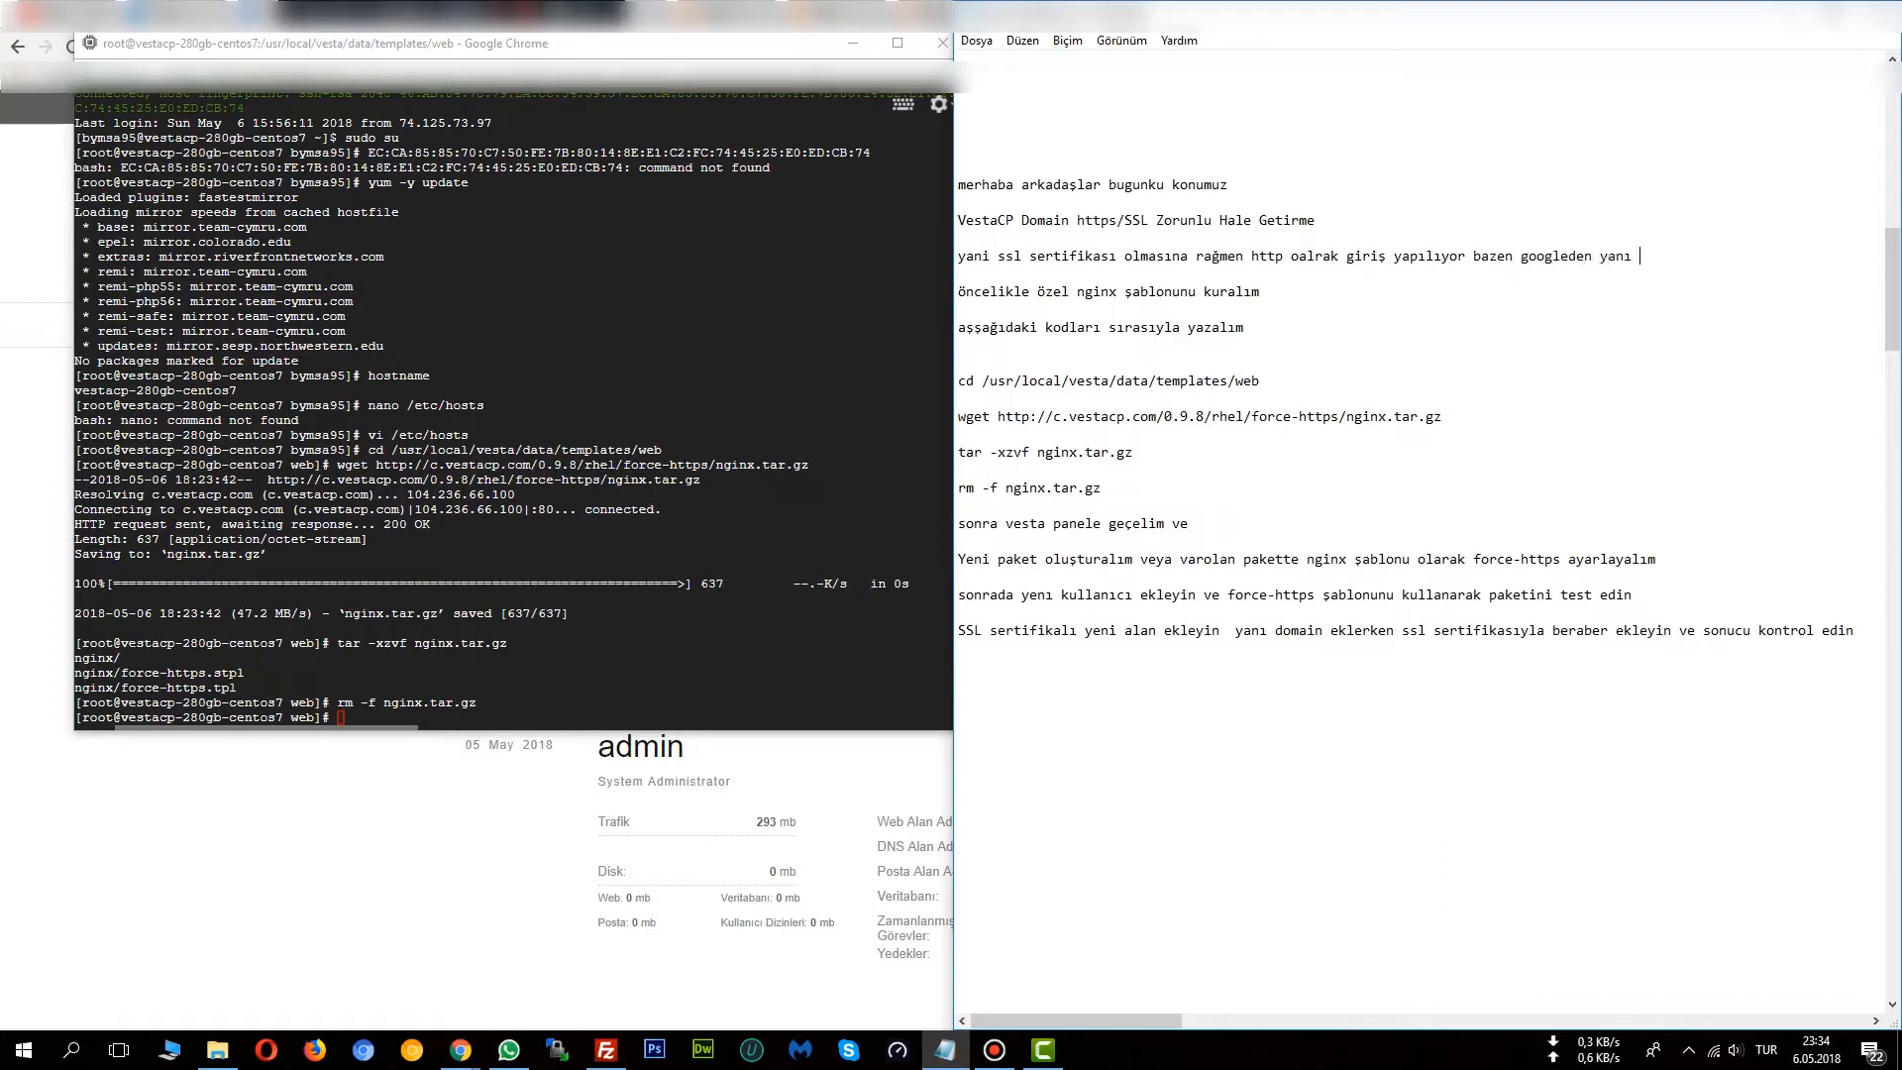
{"action": "type", "text": "sanki sitemiz güvenli"}
Step: Continue the note on a new line with "değilmiş gibi oluyor onu önlemek için gerekli bazı sitelerin admin panellerinde var zaten bu ayar"
{"action": "key", "text": "Return"}
{"action": "key", "text": "Return"}
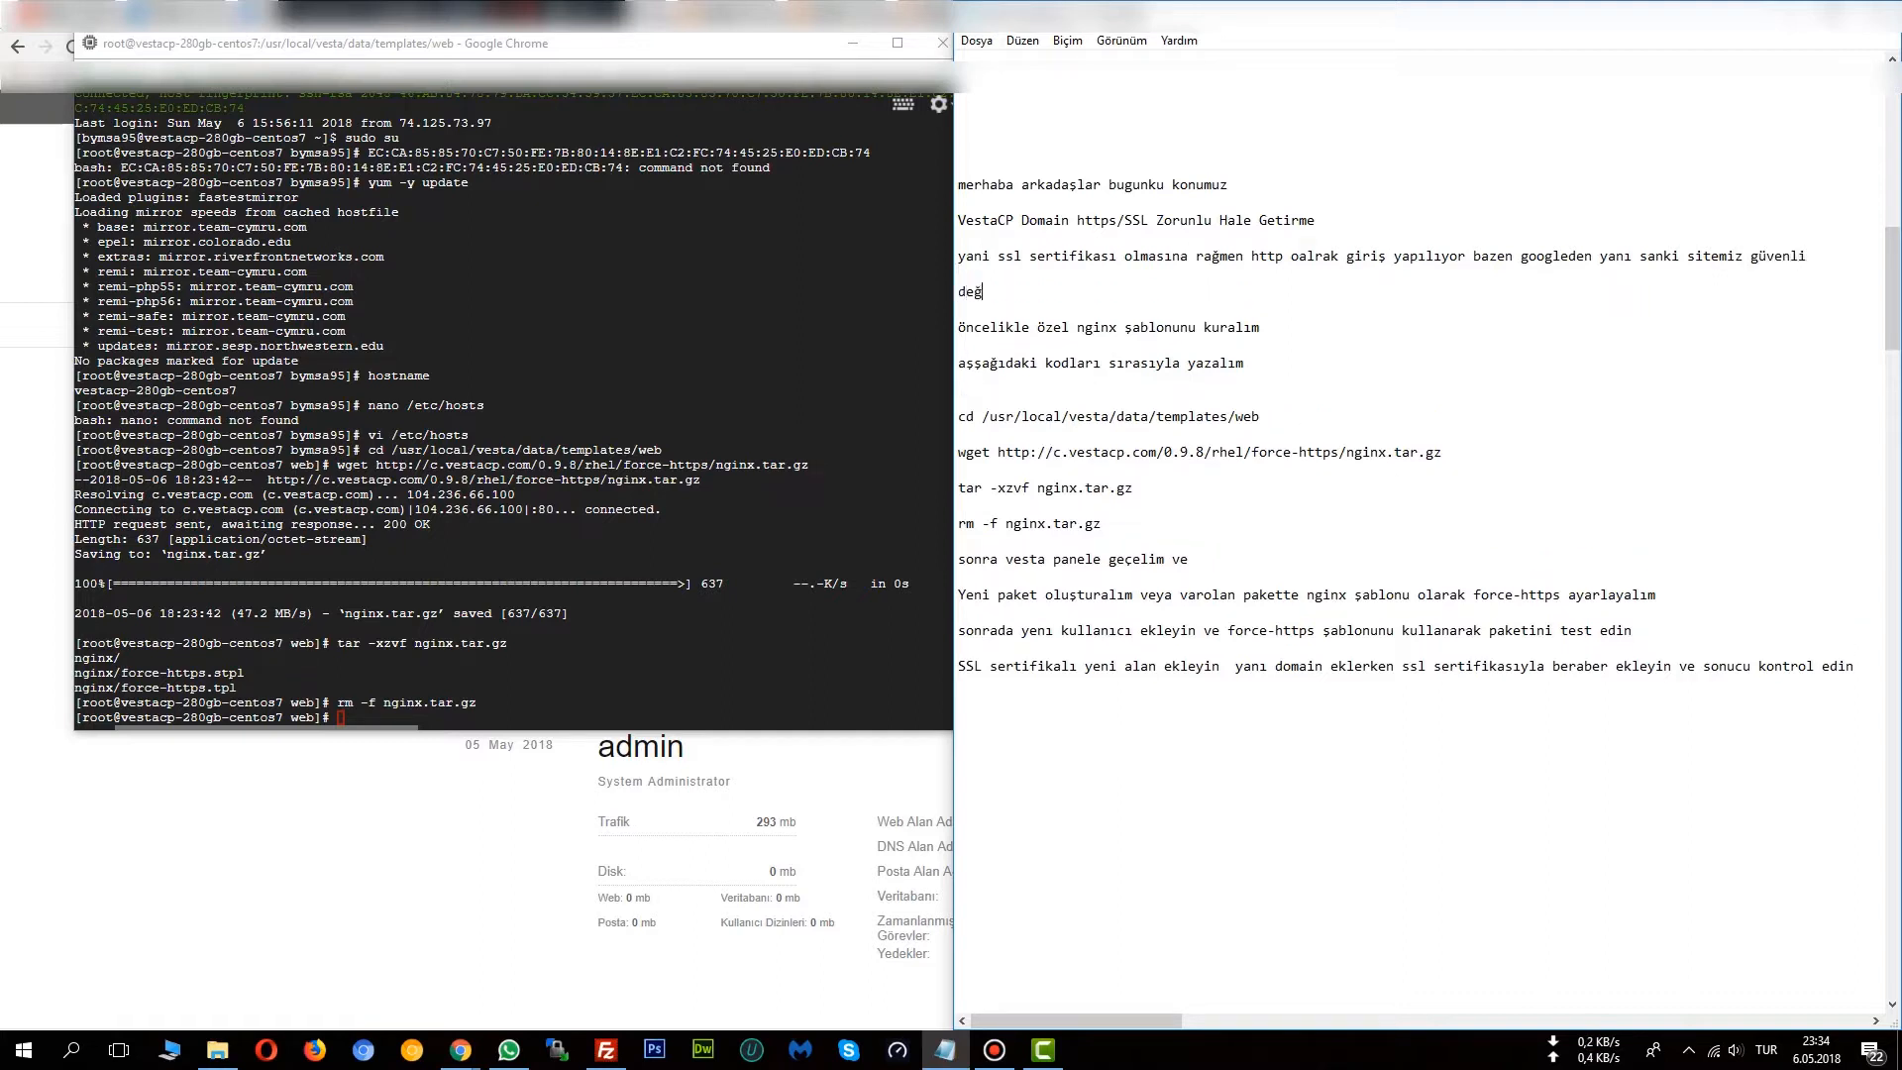
{"action": "type", "text": "değilmiş gibi oluyor onu önlemek için g"}
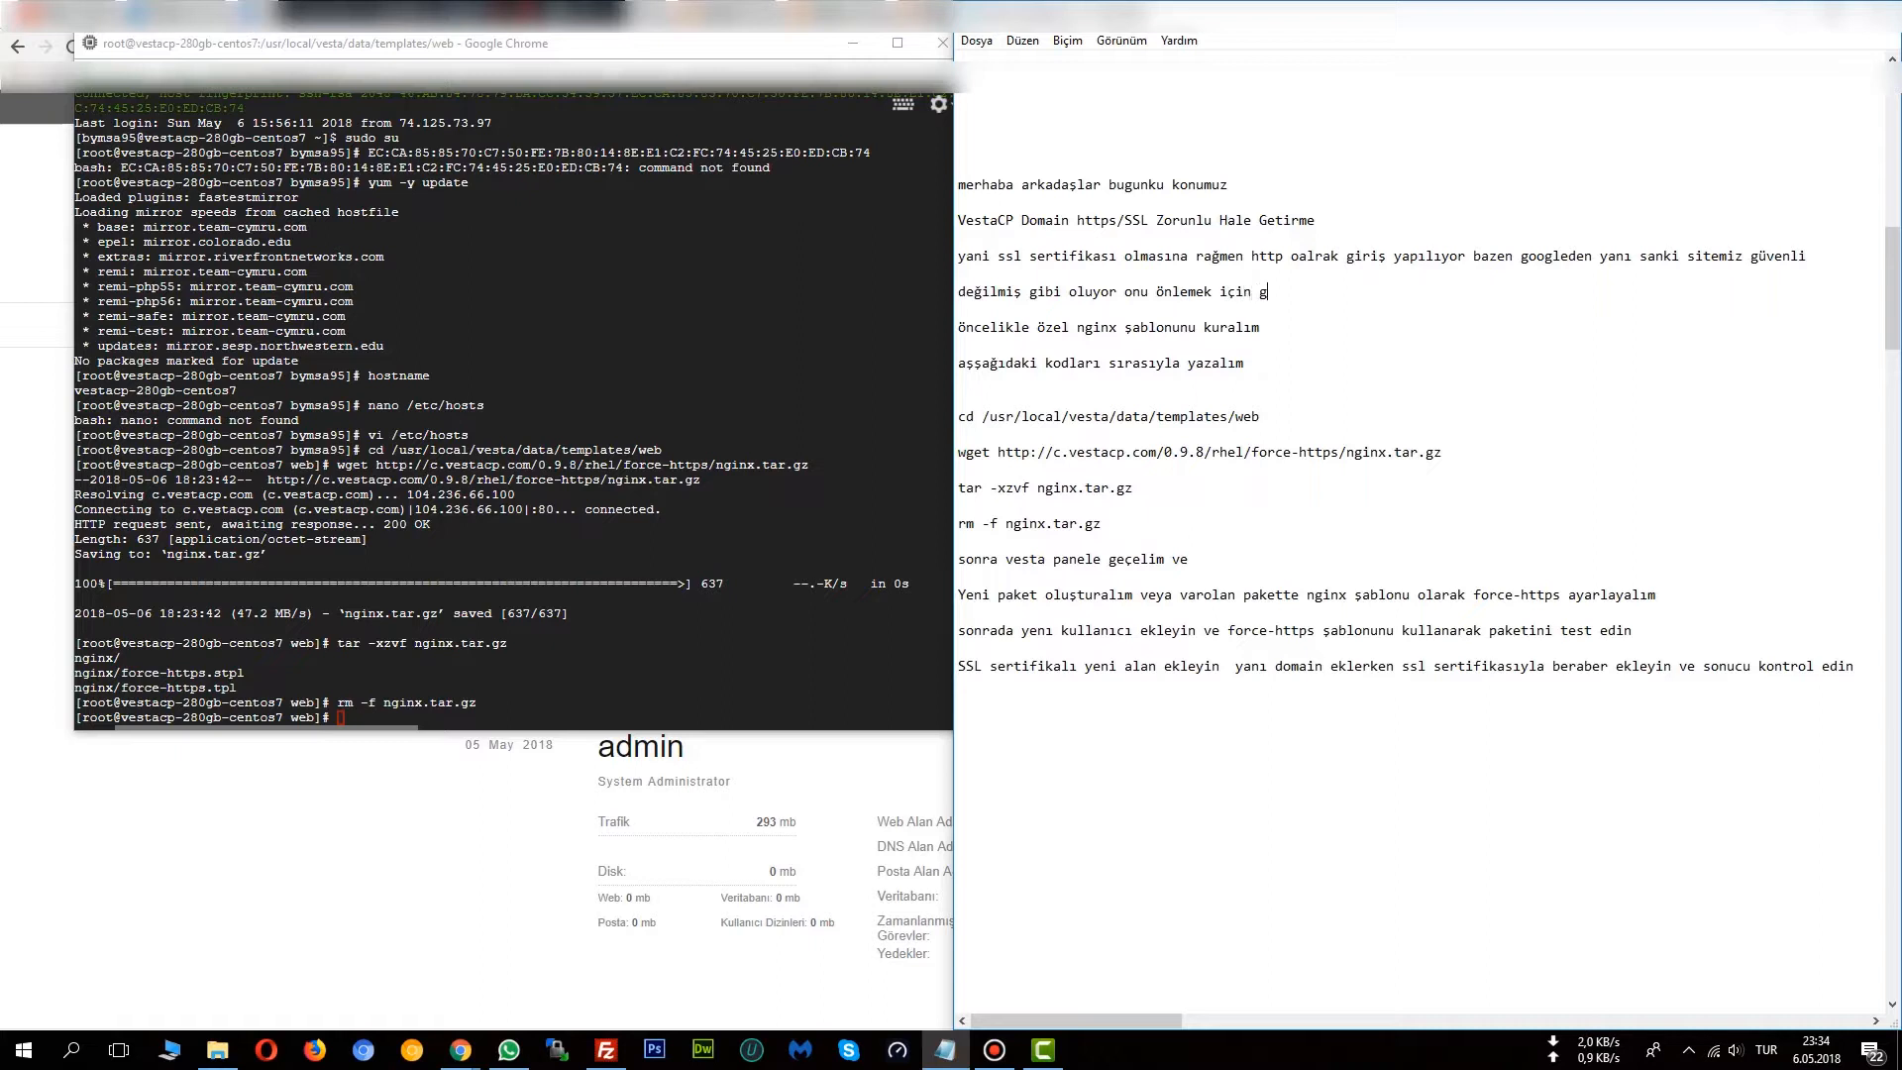
{"action": "type", "text": "erek"}
{"action": "type", "text": "nellet"}
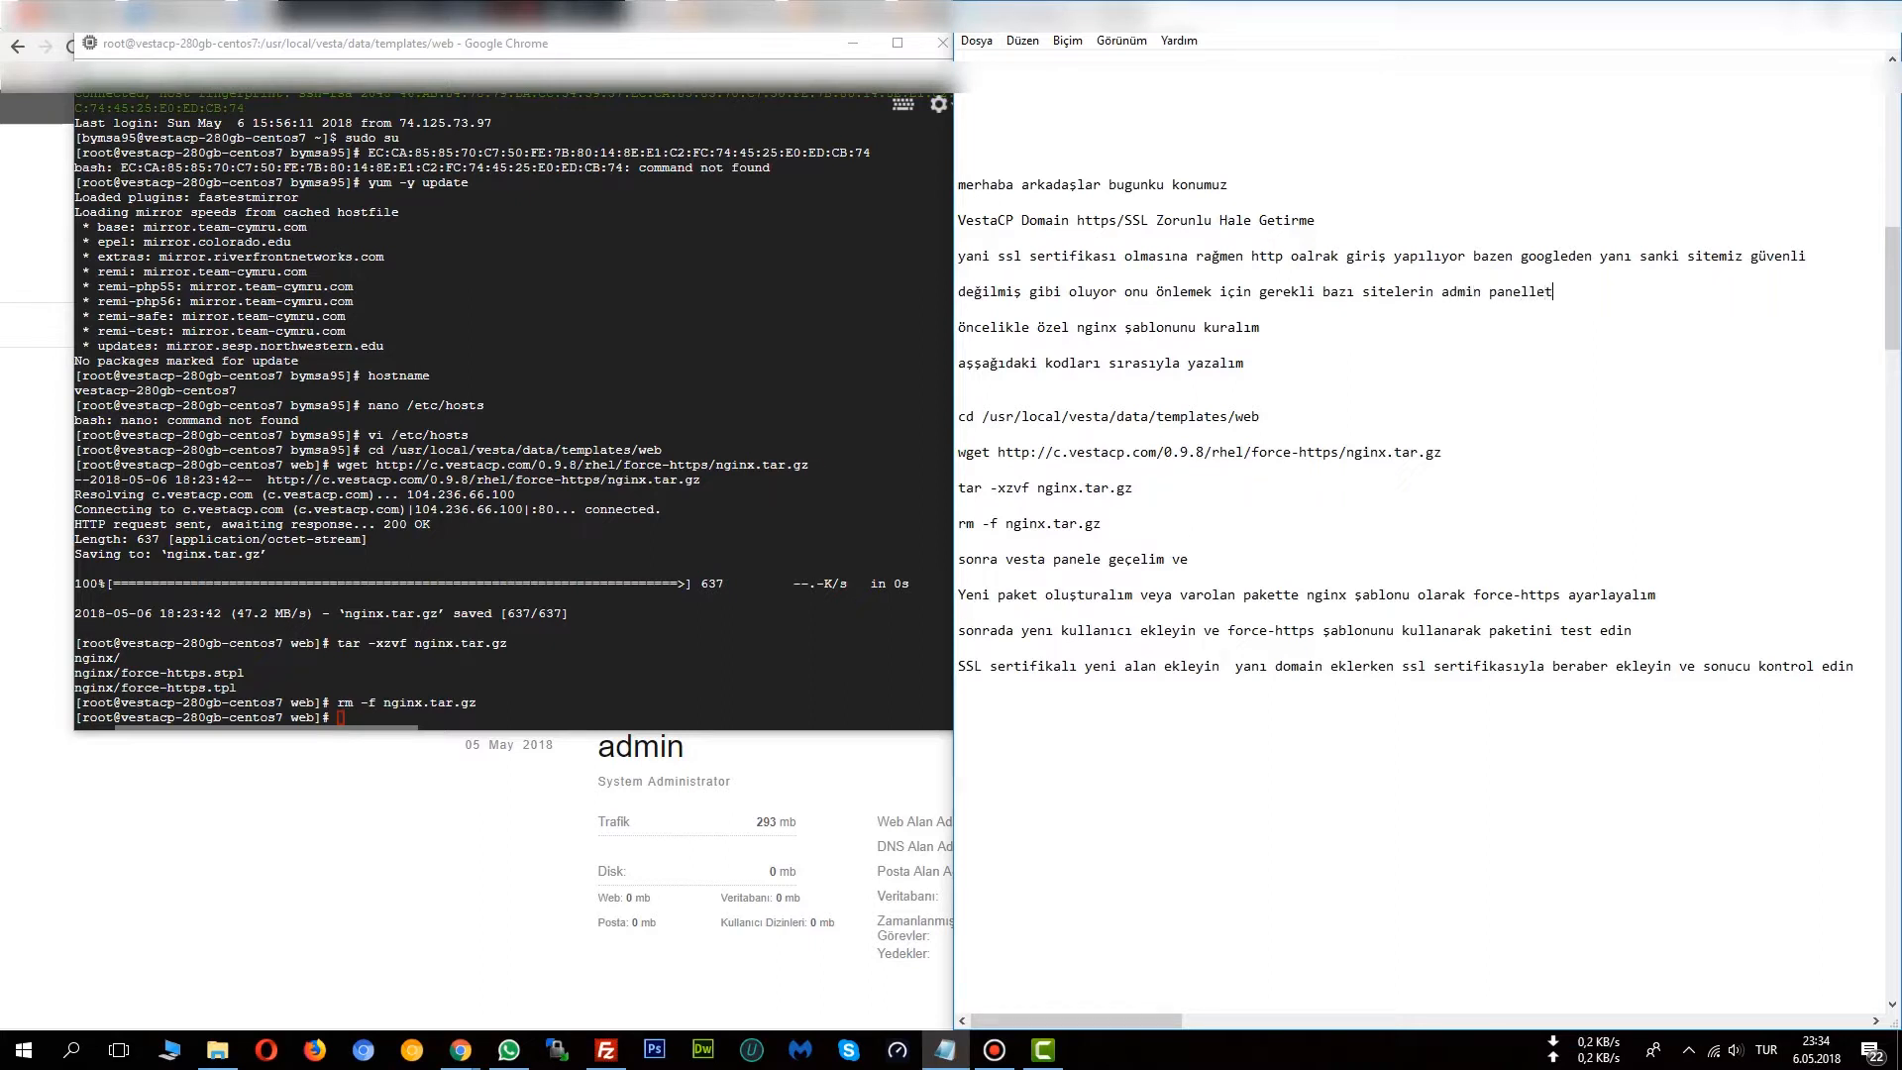
{"action": "key", "text": "BackSpace"}
{"action": "type", "text": "rinde var zaten bu ayar"}
{"action": "key", "text": "Return"}
{"action": "key", "text": "Return"}
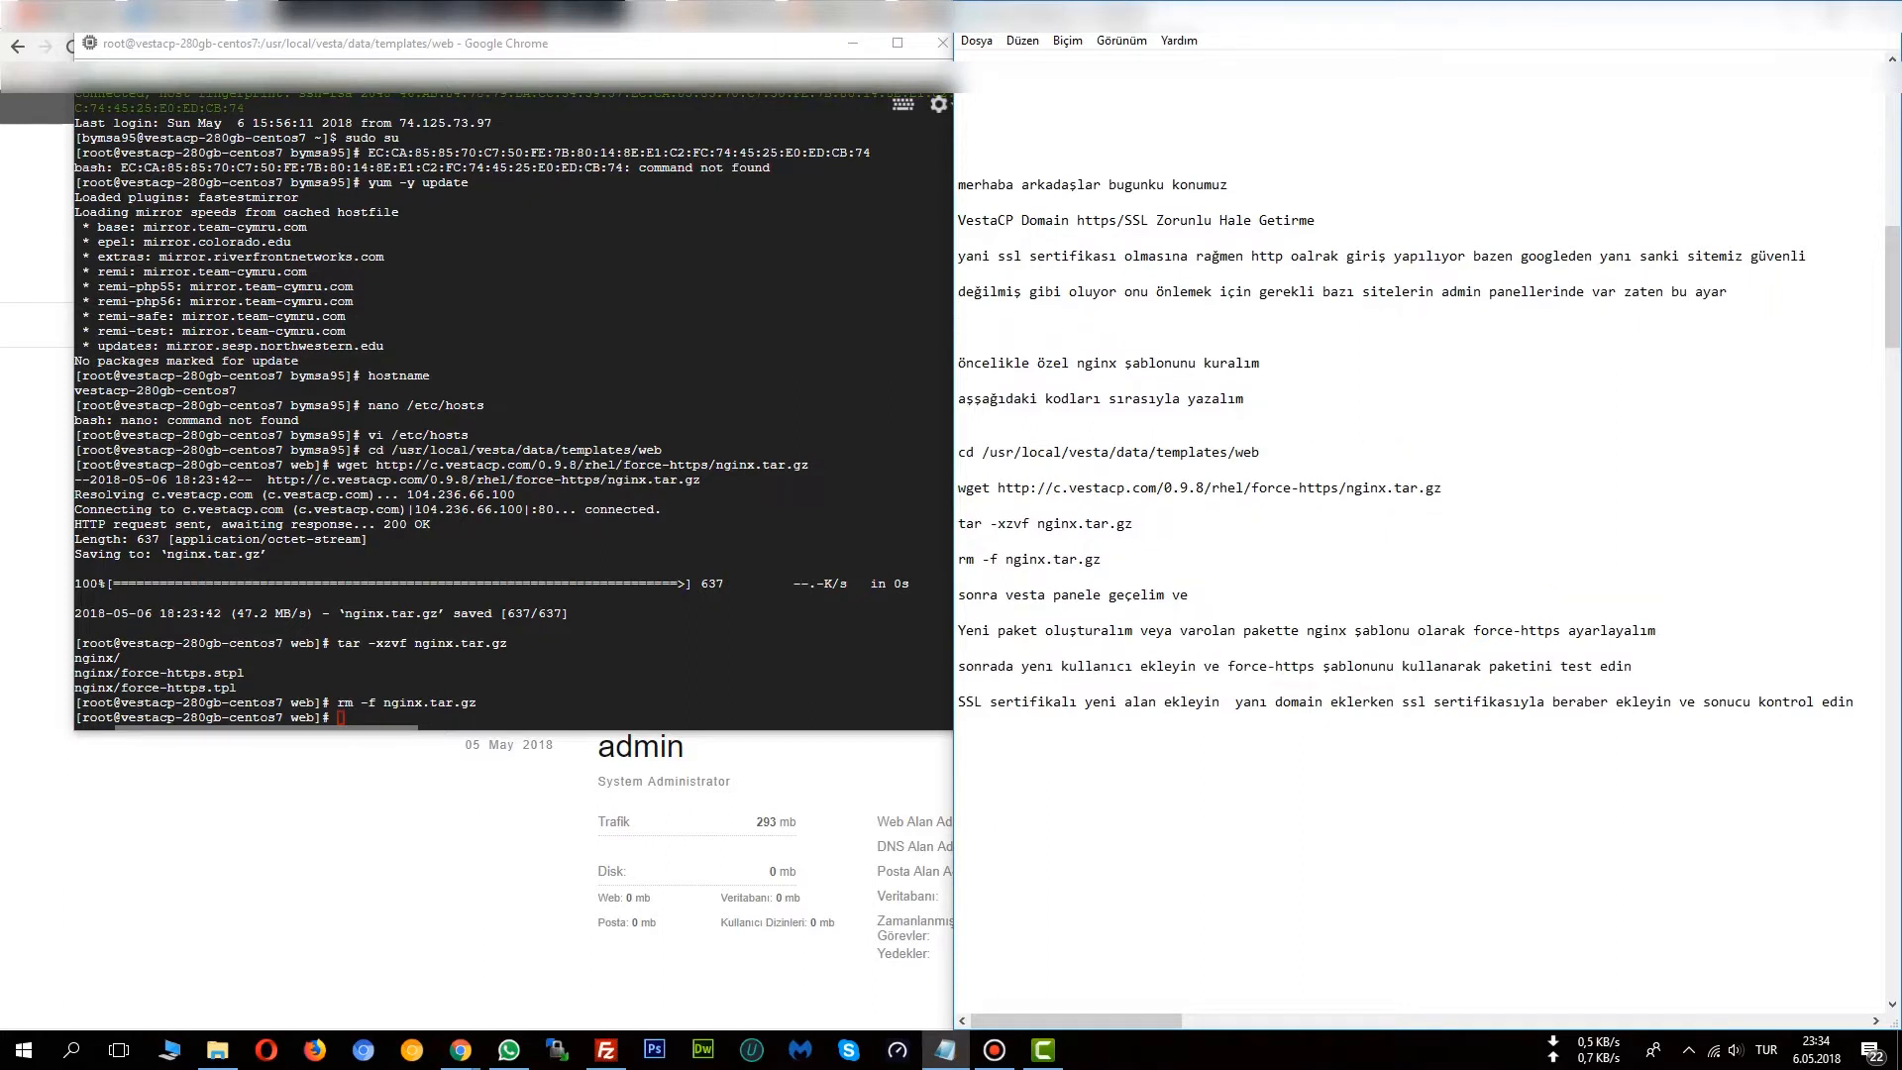
{"action": "key", "text": "BackSpace"}
{"action": "key", "text": "BackSpace"}
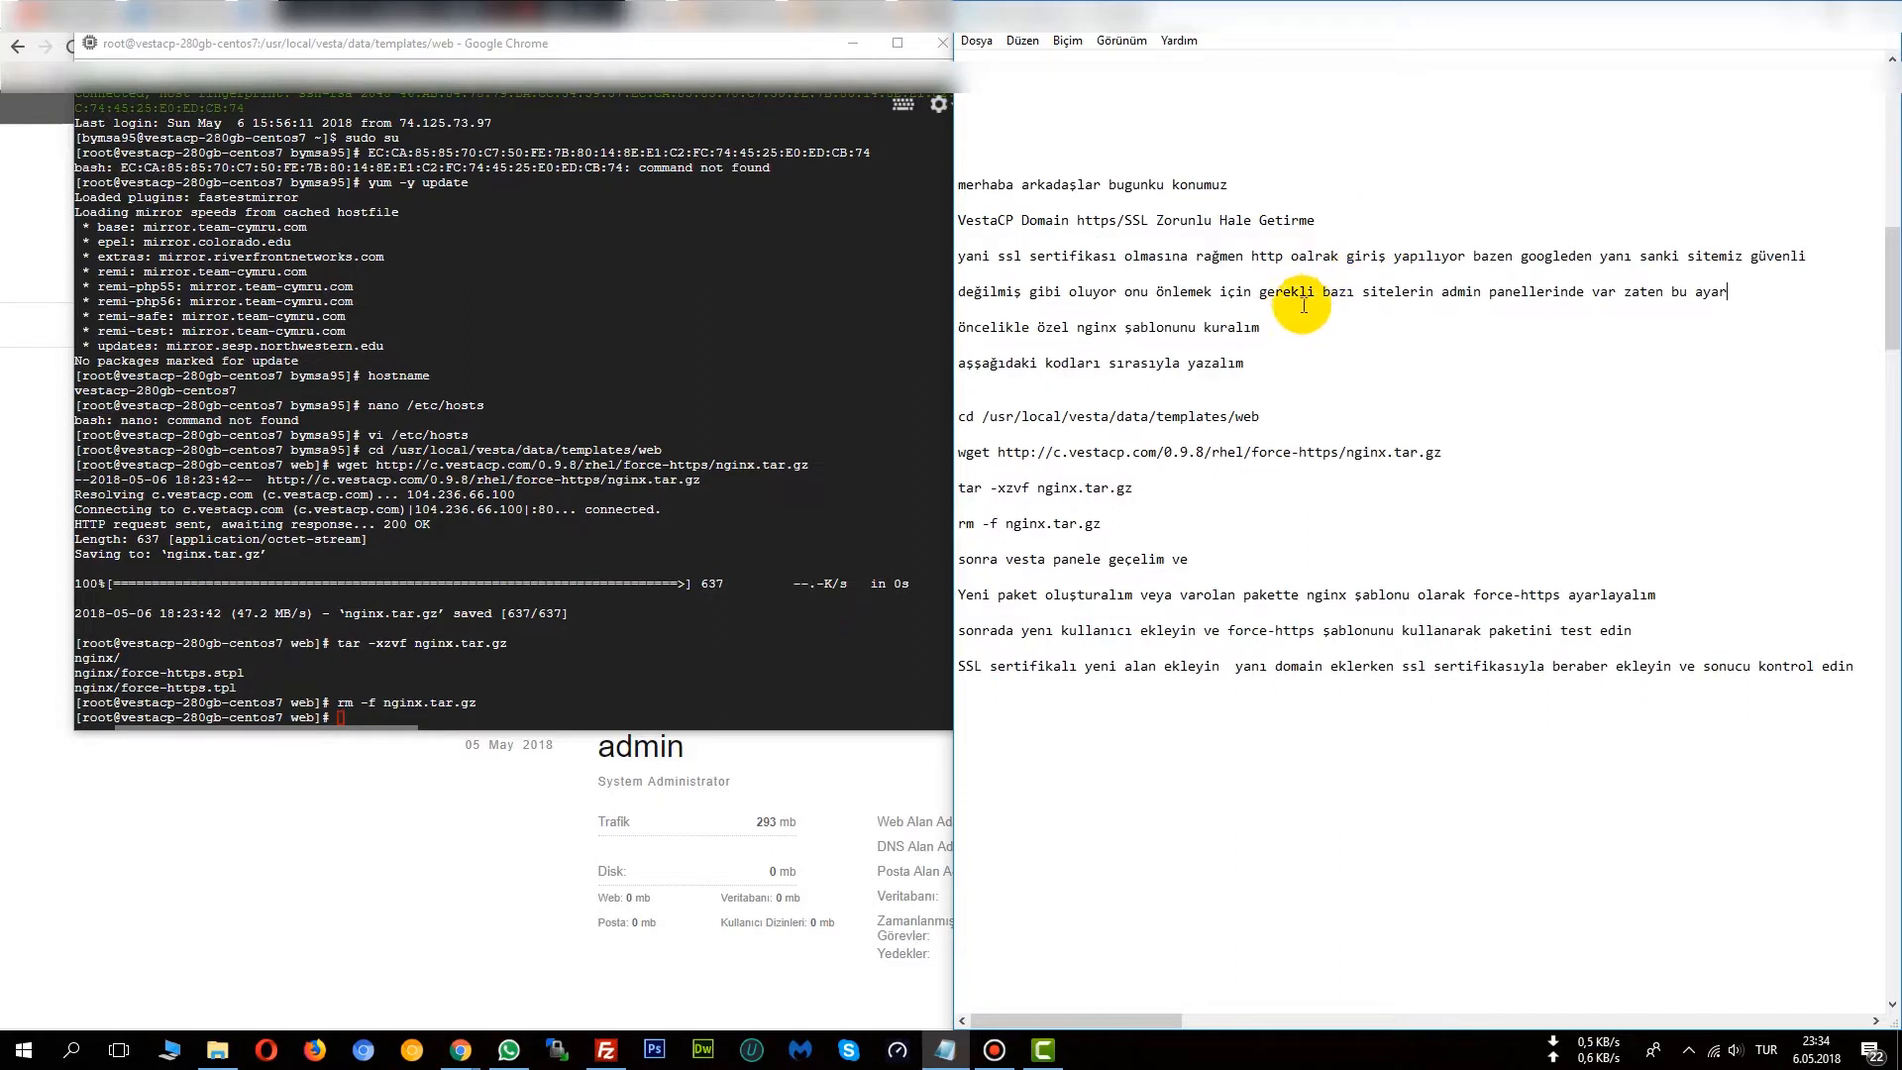
Step: Add the line "şimdi sunucumuza ssh olarak giriş yapalım" below the note about site admin panels
{"action": "left_click", "coordinate": [1743, 297]}
{"action": "key", "text": "Return"}
{"action": "key", "text": "Return"}
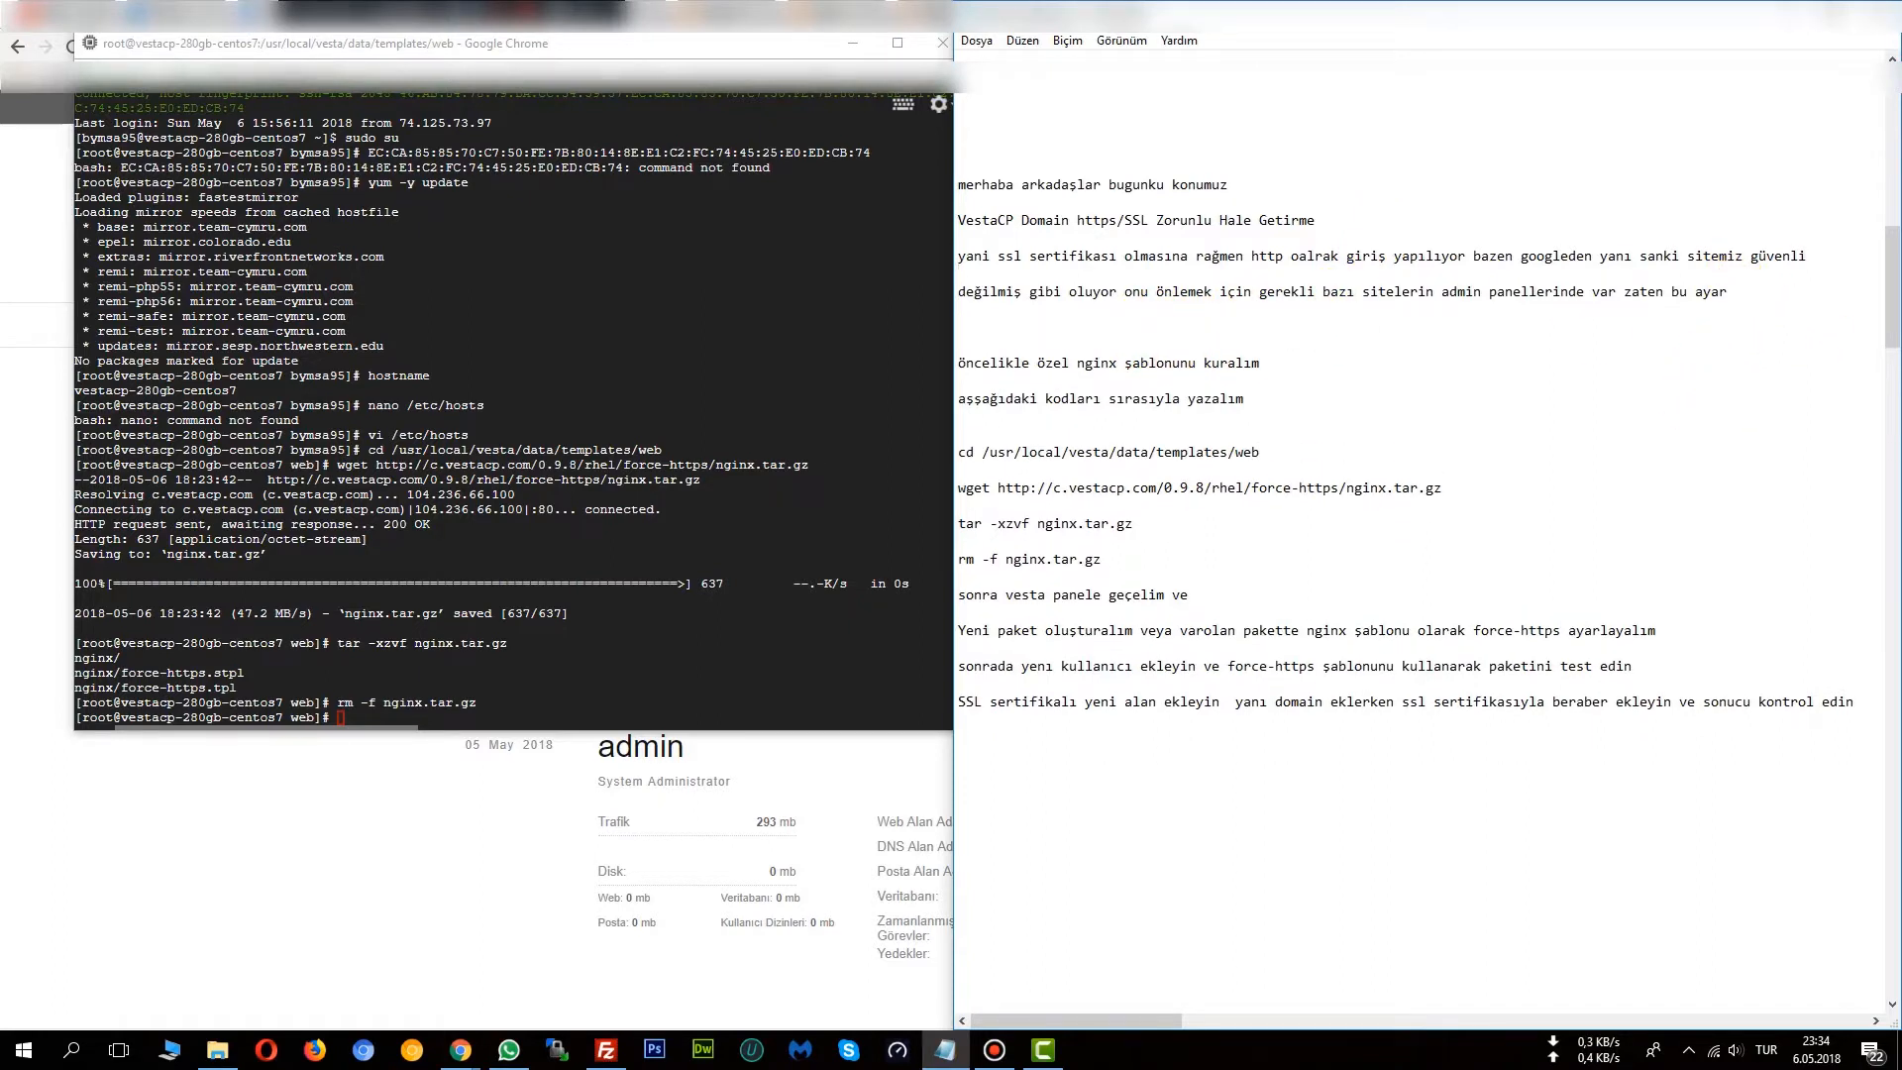
{"action": "type", "text": "şimdi sunucumuza ssh olarak giriş yapa"}
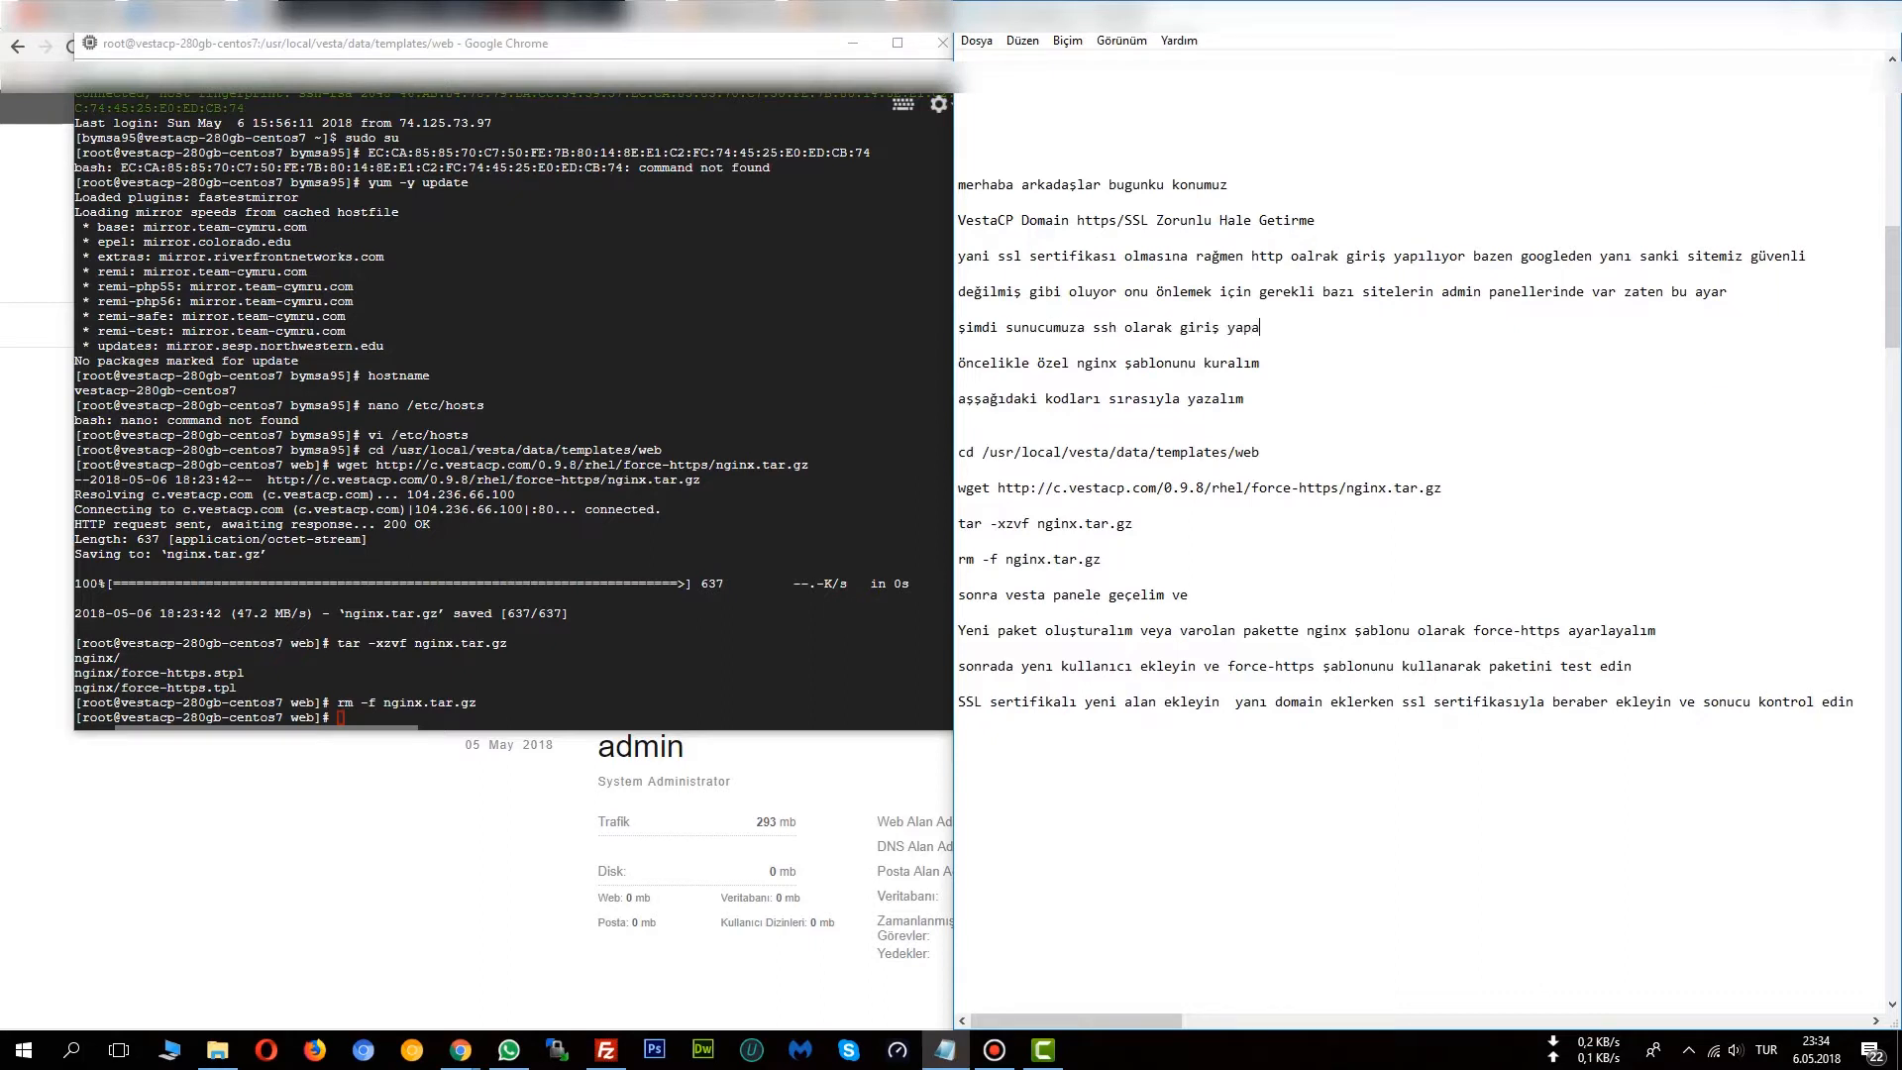
{"action": "type", "text": "lım"}
Step: Add the line "root olalım (sudo su veya sudo-s)" below the SSH login instruction
{"action": "key", "text": "Return"}
{"action": "key", "text": "Return"}
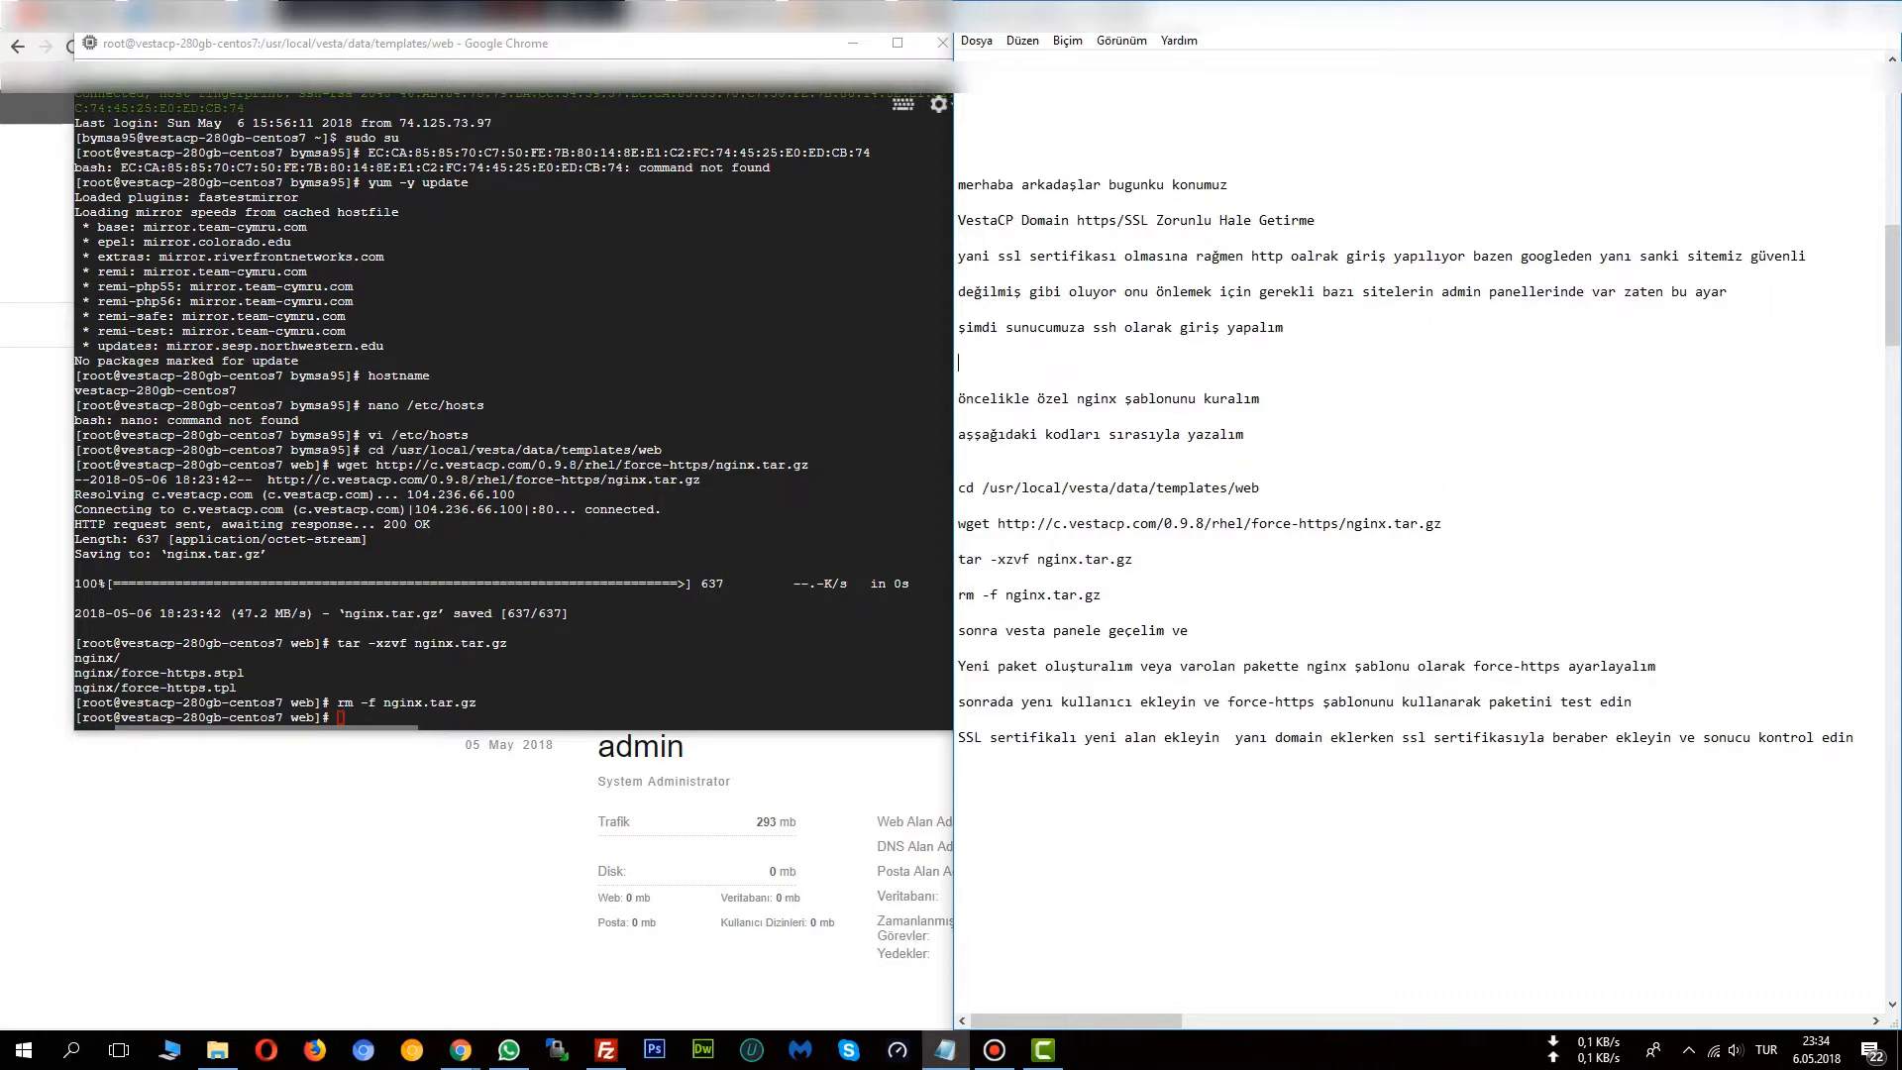
{"action": "type", "text": "root olalım (sudo su su"}
{"action": "type", "text": "s"}
{"action": "left_click", "coordinate": [1120, 362]}
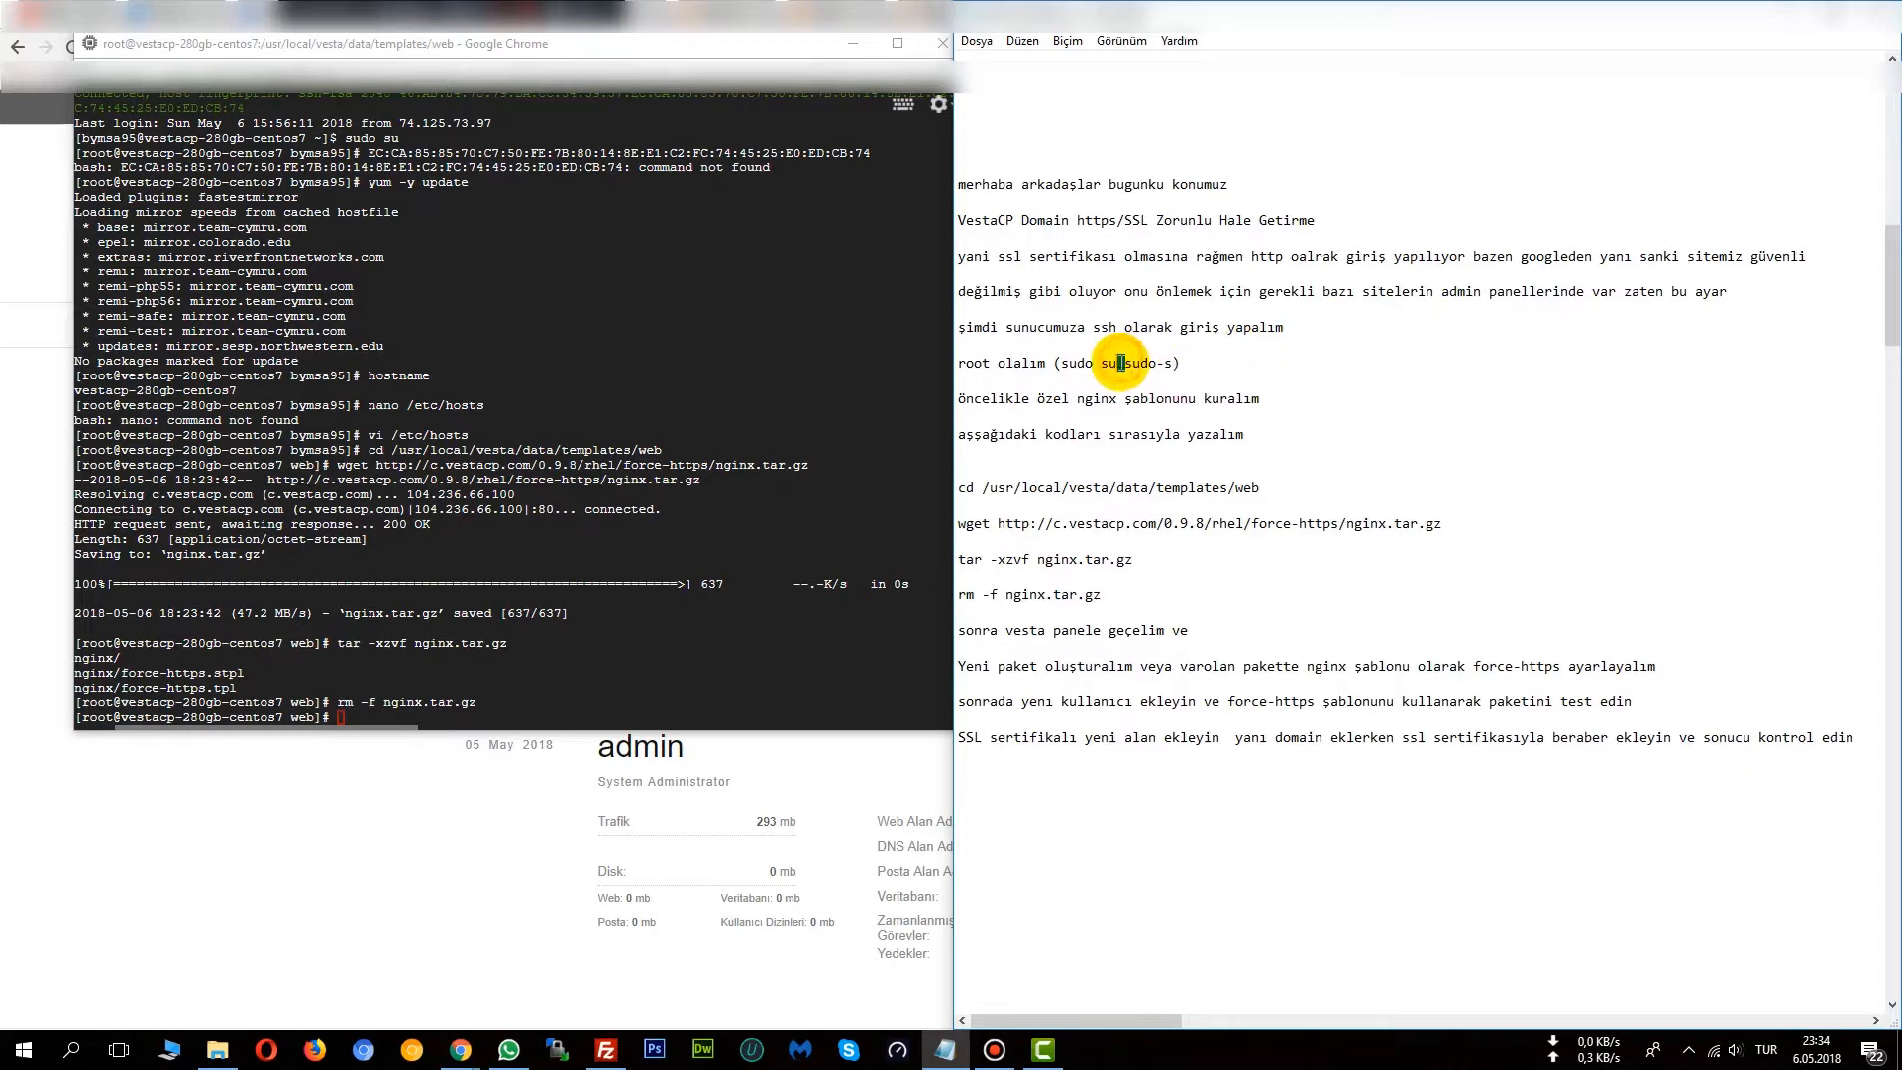
{"action": "type", "text": "veya"}
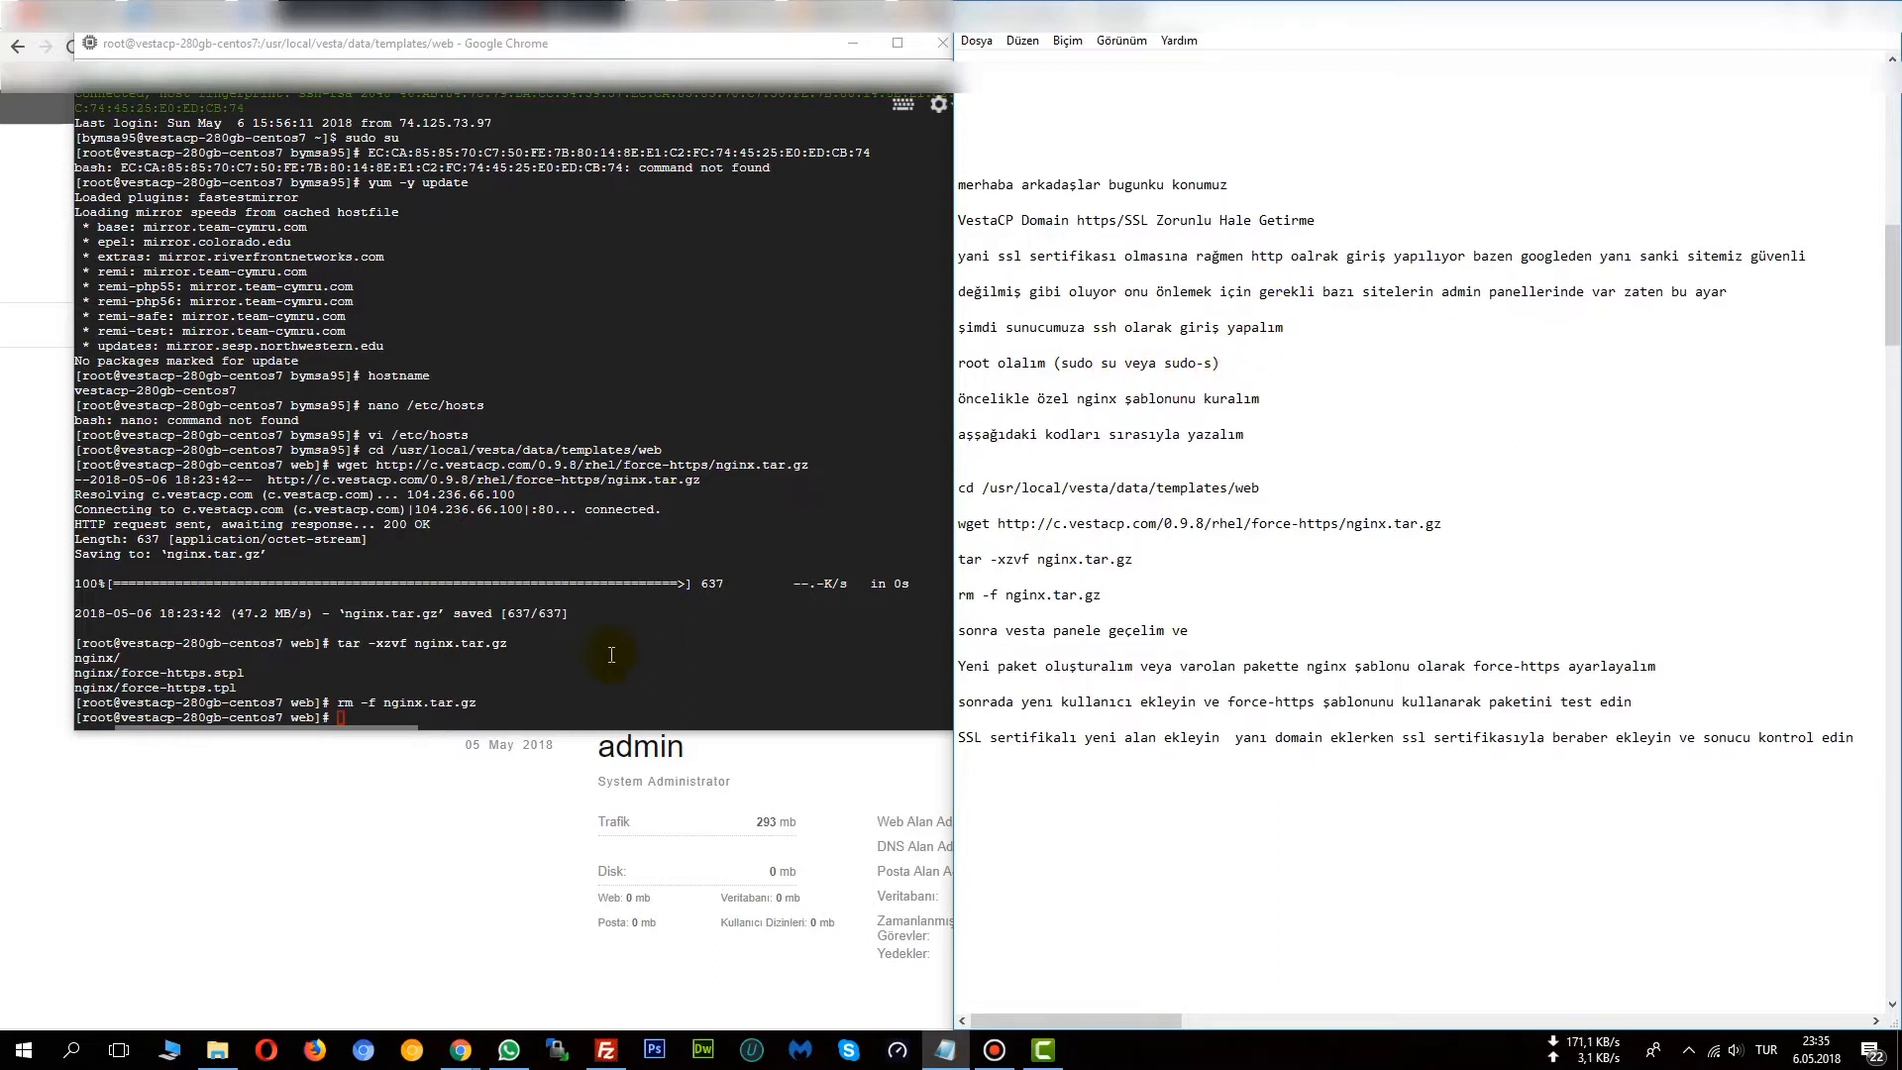
Step: Switch to the SSH terminal, clear its screen and run sudo su to become root
{"action": "left_click", "coordinate": [545, 718]}
{"action": "type", "text": "clear"}
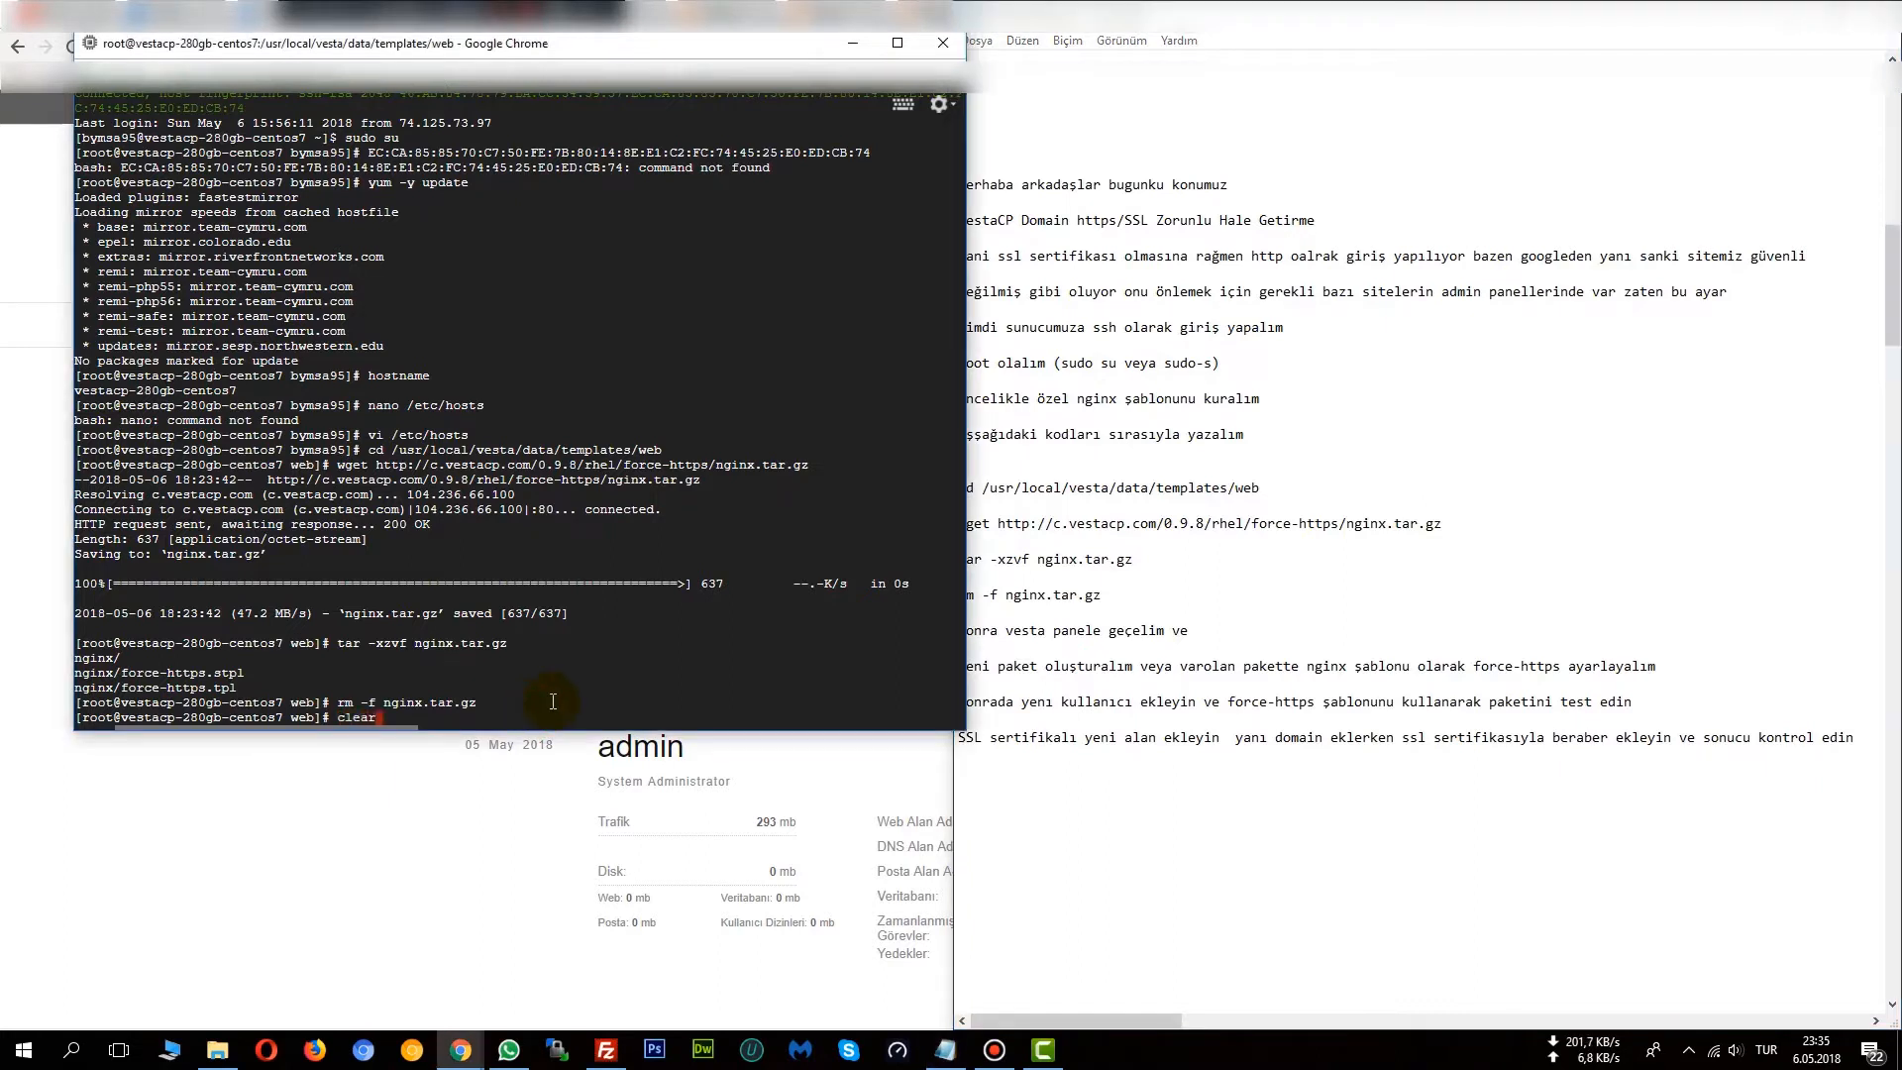
{"action": "key", "text": "Return"}
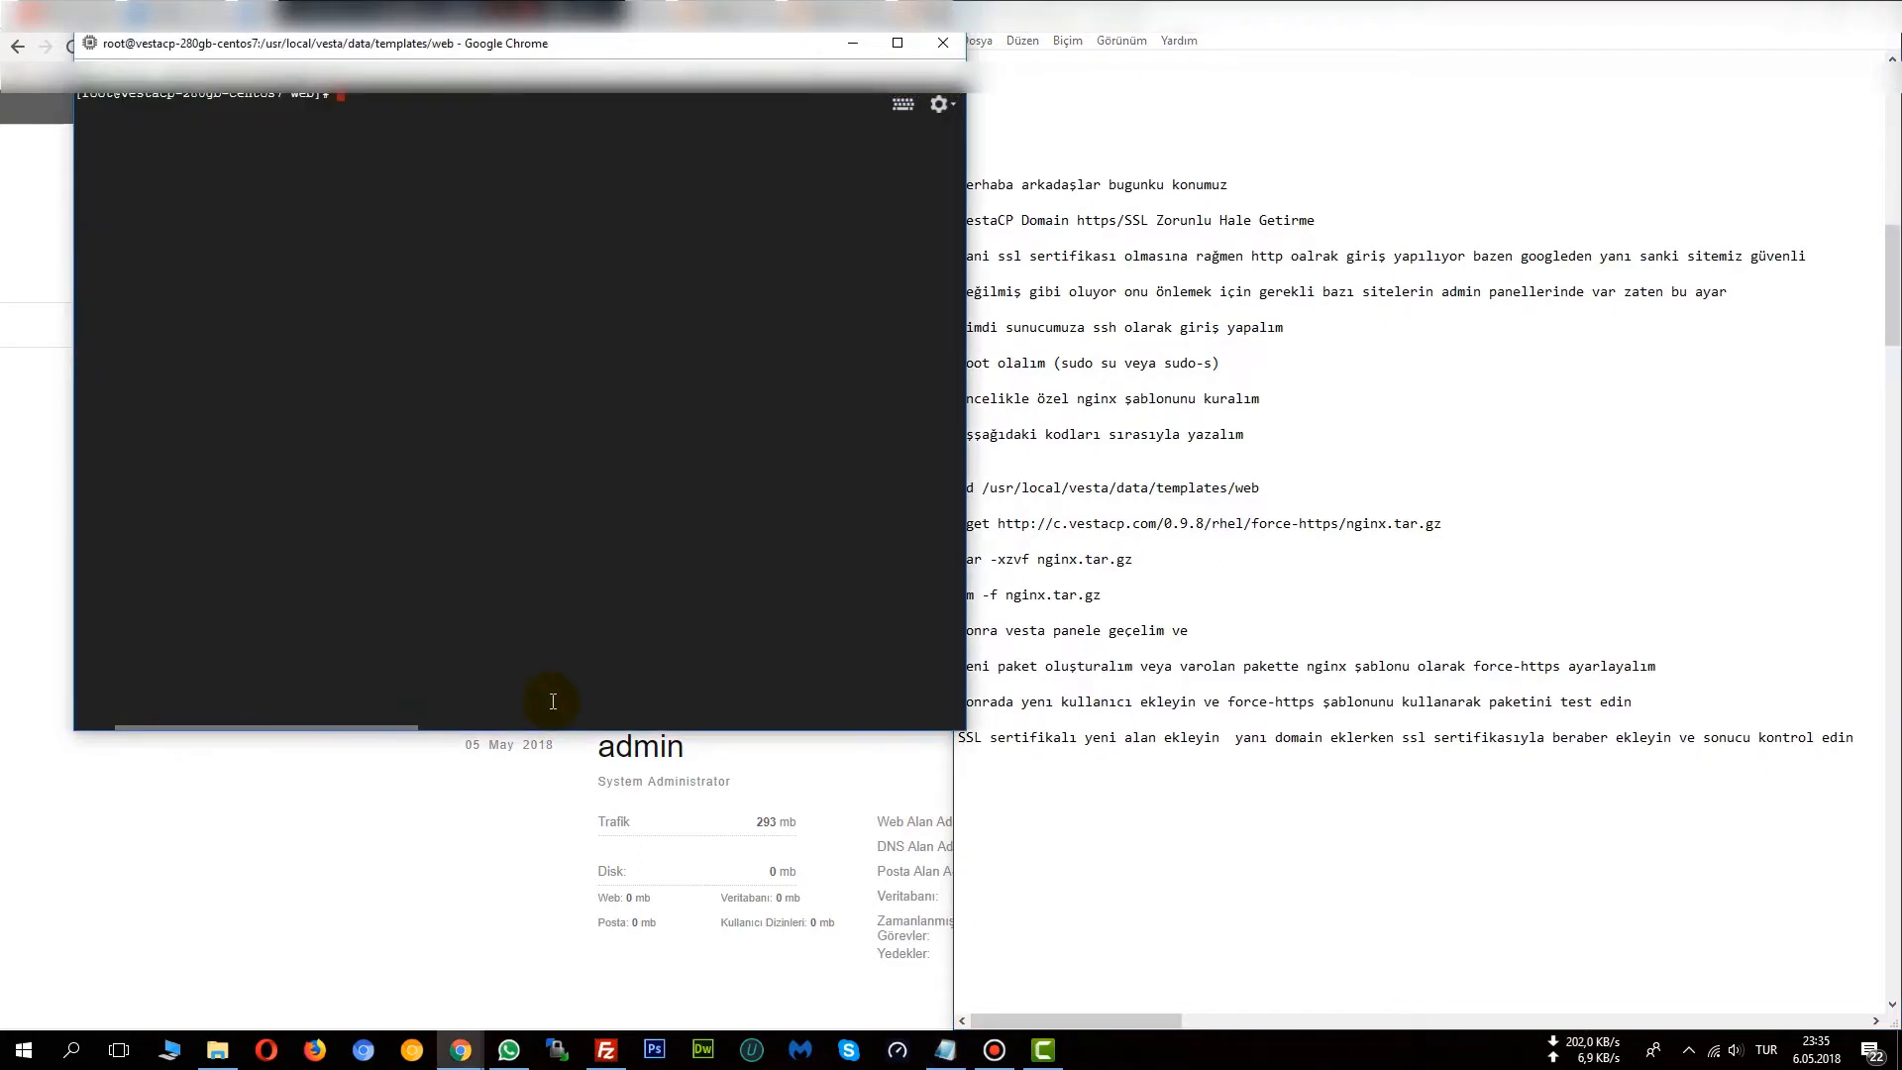
{"action": "type", "text": "sudo su"}
{"action": "key", "text": "Return"}
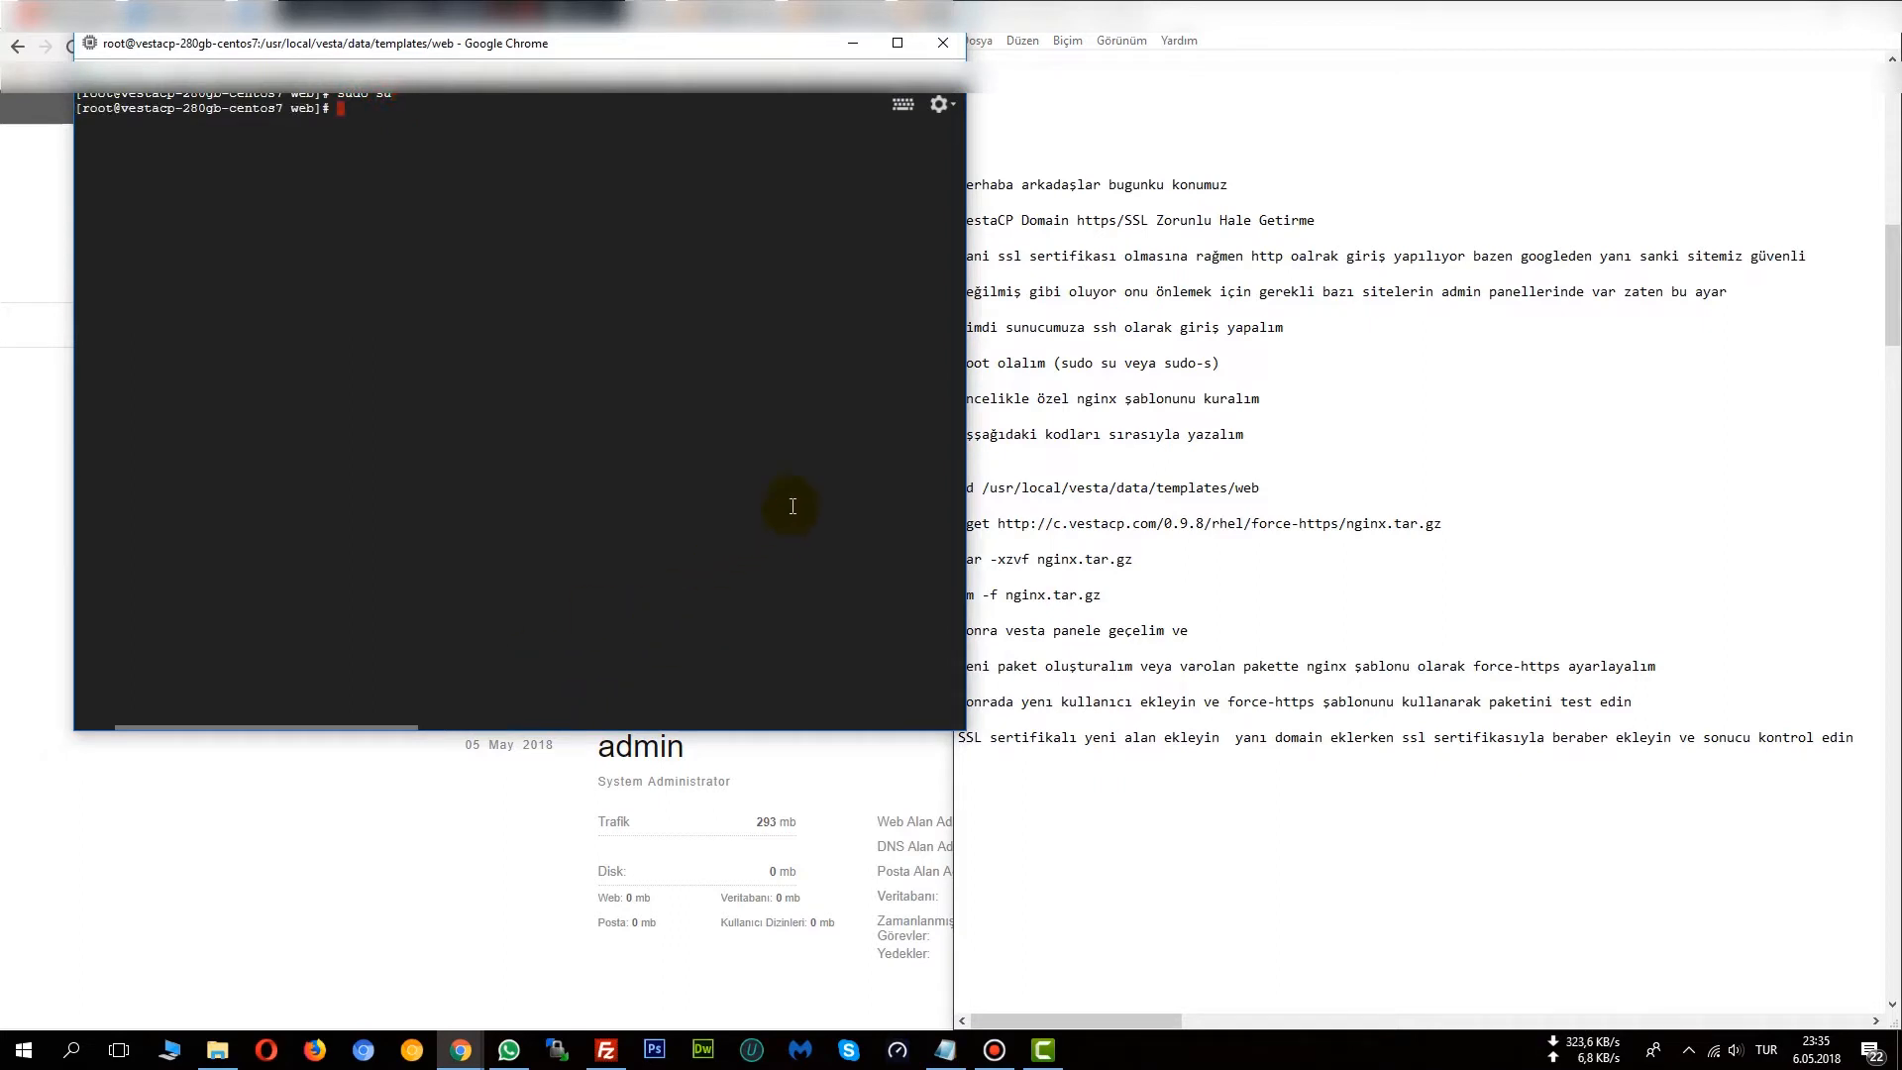
Step: Copy cd /usr/local/vesta/data/templates/web from the notes and run it in the SSH terminal
{"action": "left_click", "coordinate": [1064, 451]}
{"action": "left_click_drag", "start_coordinate": [740, 44], "coordinate": [723, 97]}
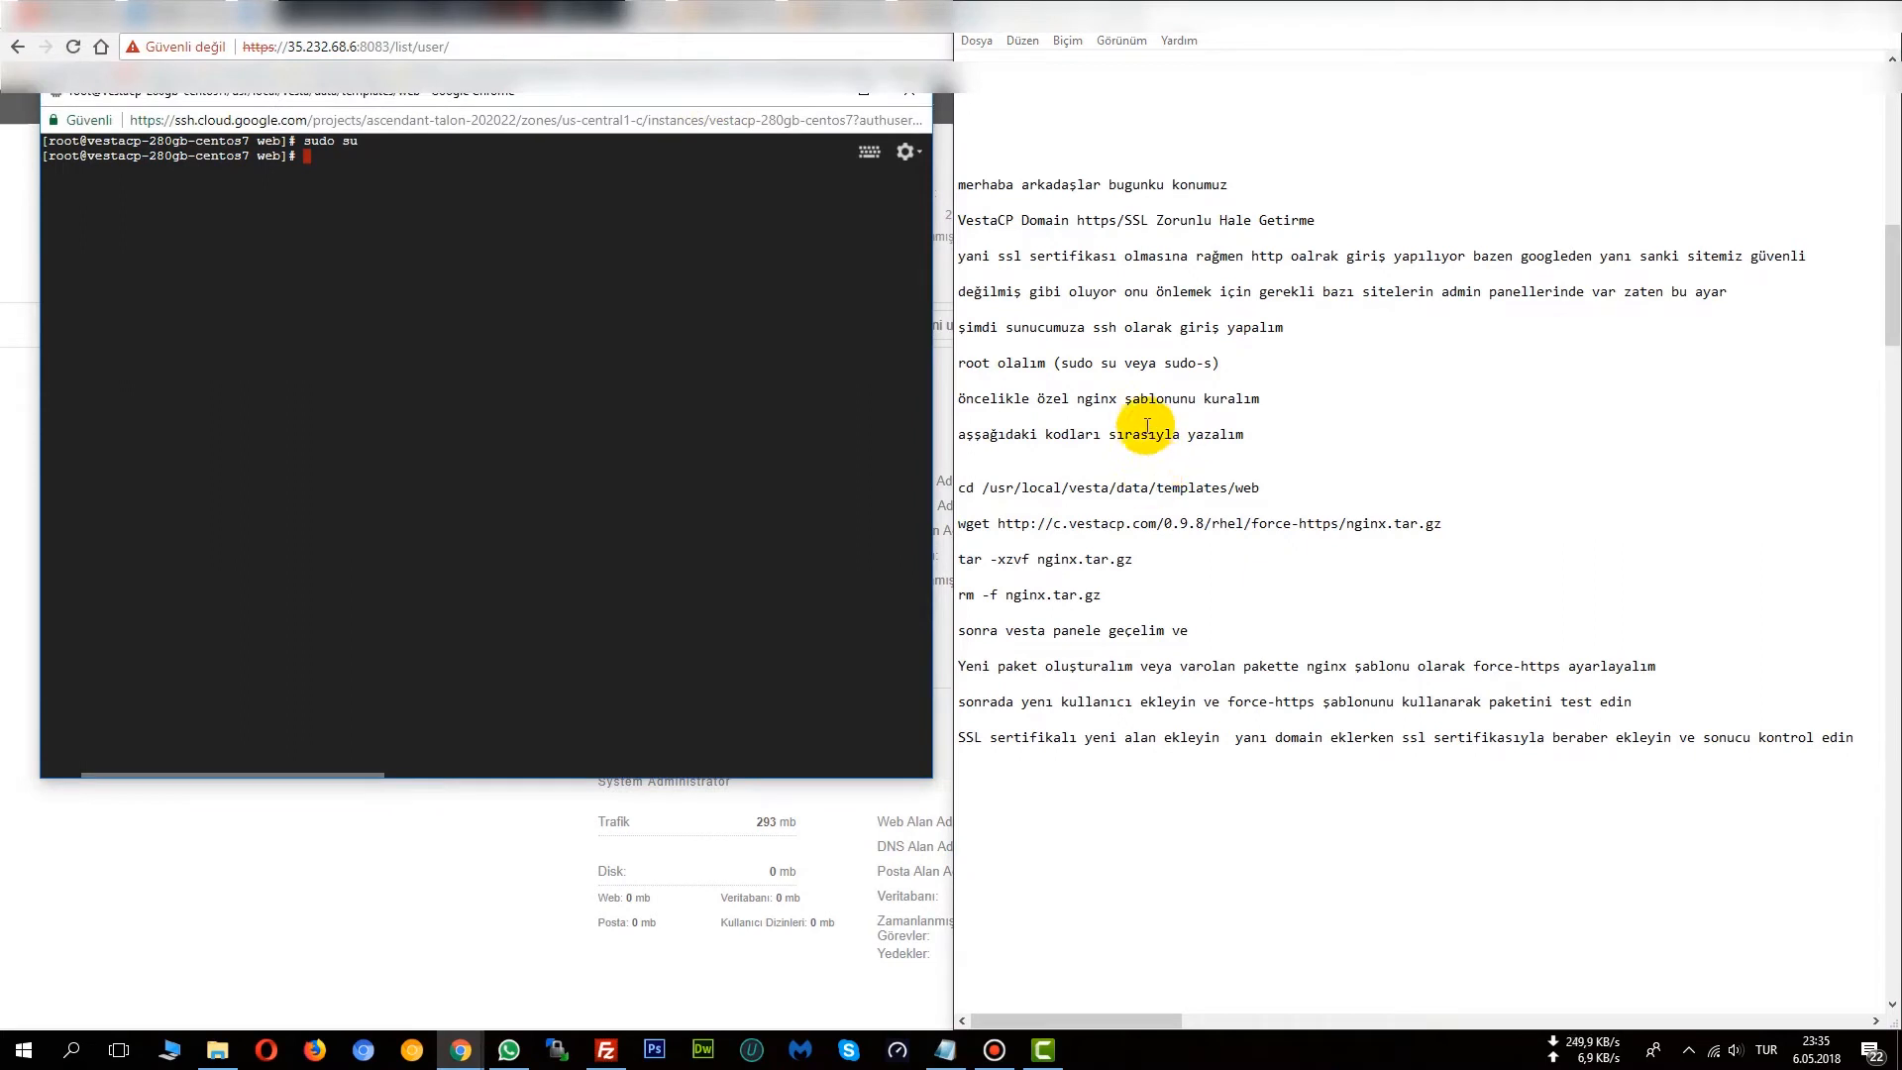
{"action": "left_click", "coordinate": [962, 398]}
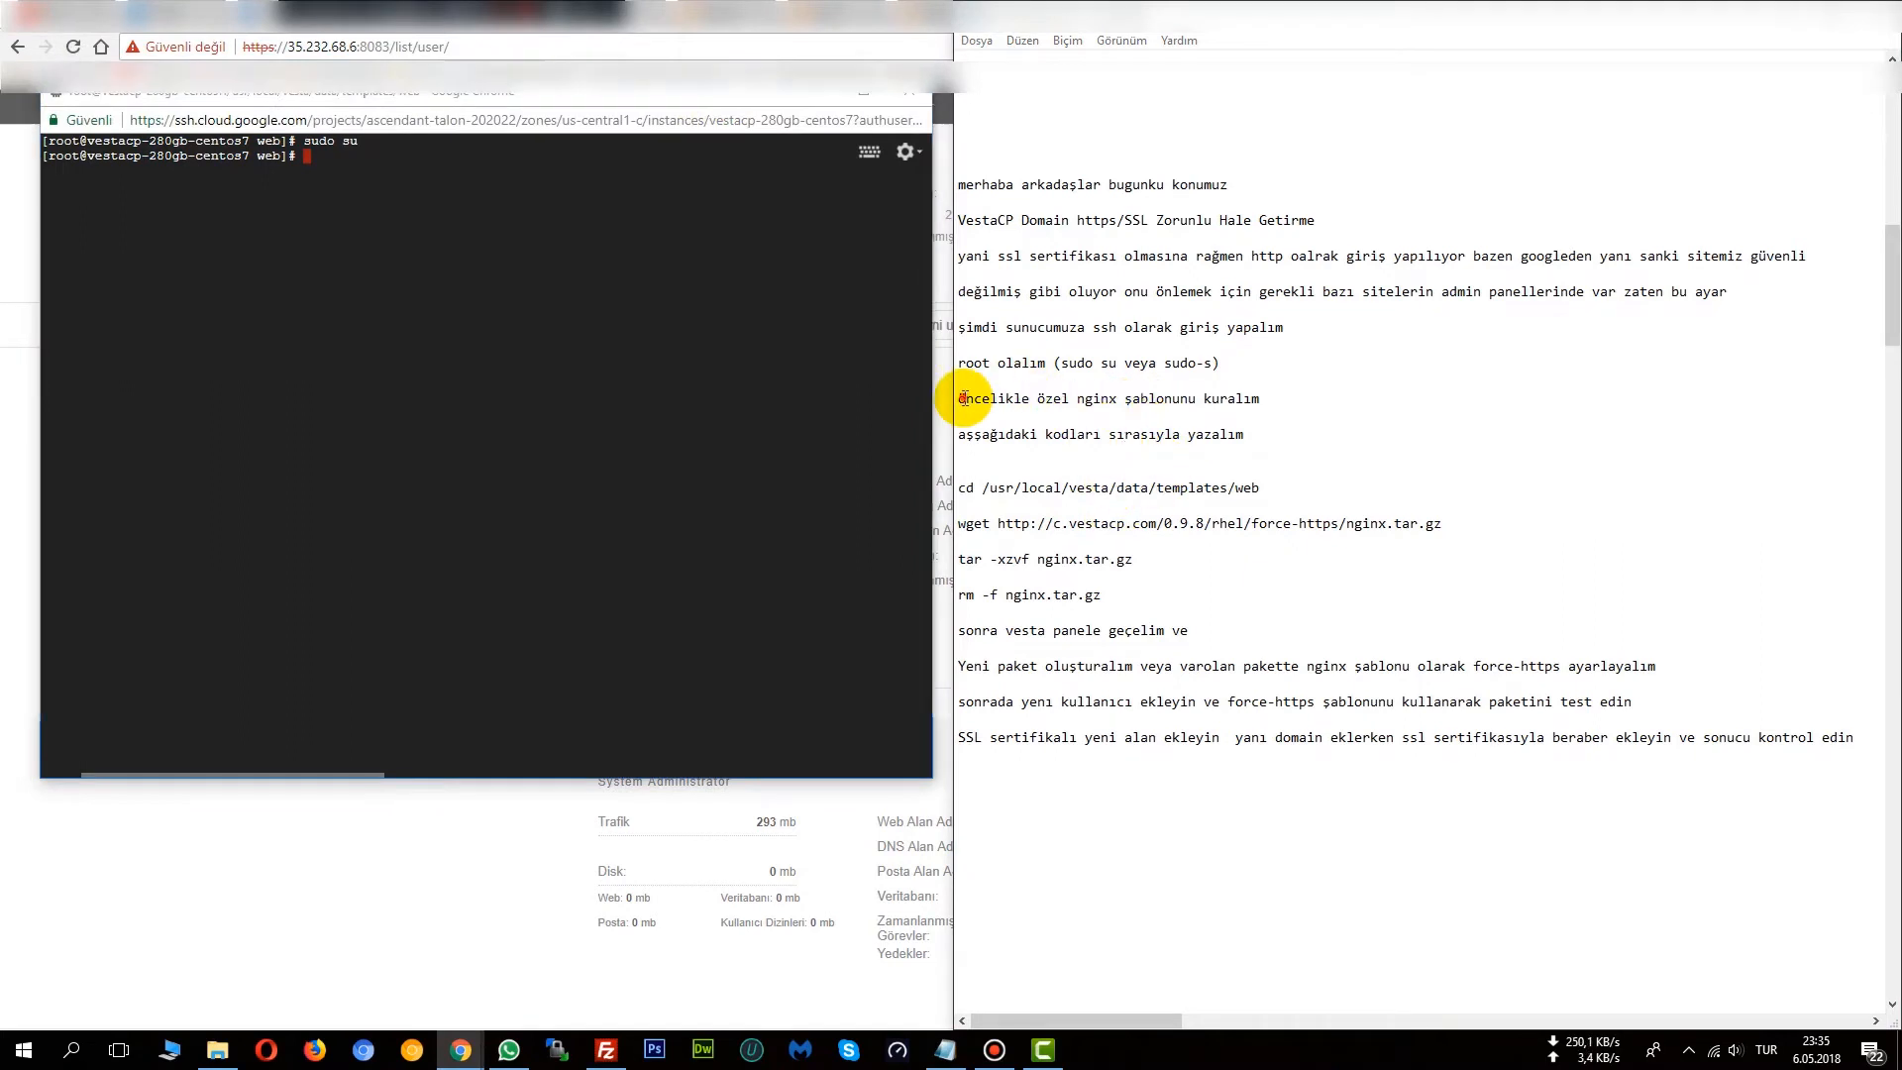
{"action": "left_click_drag", "start_coordinate": [962, 398], "coordinate": [958, 488]}
{"action": "key", "text": "ctrl+c"}
{"action": "left_click", "coordinate": [495, 185]}
{"action": "key", "text": "ctrl+v"}
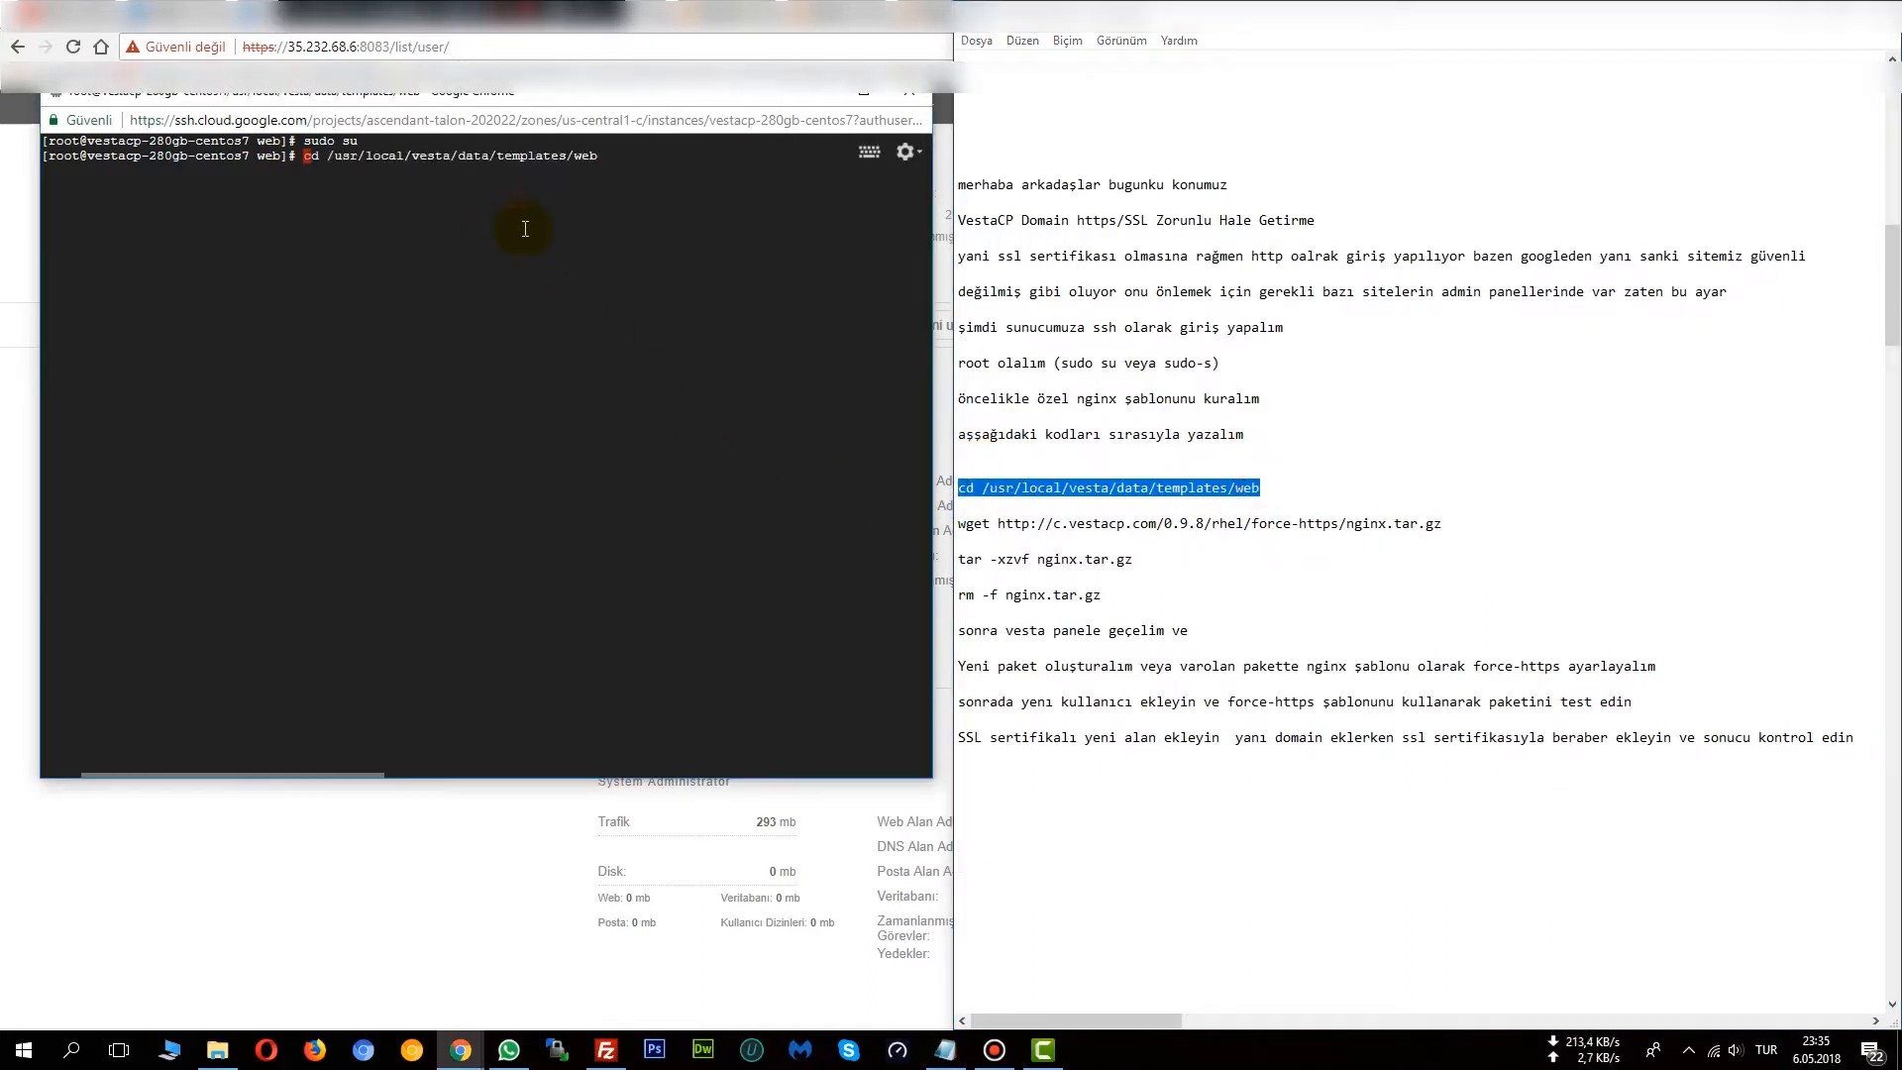
{"action": "key", "text": "Return"}
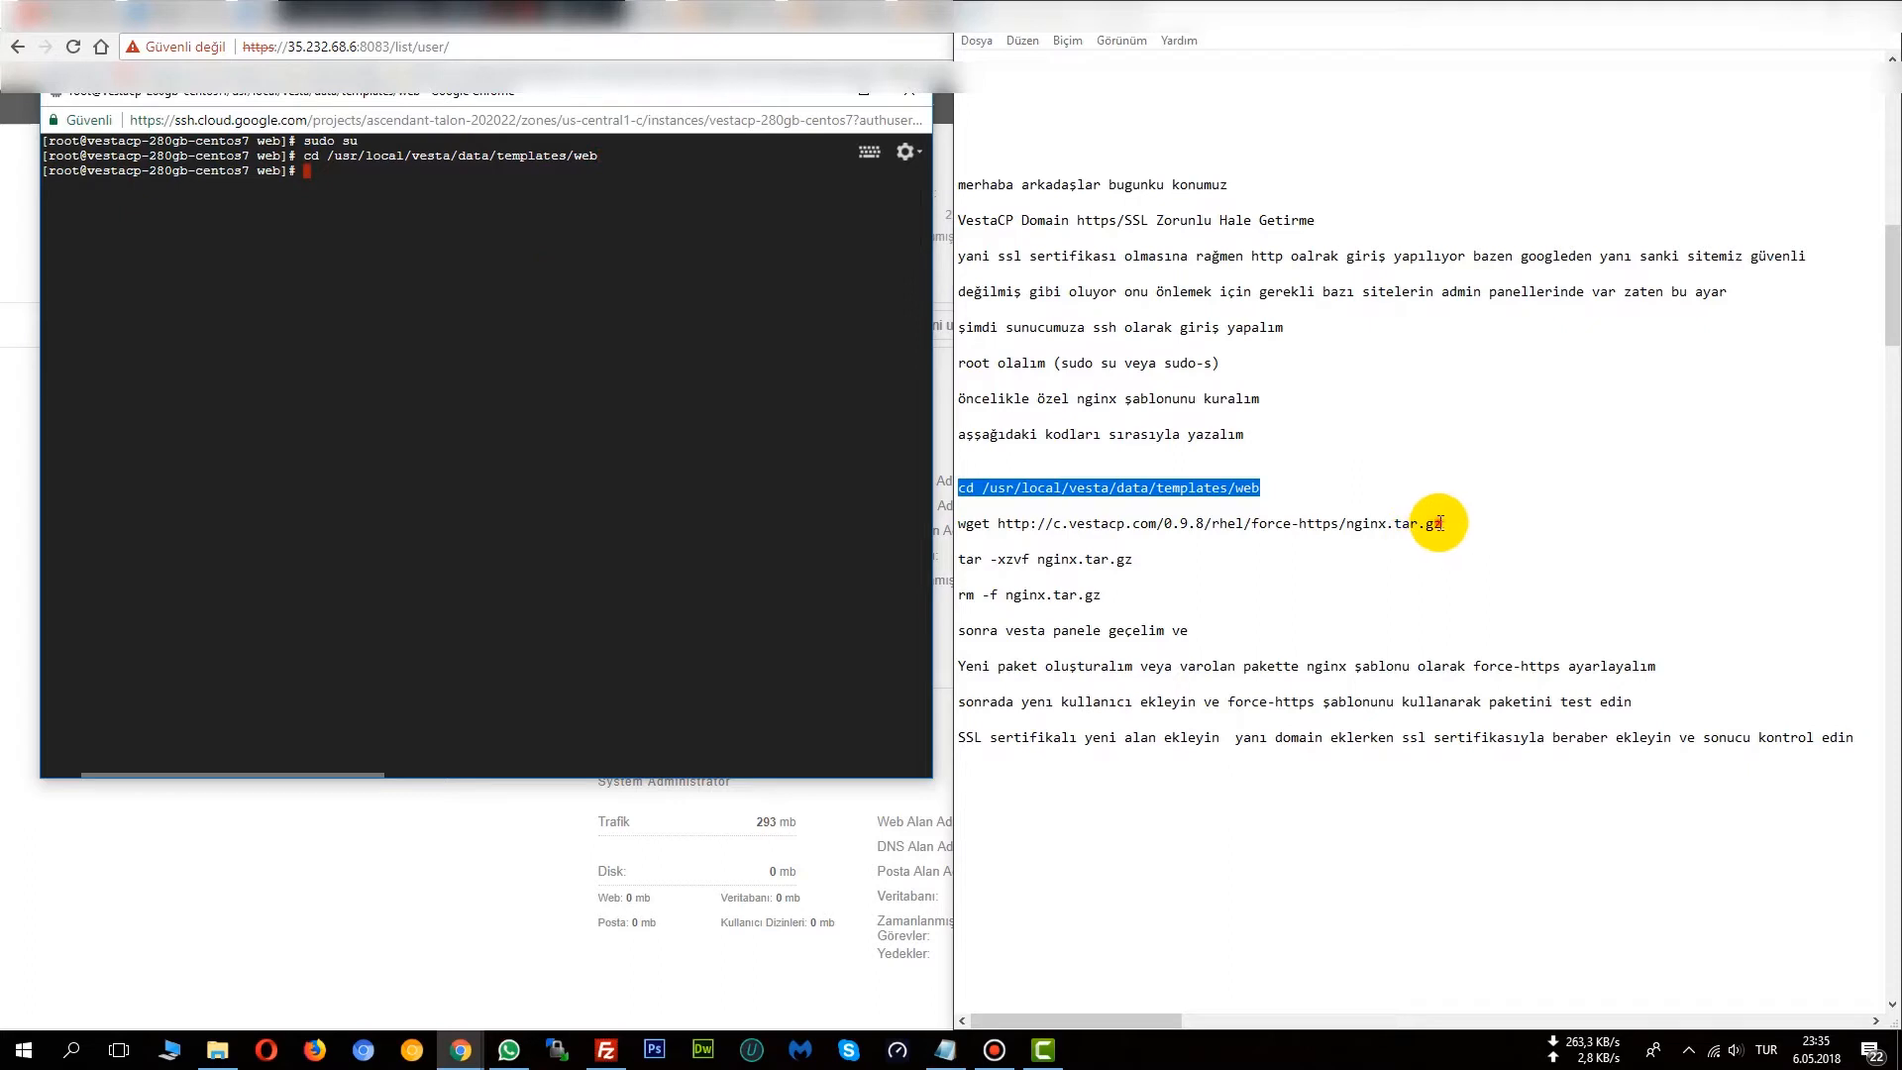
{"action": "left_click_drag", "start_coordinate": [1442, 523], "coordinate": [947, 517]}
{"action": "key", "text": "ctrl+c"}
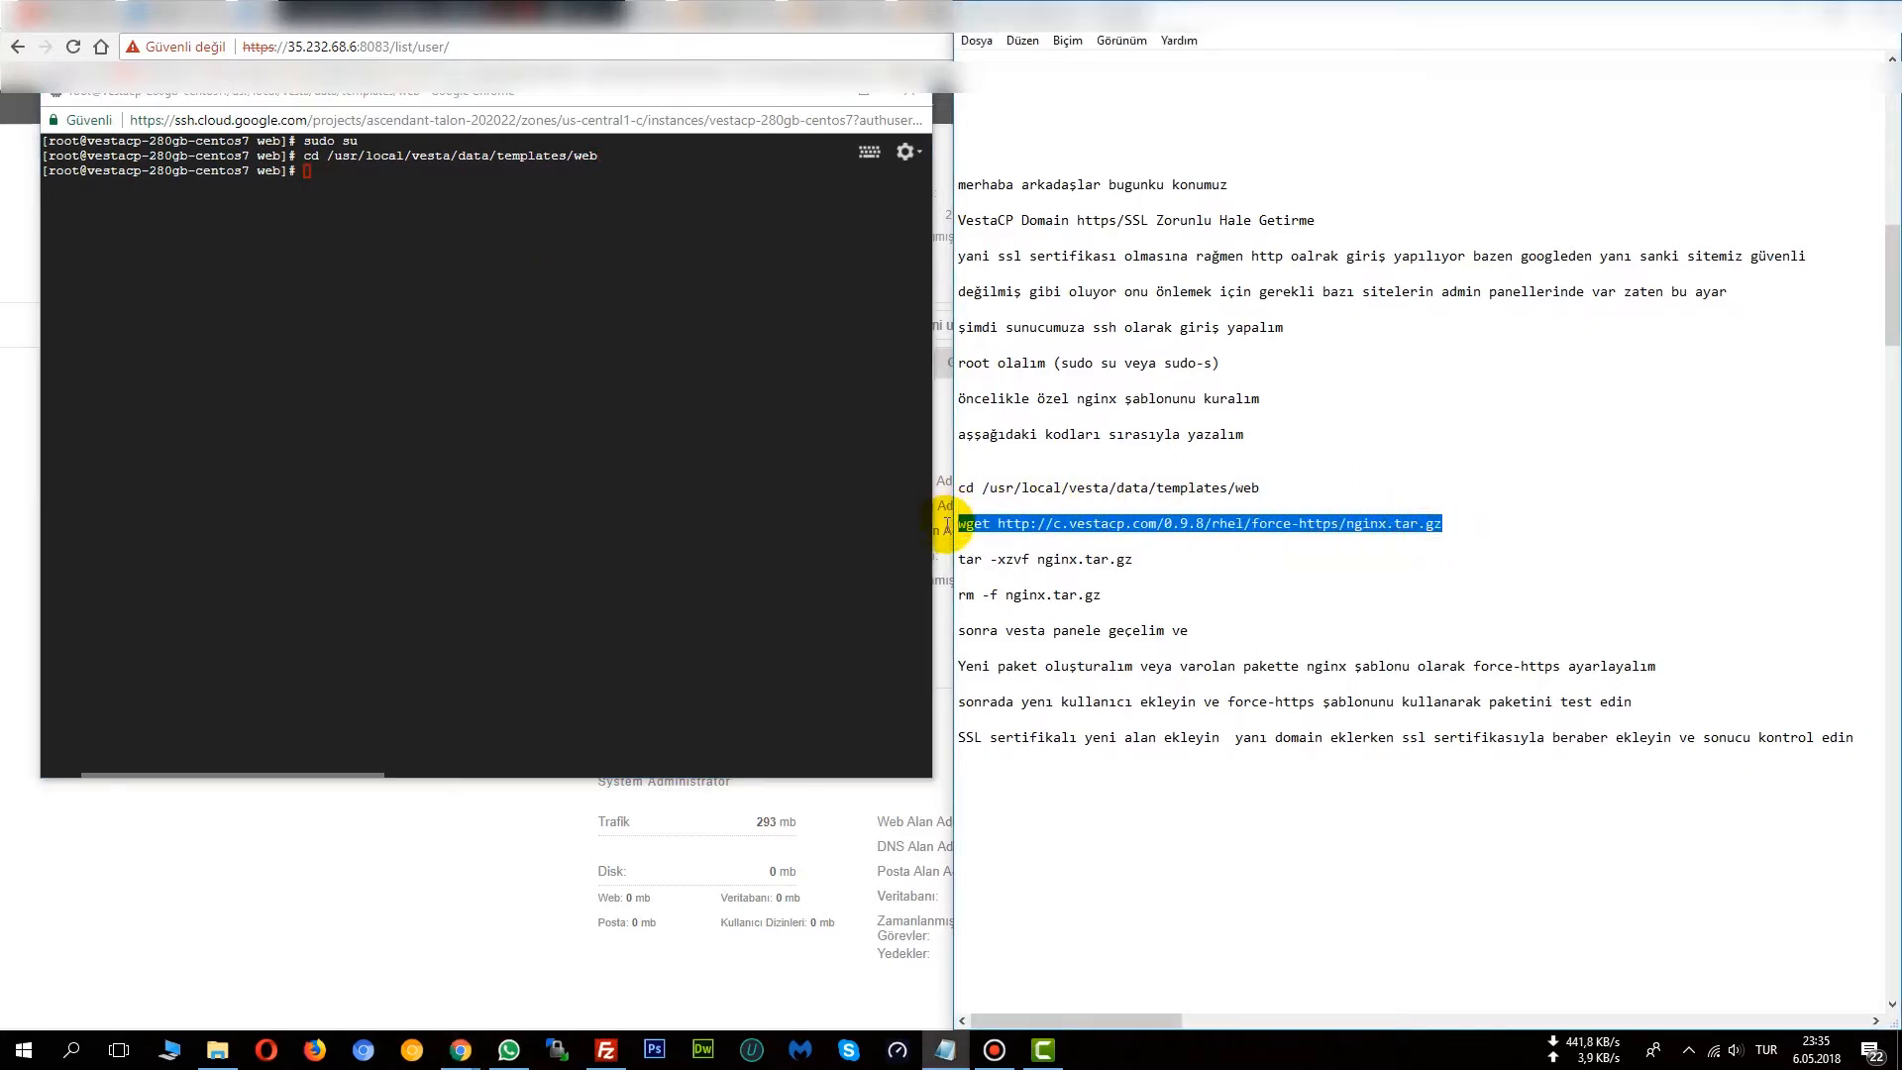
{"action": "left_click", "coordinate": [476, 203]}
{"action": "key", "text": "ctrl+v"}
{"action": "key", "text": "Return"}
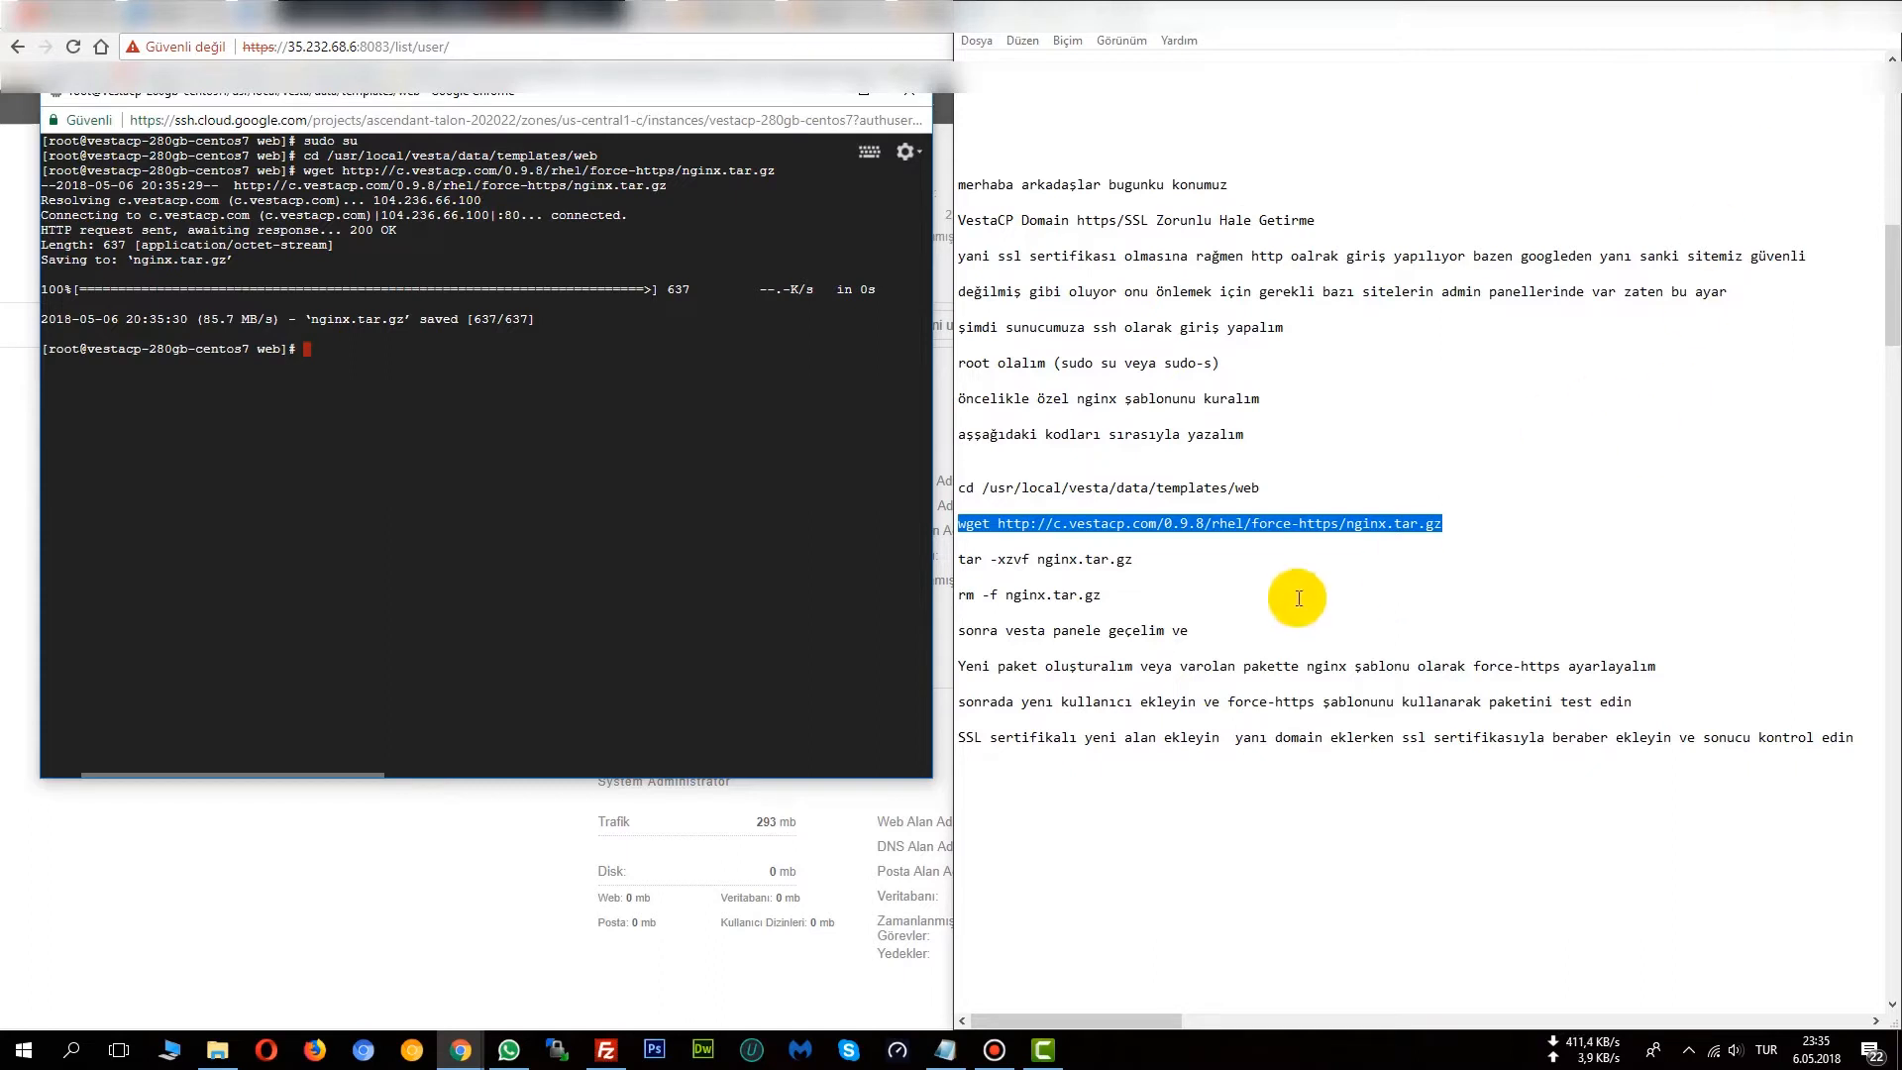
Step: Extract the downloaded archive with tar -xzvf nginx.tar.gz and delete it with rm -f nginx.tar.gz, copying both commands from the notes
{"action": "left_click_drag", "start_coordinate": [1135, 559], "coordinate": [958, 559]}
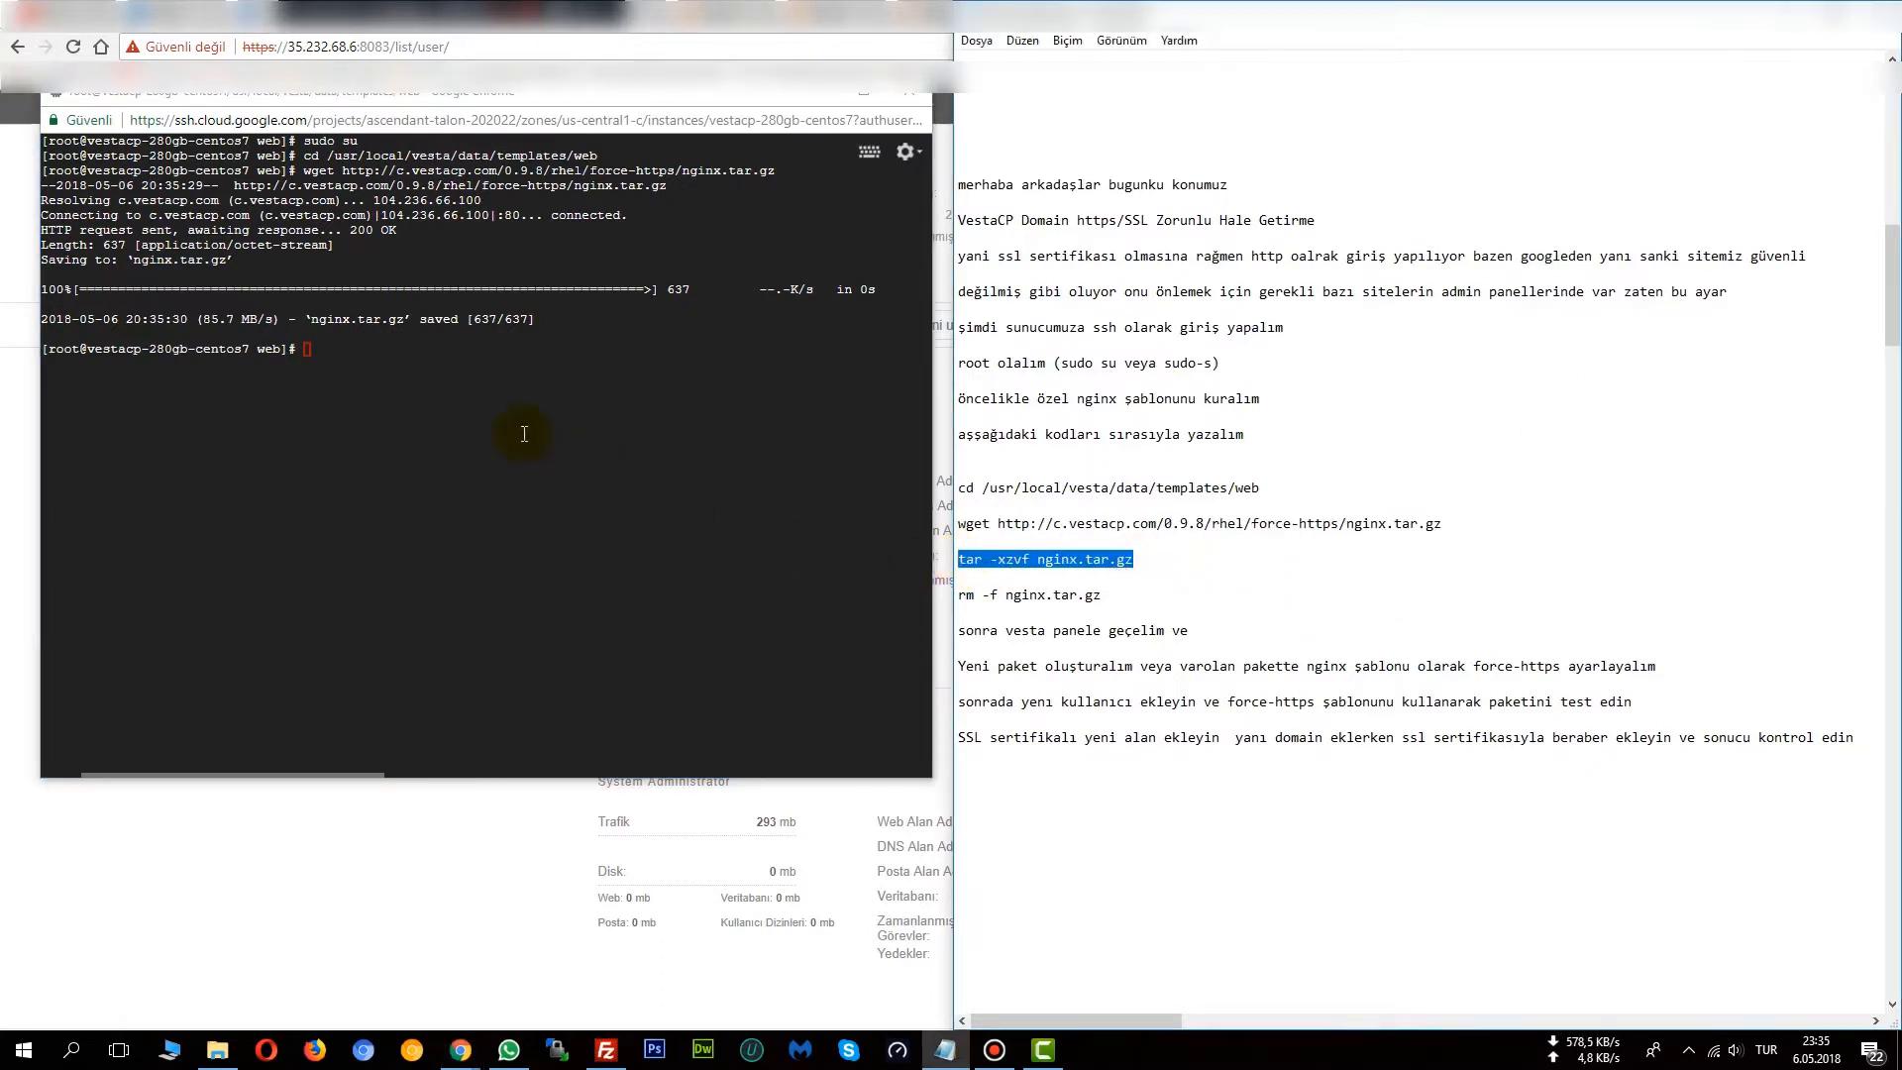
{"action": "left_click", "coordinate": [394, 369]}
{"action": "key", "text": "ctrl+v"}
{"action": "key", "text": "Return"}
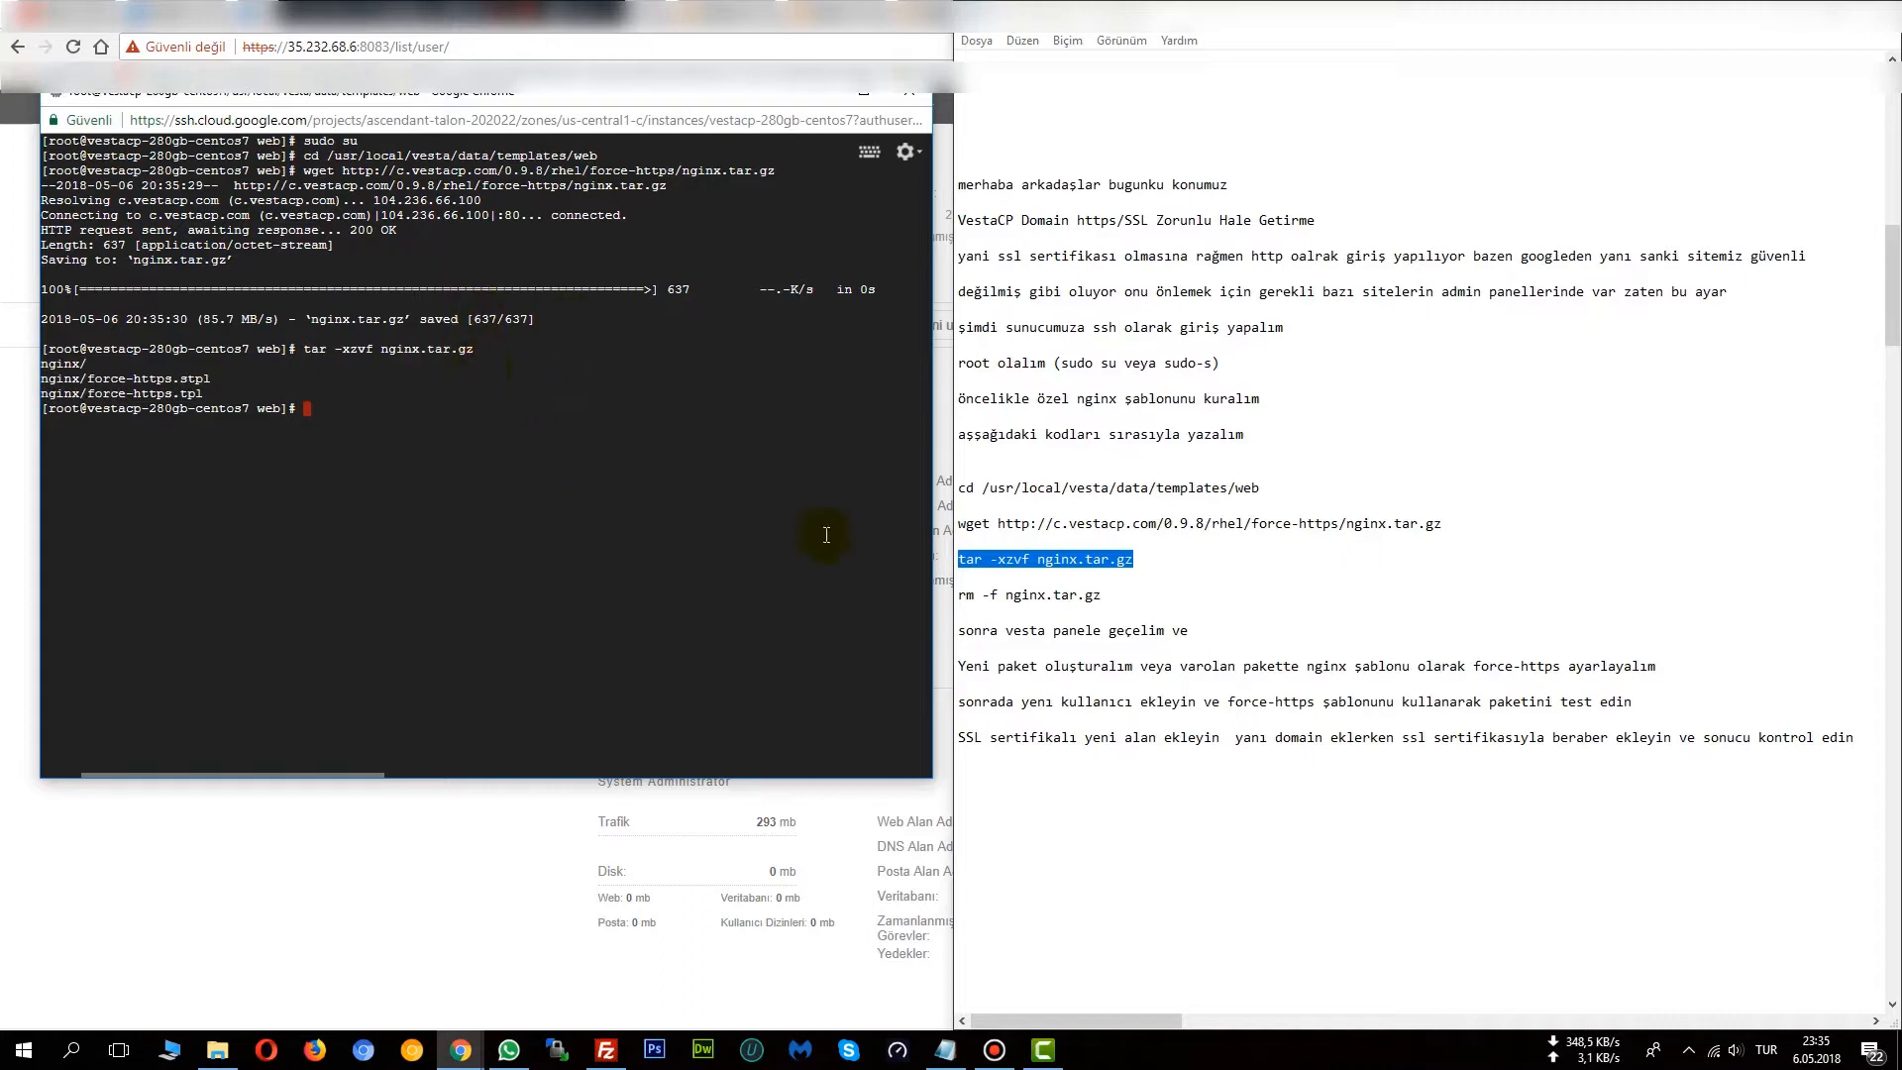
{"action": "left_click_drag", "start_coordinate": [1101, 595], "coordinate": [958, 595]}
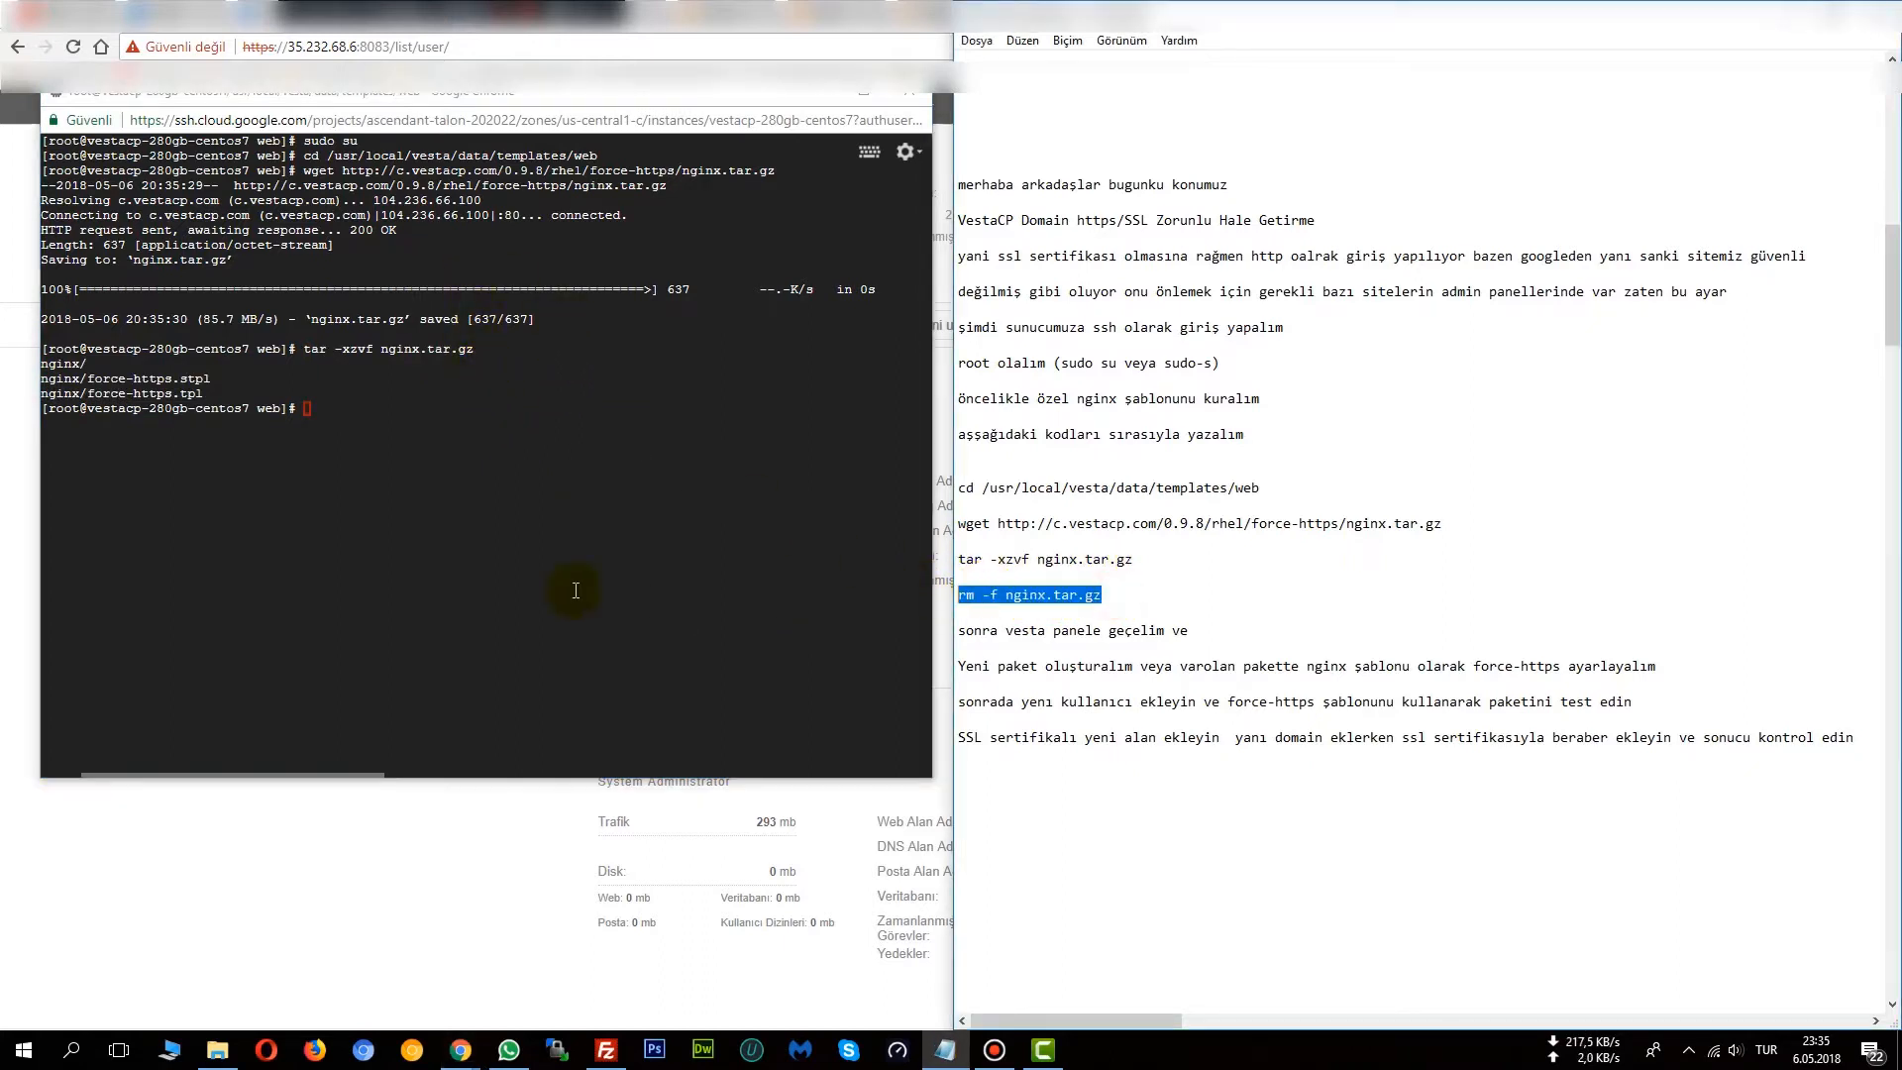
{"action": "left_click", "coordinate": [375, 409]}
{"action": "key", "text": "ctrl+v"}
{"action": "key", "text": "Return"}
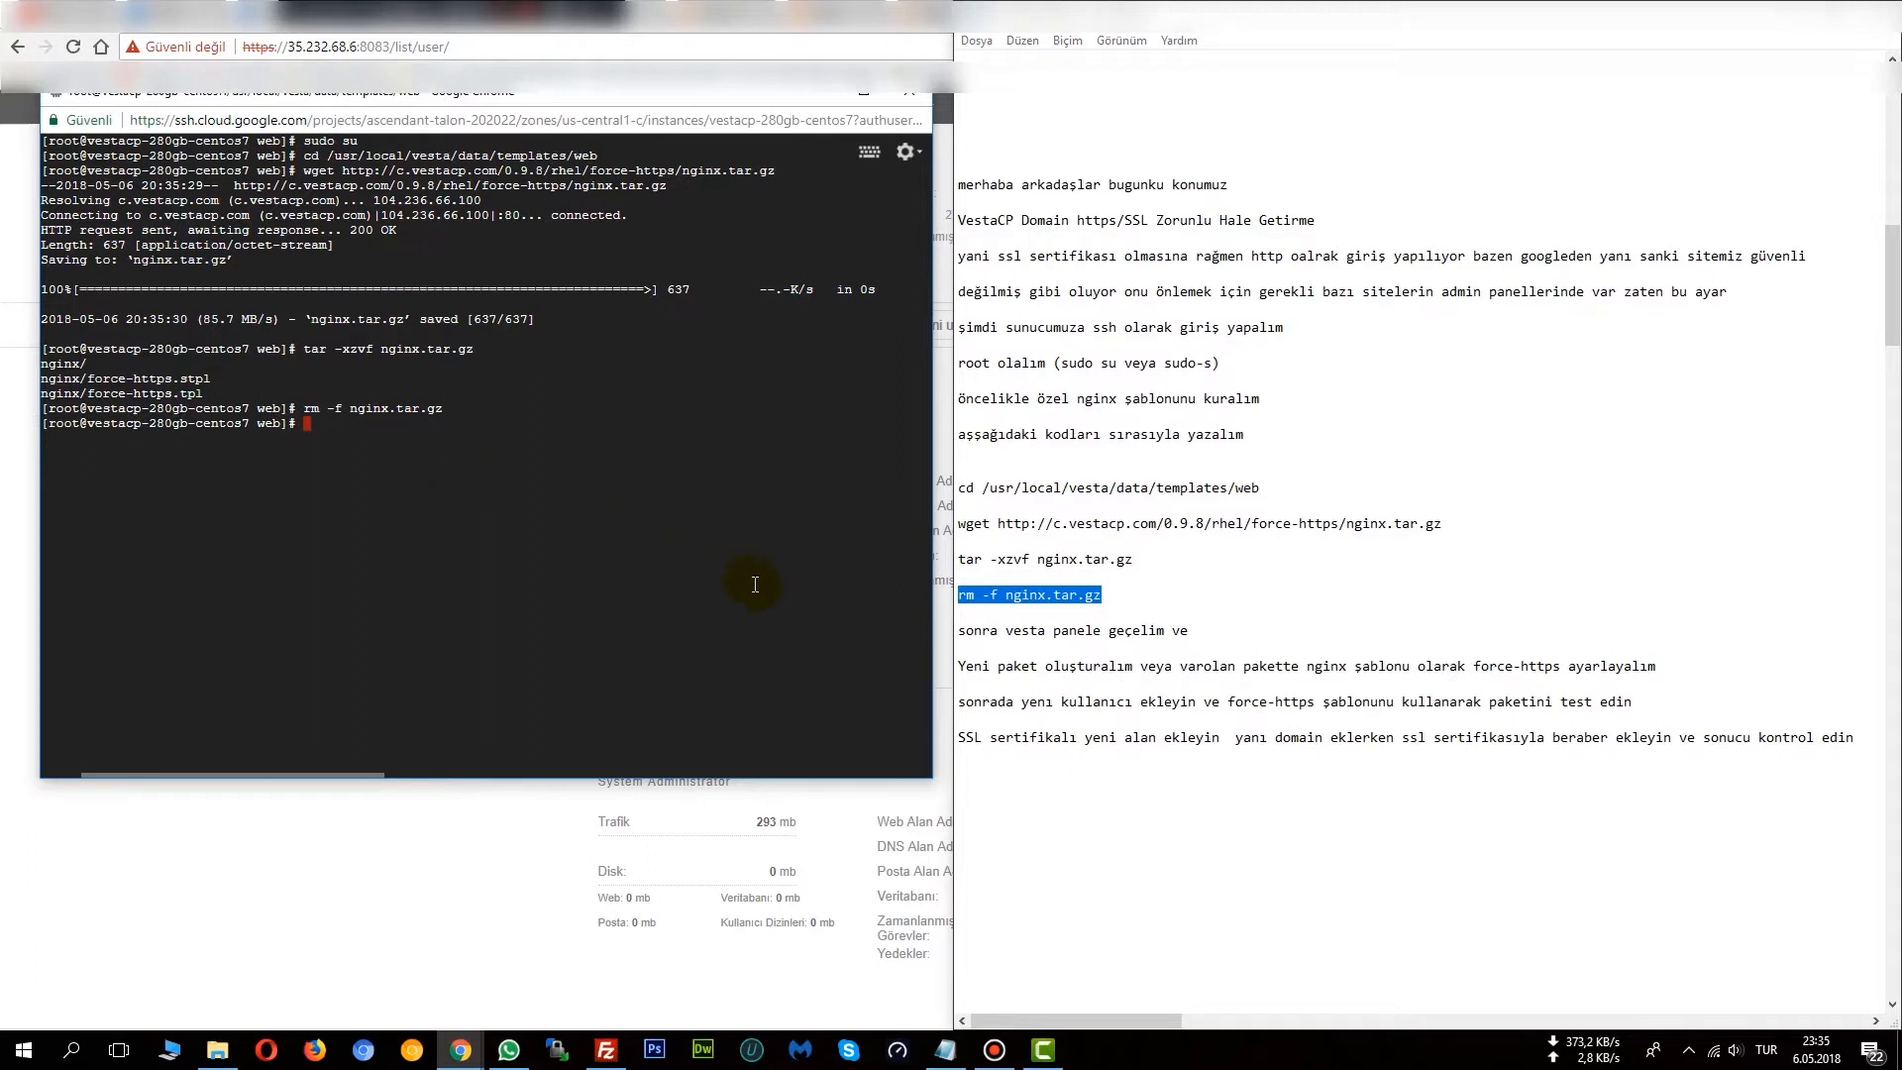
Step: Minimise the SSH terminal and open the package list in the Vesta panel
{"action": "left_click_drag", "start_coordinate": [1189, 630], "coordinate": [960, 630]}
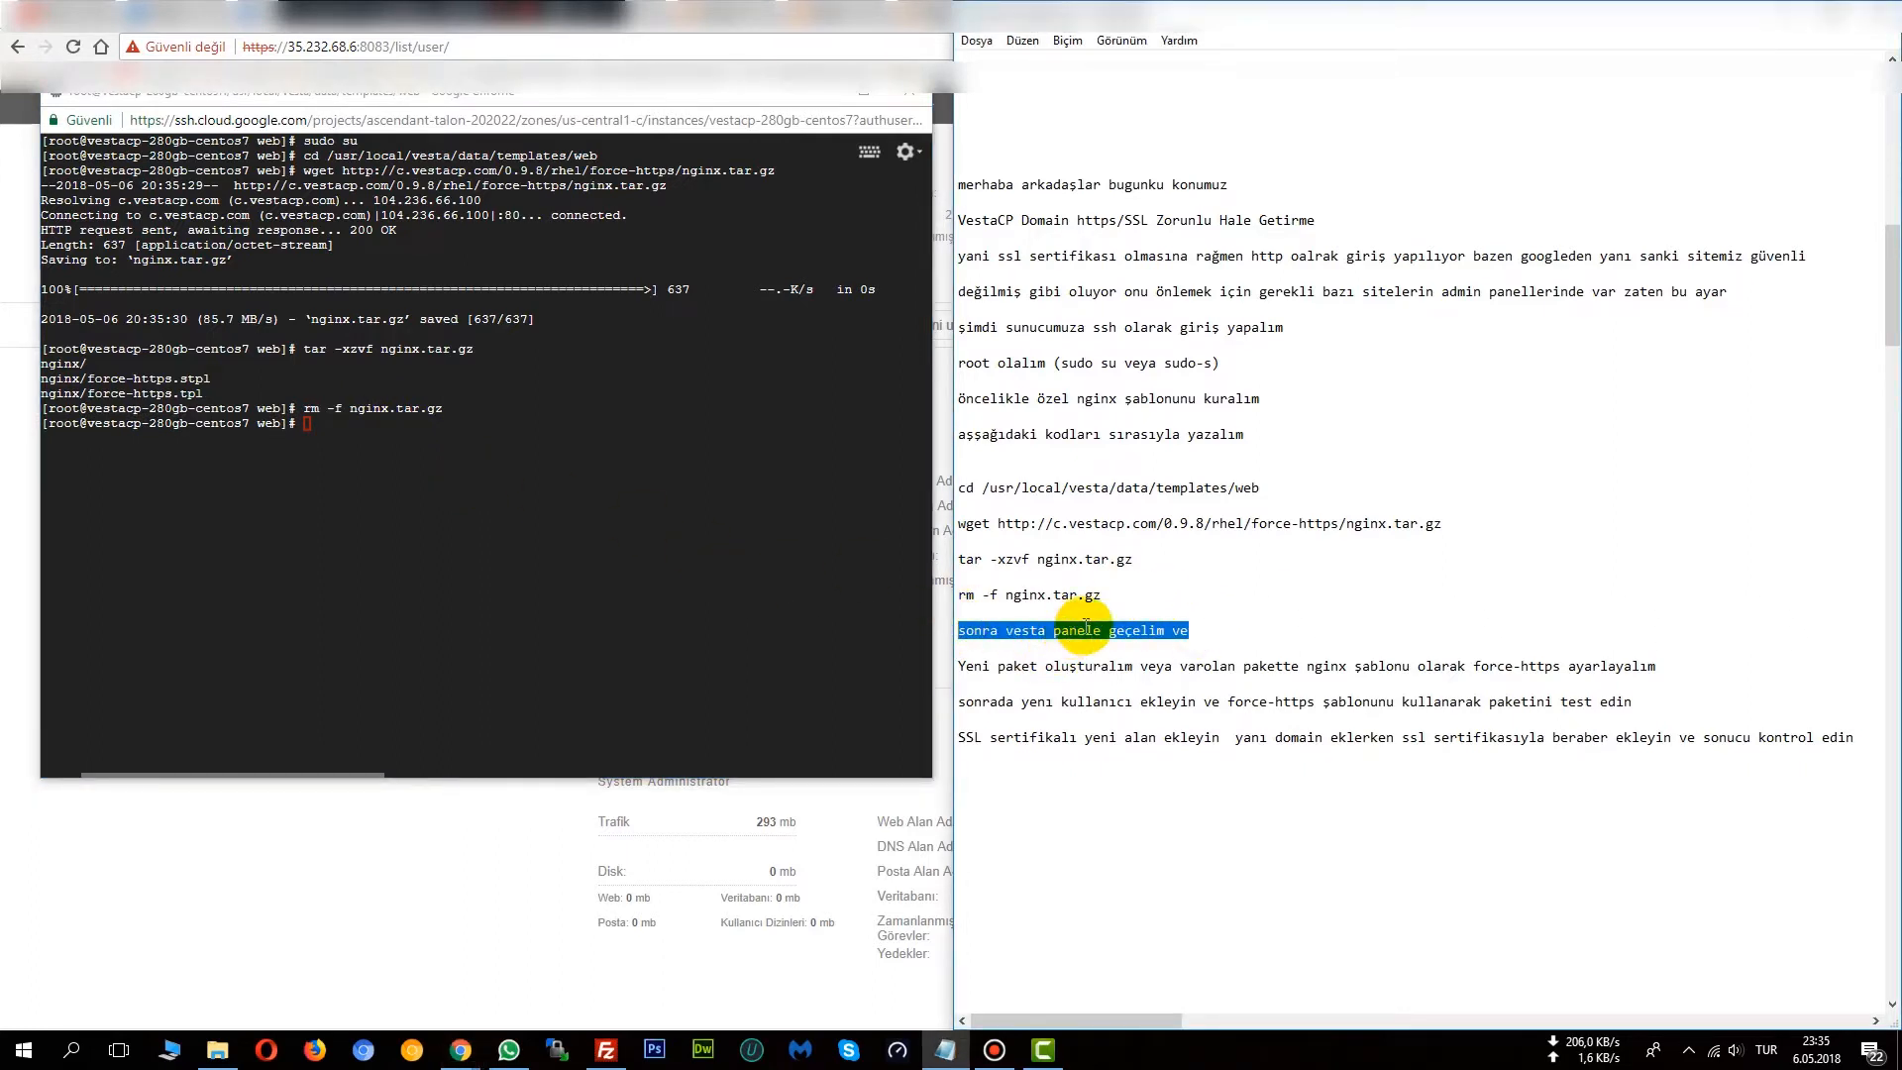
{"action": "left_click", "coordinate": [832, 99]}
{"action": "left_click", "coordinate": [833, 99]}
{"action": "left_click_drag", "start_coordinate": [957, 667], "coordinate": [1675, 656]}
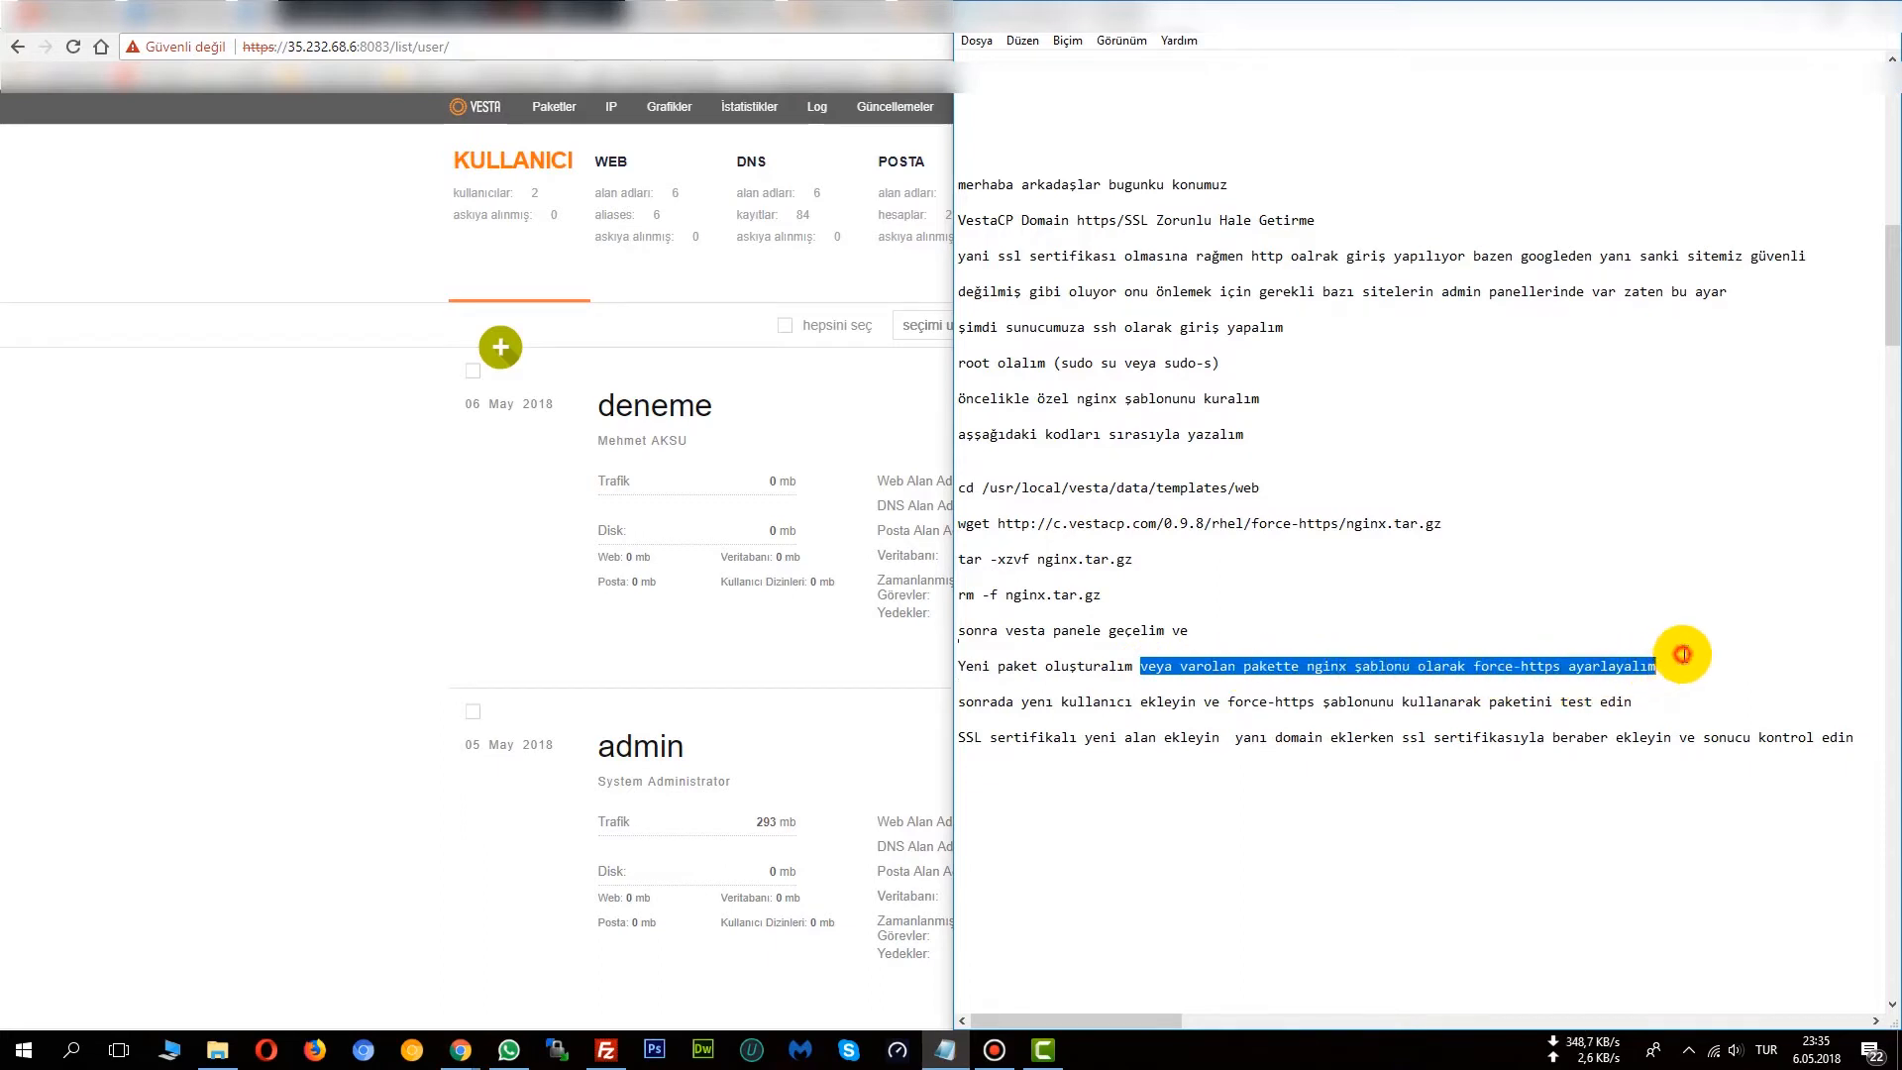
{"action": "left_click", "coordinate": [221, 505]}
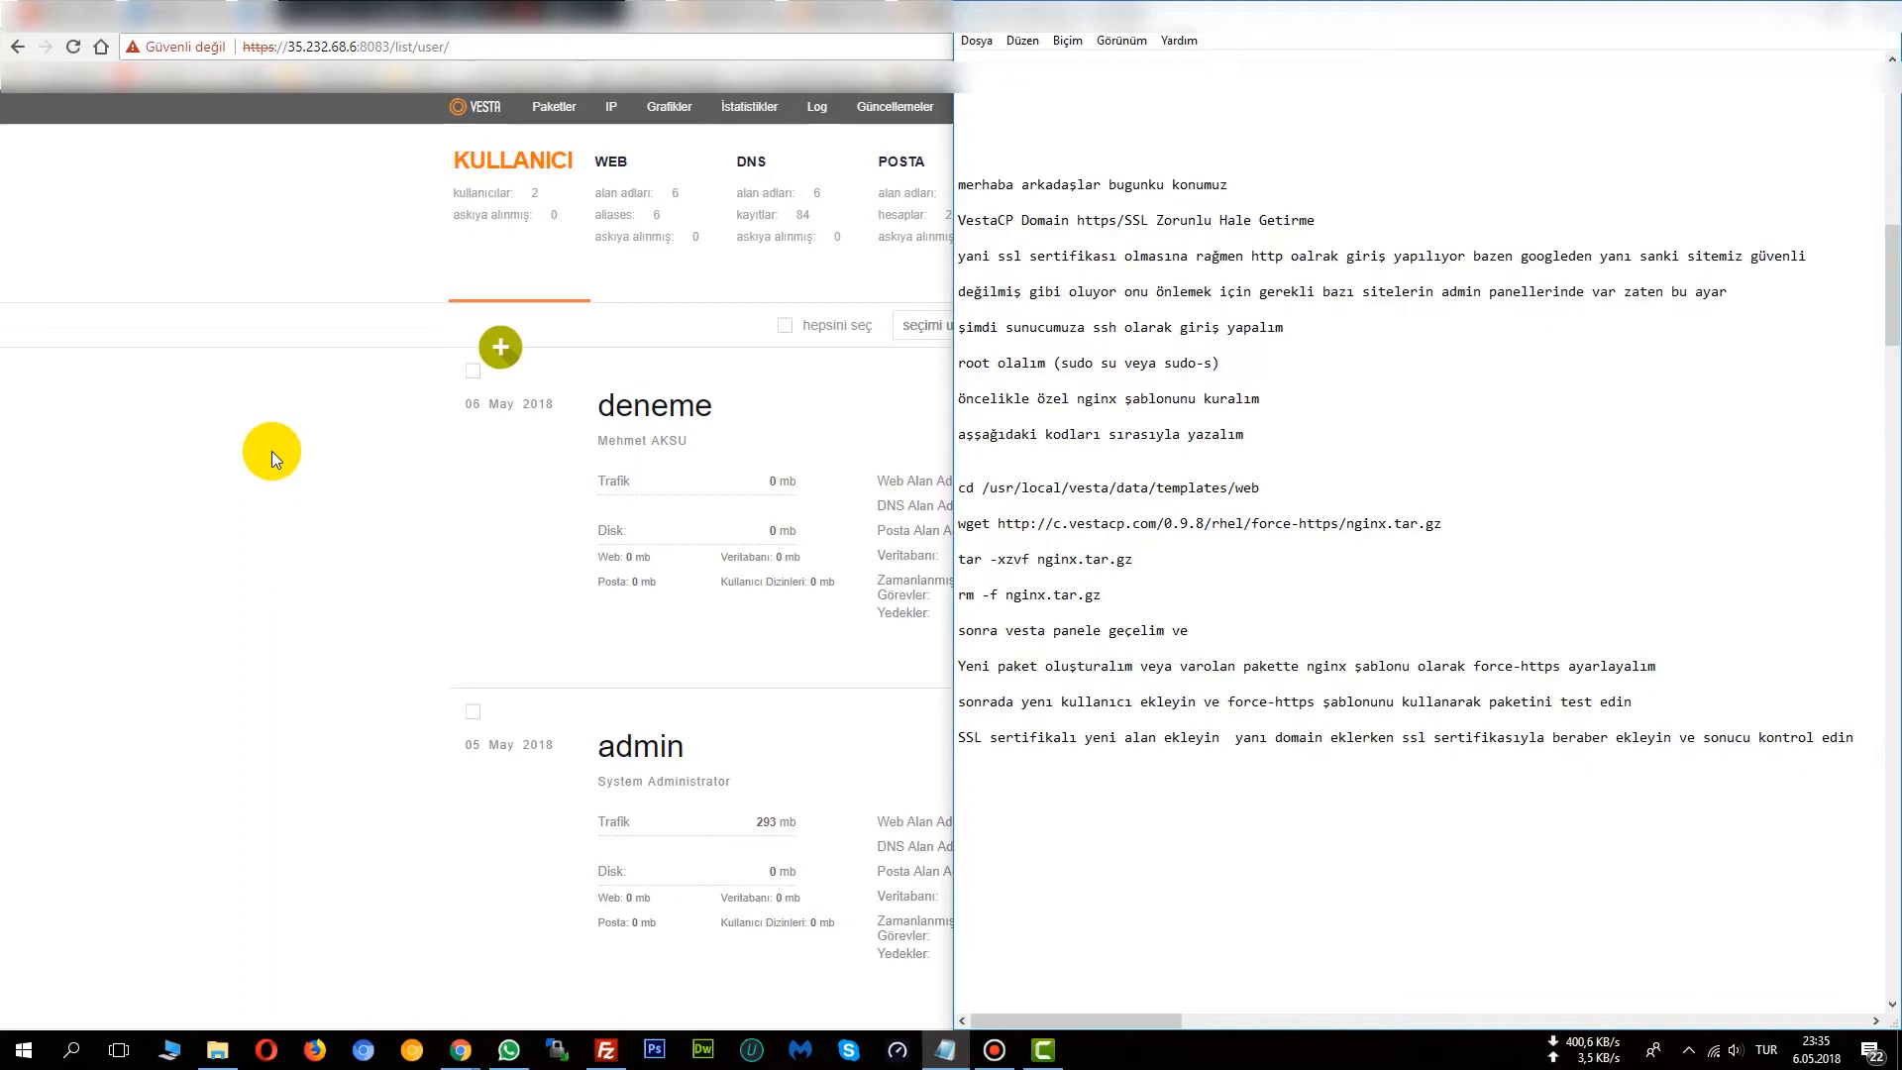
{"action": "left_click", "coordinate": [272, 451]}
{"action": "left_click", "coordinate": [550, 107]}
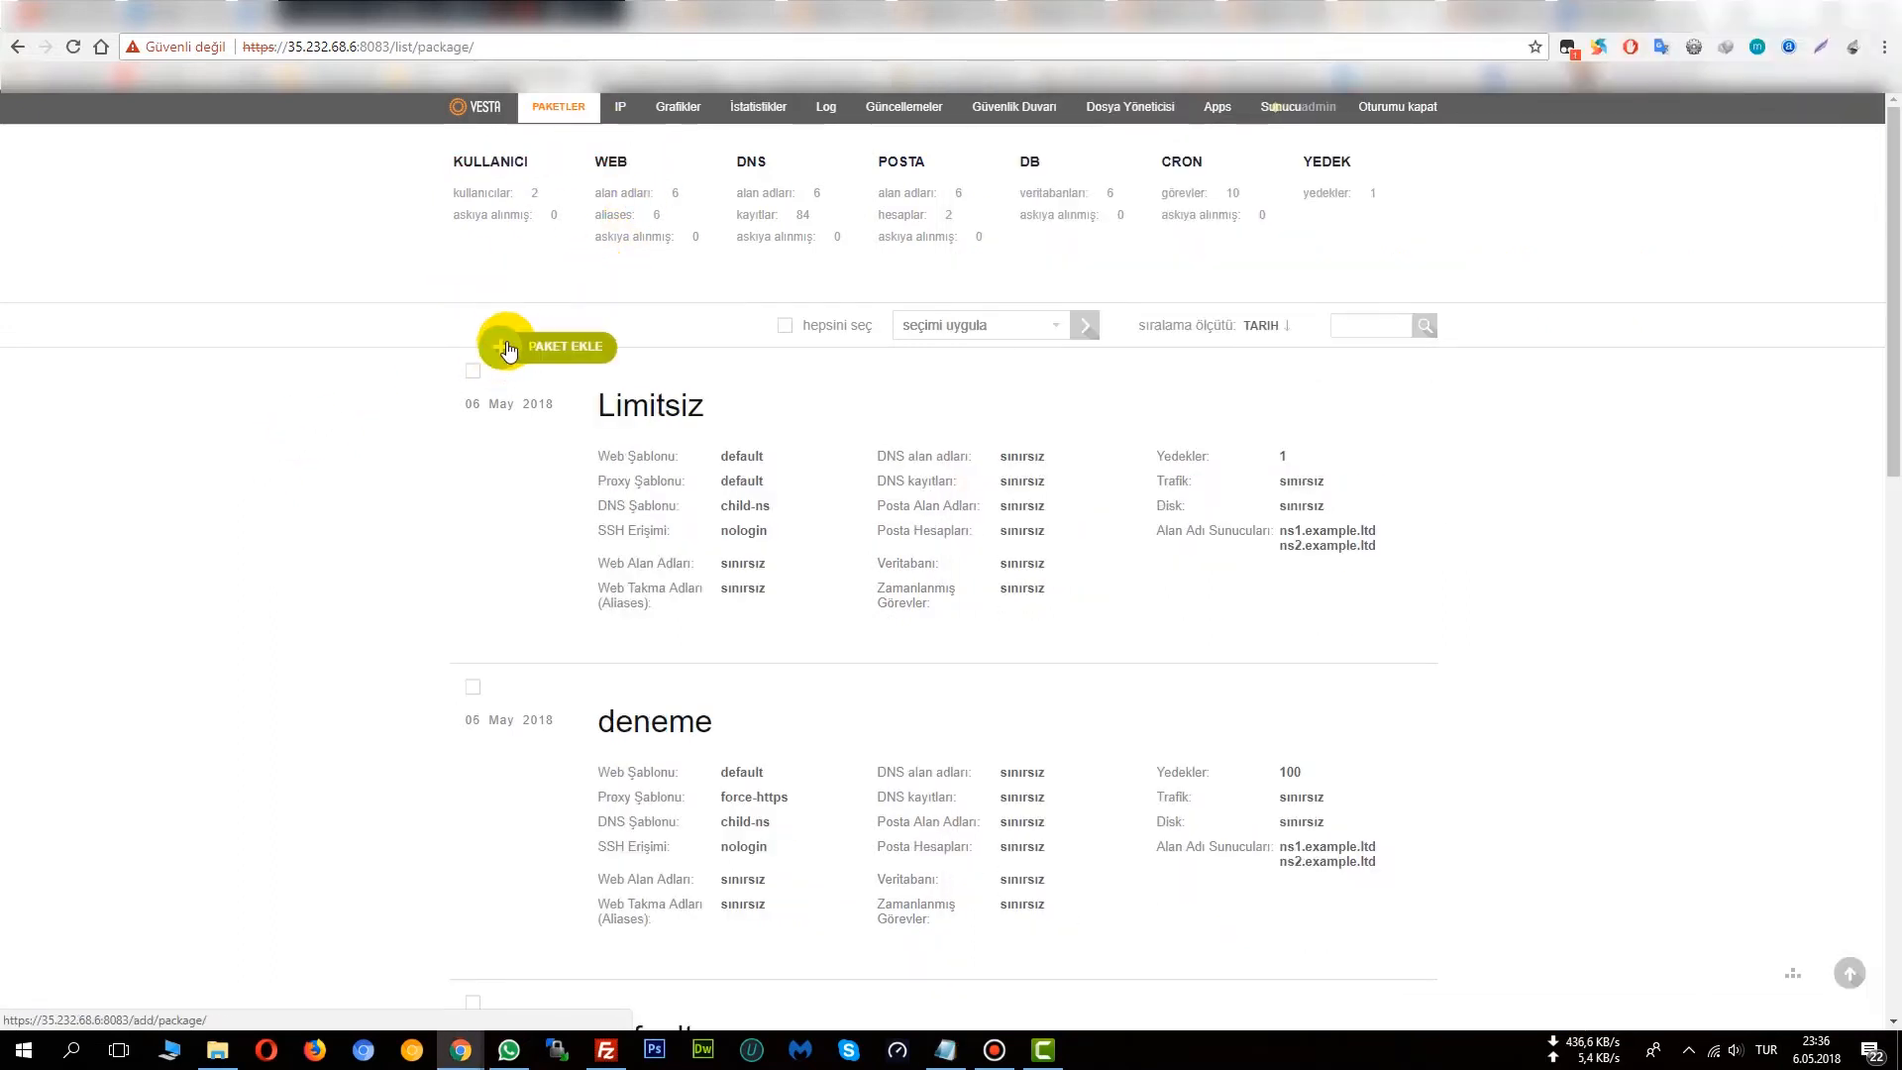
Step: Open the Limitsiz package for editing
{"action": "double_click", "coordinate": [654, 398]}
{"action": "left_click", "coordinate": [740, 397]}
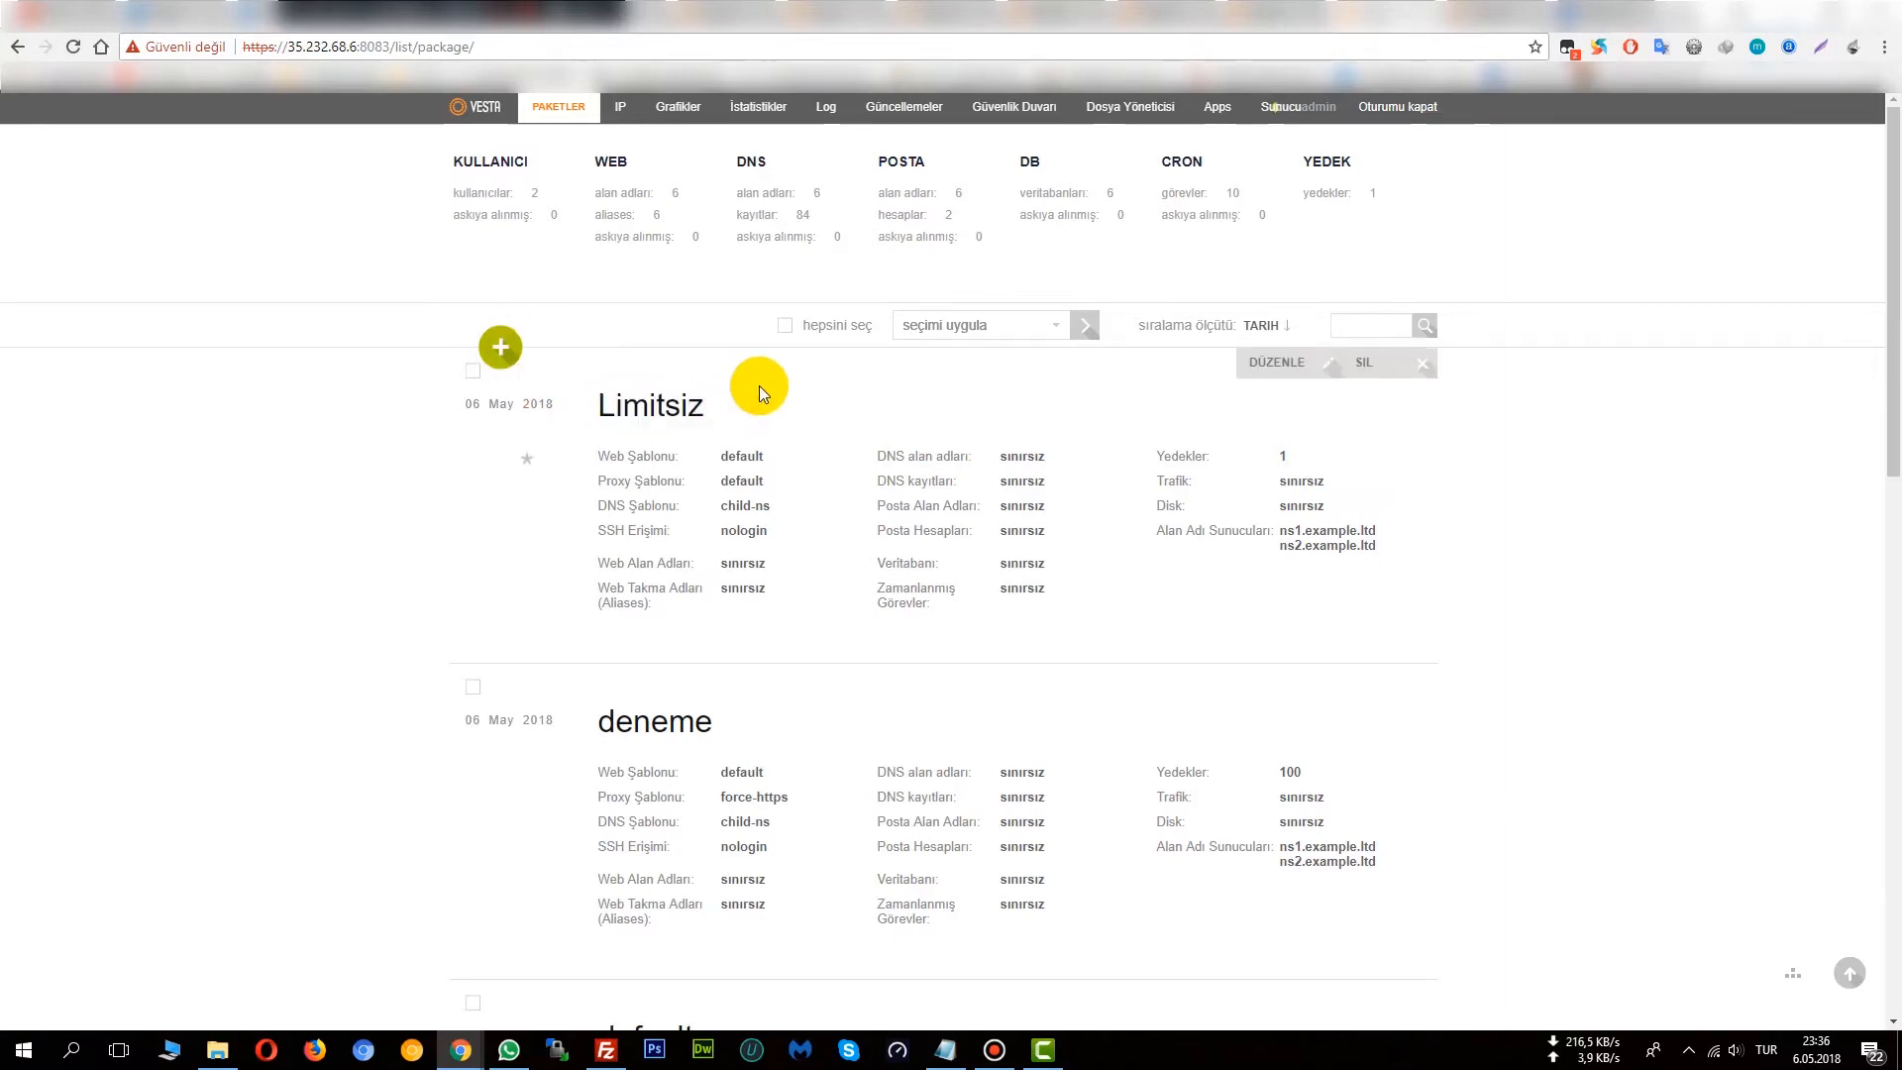
{"action": "left_click", "coordinate": [1286, 365]}
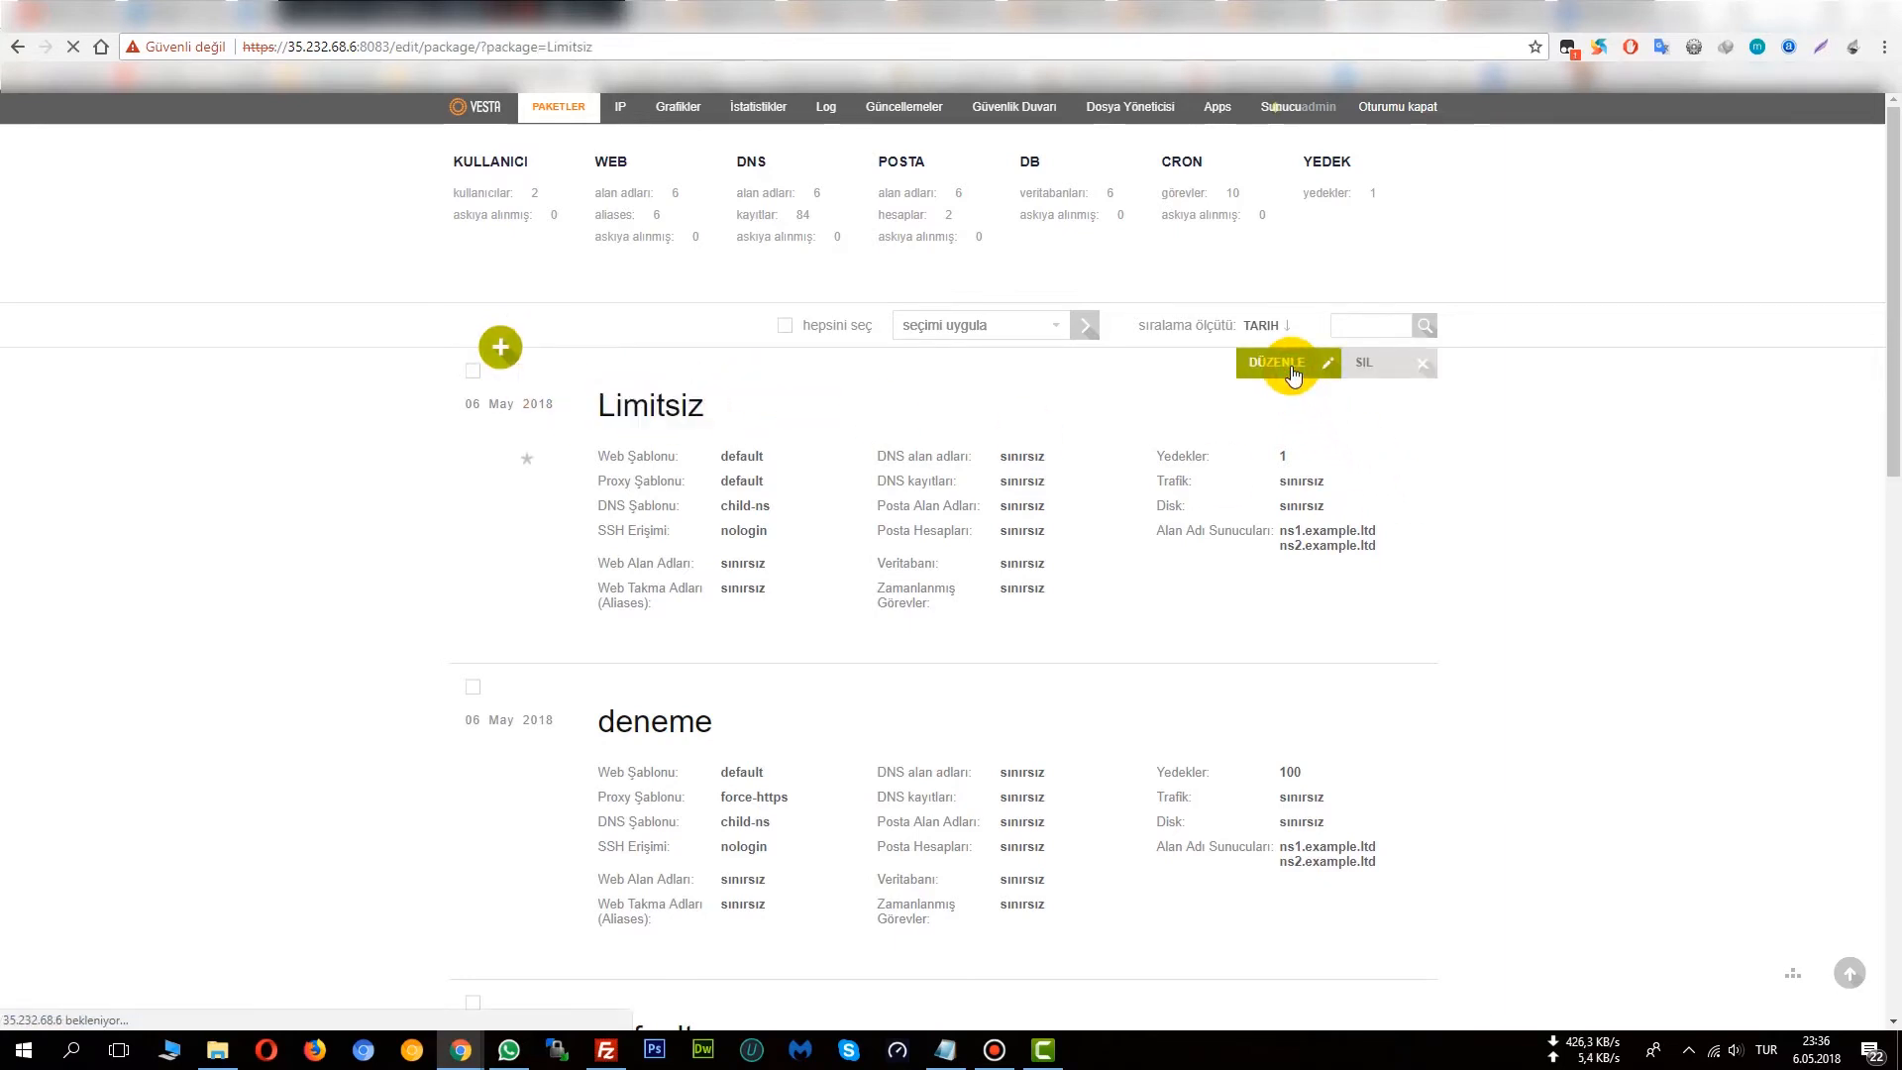
{"action": "scroll", "coordinate": [990, 431], "scroll_direction": "down", "scroll_amount": 1}
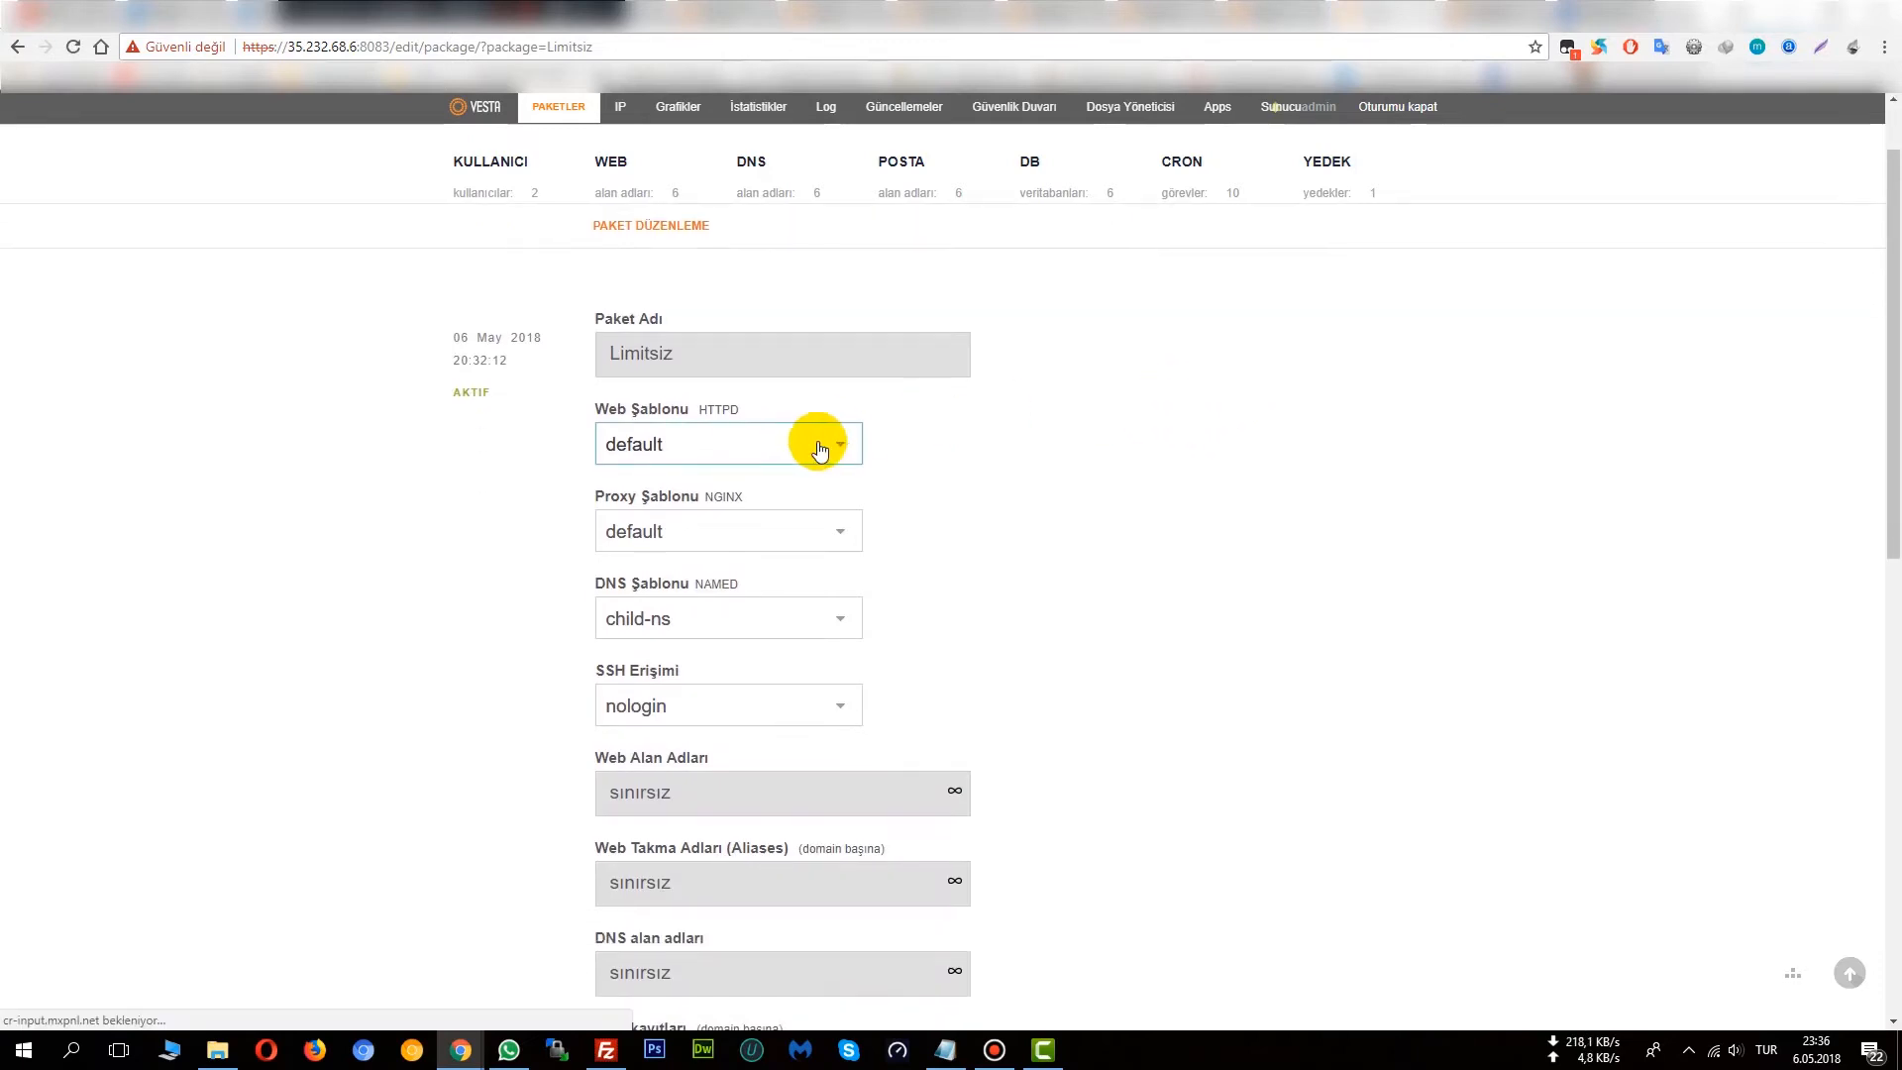
Step: Set the Limitsiz package's nginx proxy template to force-https and save the package
{"action": "left_click", "coordinate": [758, 490]}
{"action": "left_click_drag", "start_coordinate": [725, 493], "coordinate": [598, 494]}
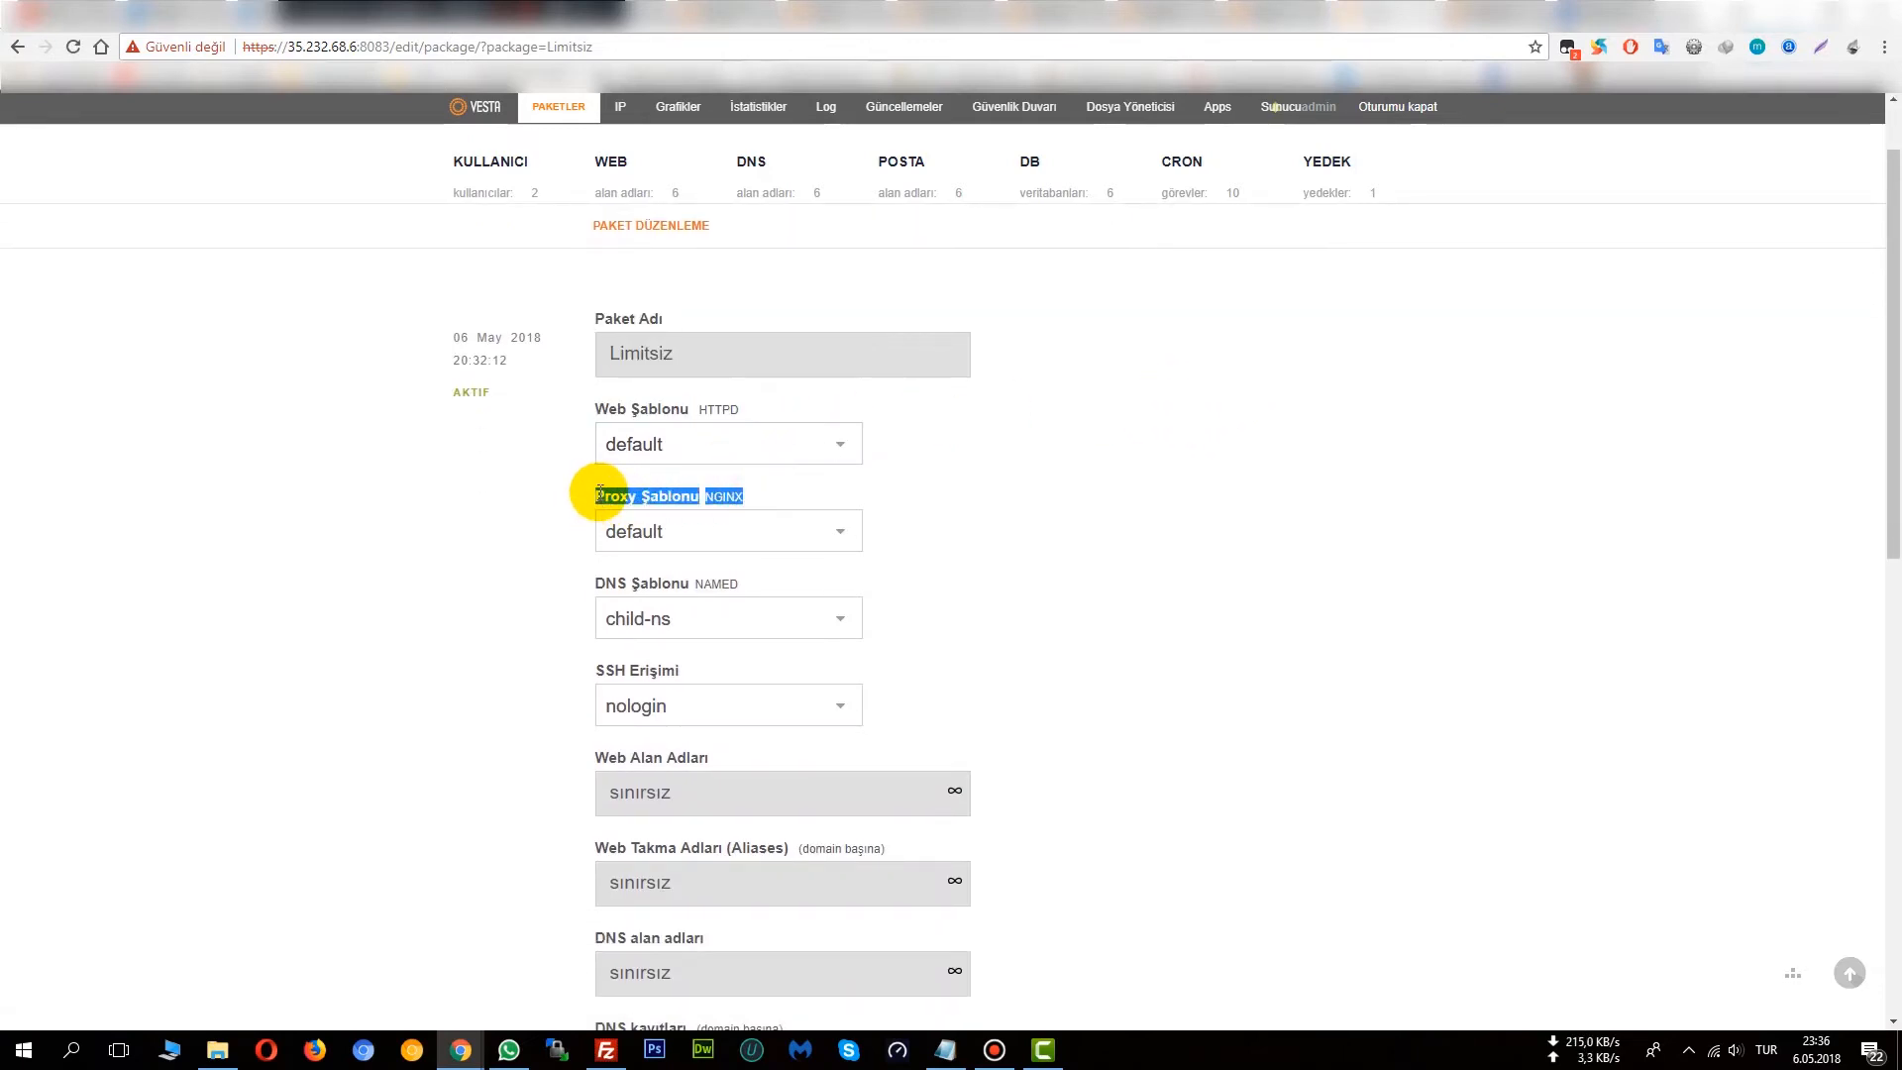
{"action": "left_click", "coordinate": [565, 509]}
{"action": "left_click_drag", "start_coordinate": [726, 497], "coordinate": [597, 488]}
{"action": "left_click", "coordinate": [552, 544]}
{"action": "left_click", "coordinate": [723, 526]}
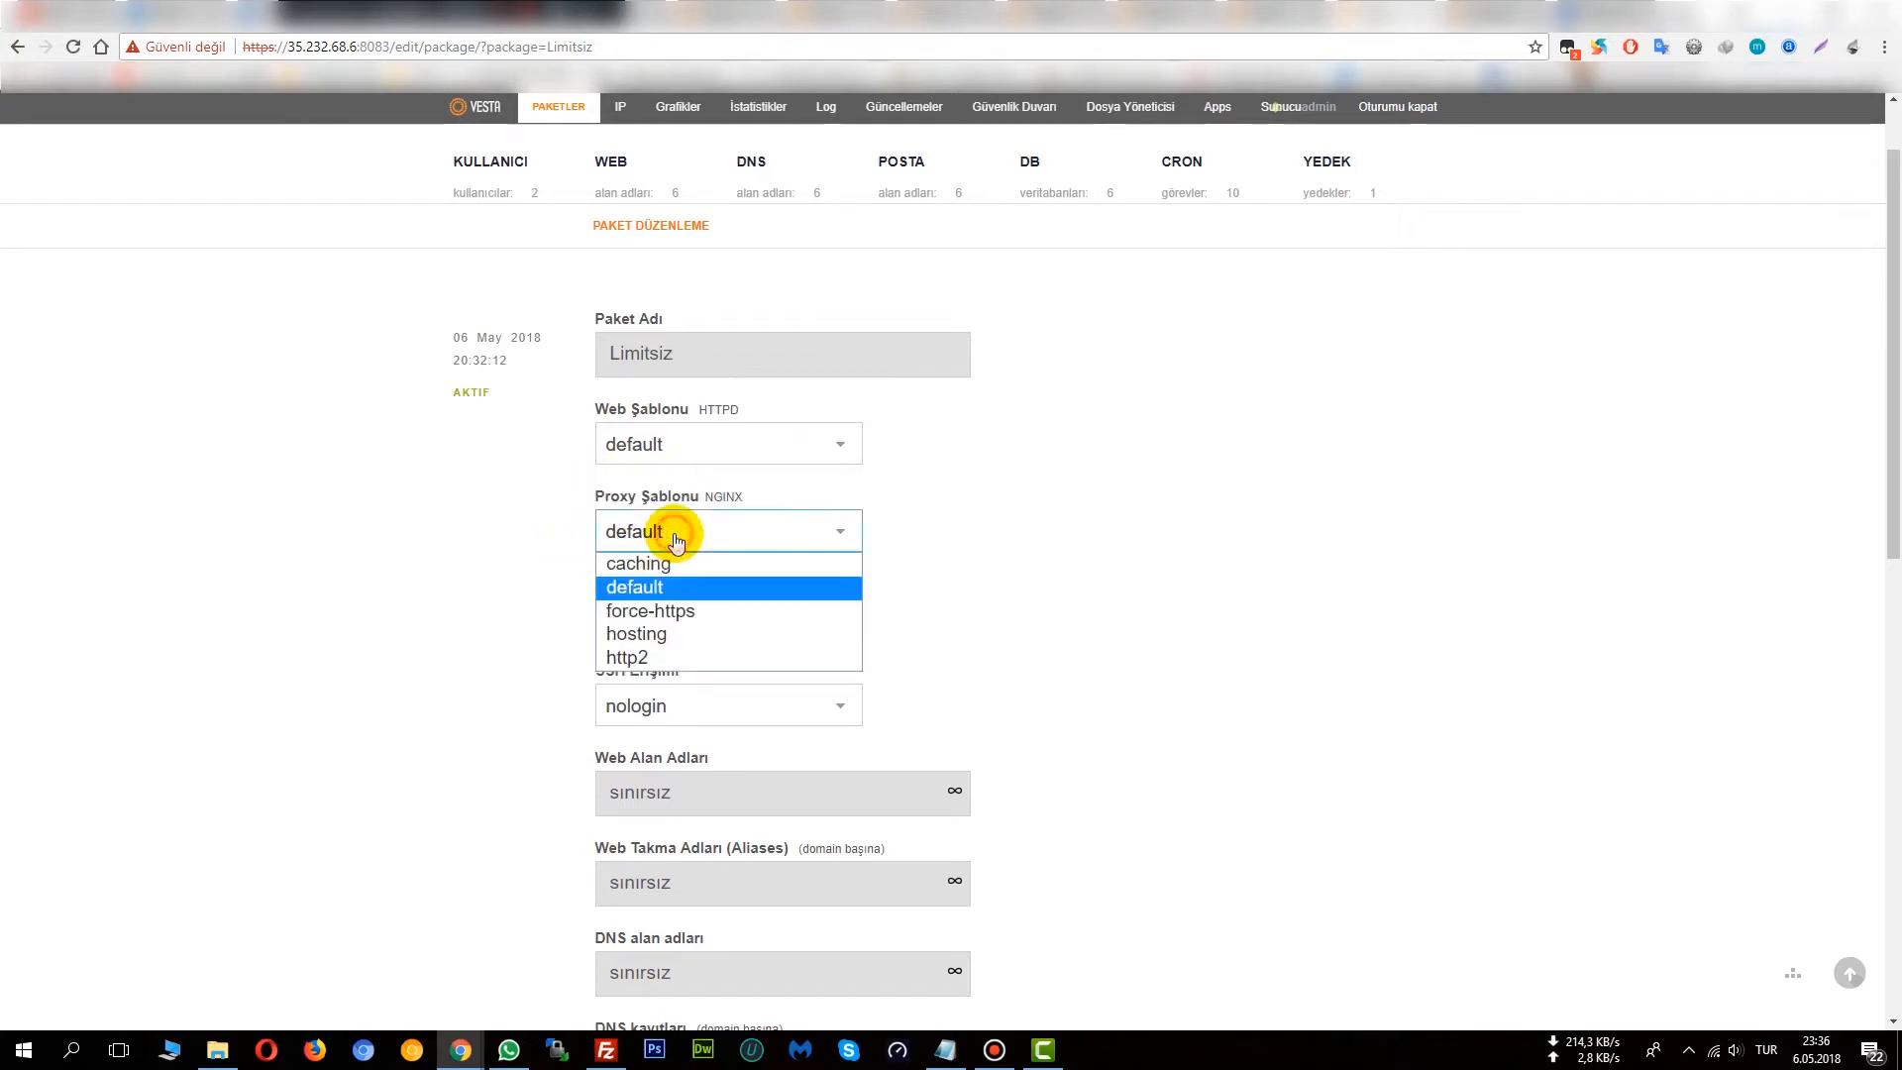
{"action": "left_click", "coordinate": [682, 612]}
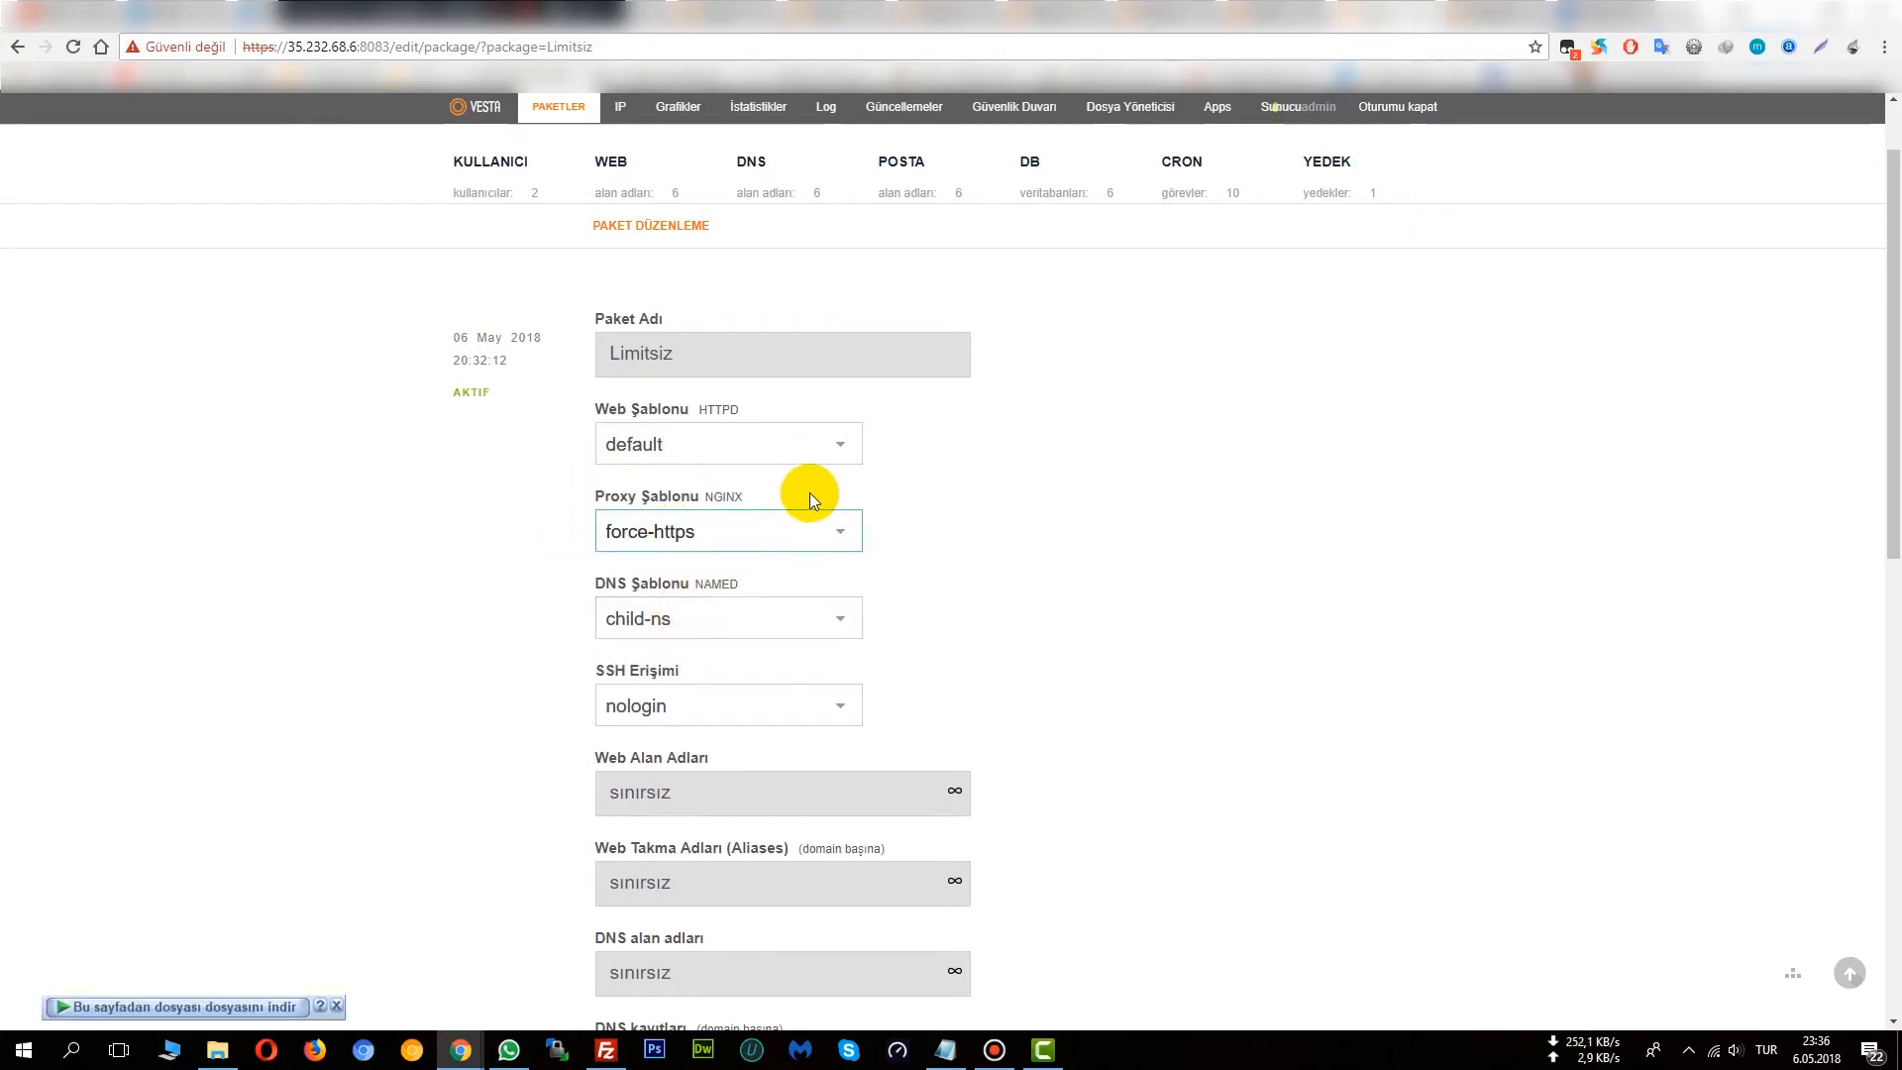
{"action": "scroll", "coordinate": [1061, 487], "scroll_direction": "down", "scroll_amount": 1}
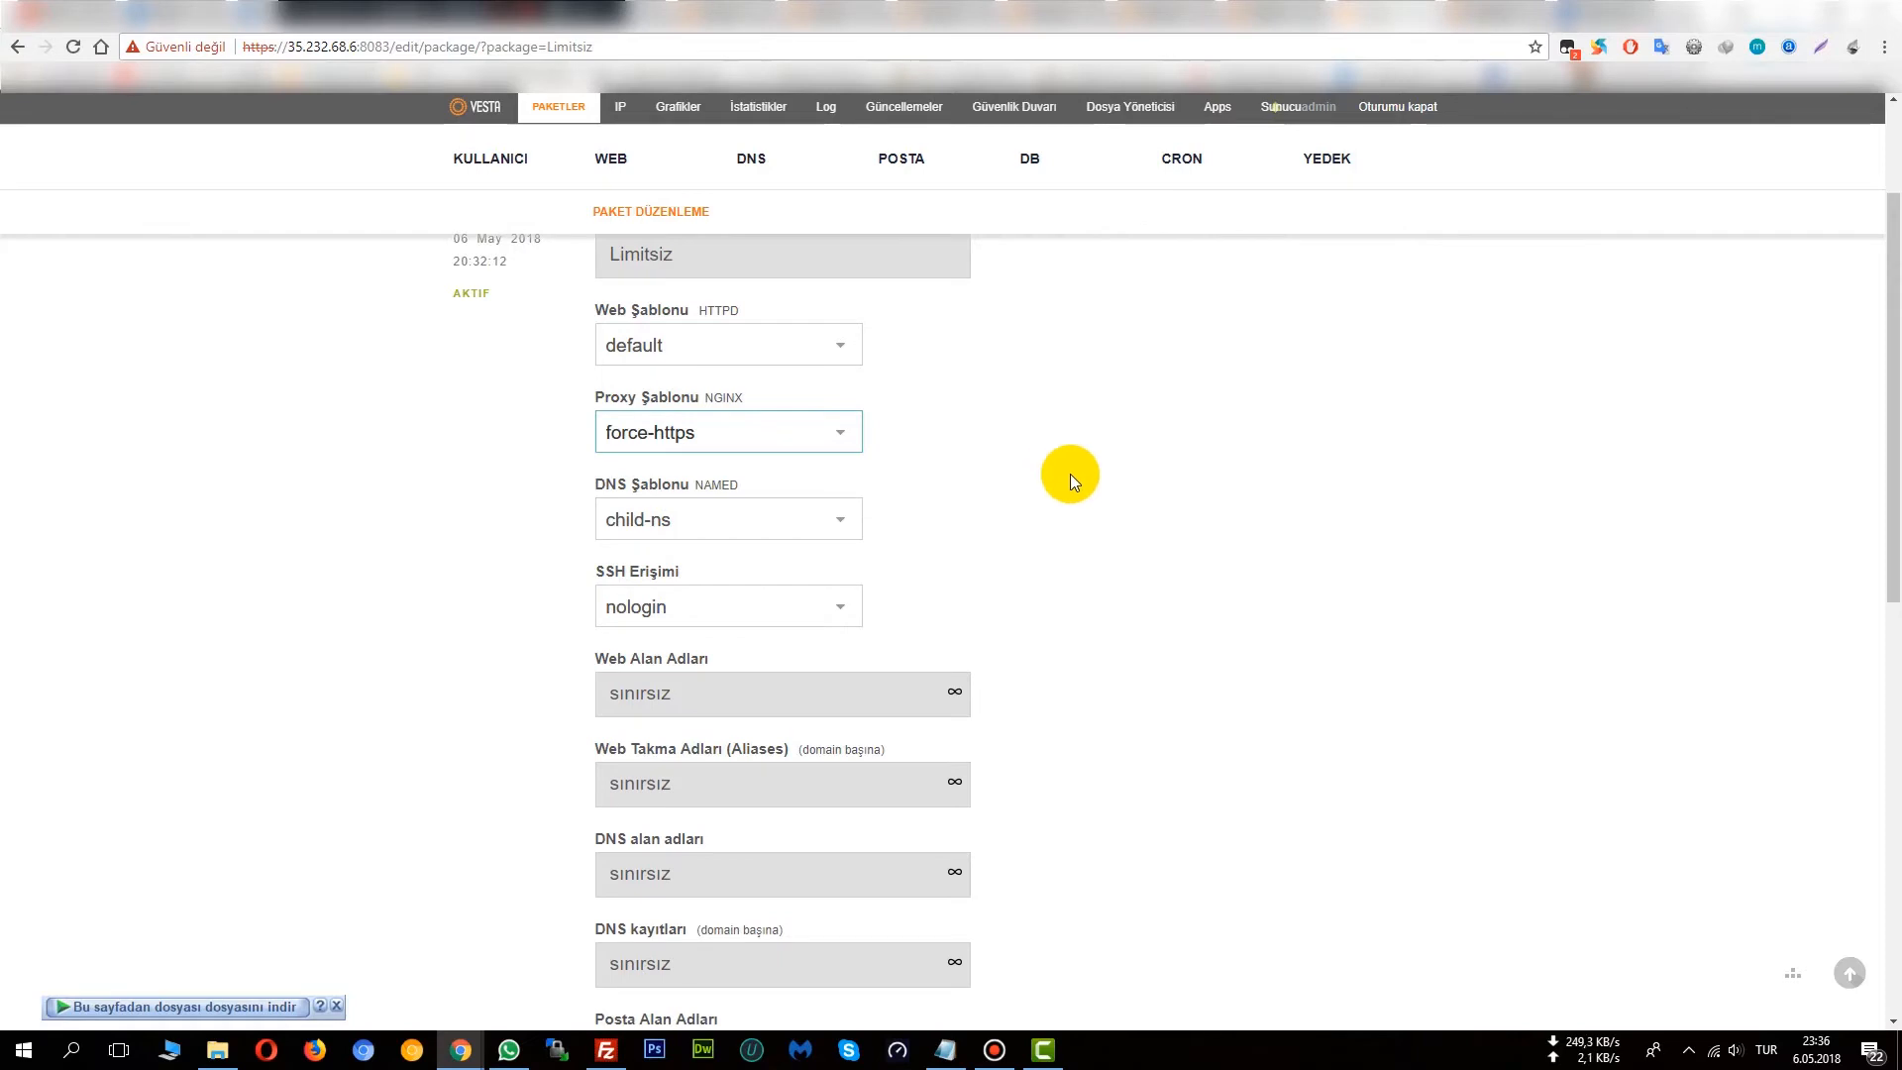
{"action": "scroll", "coordinate": [1070, 484], "scroll_direction": "down", "scroll_amount": 1}
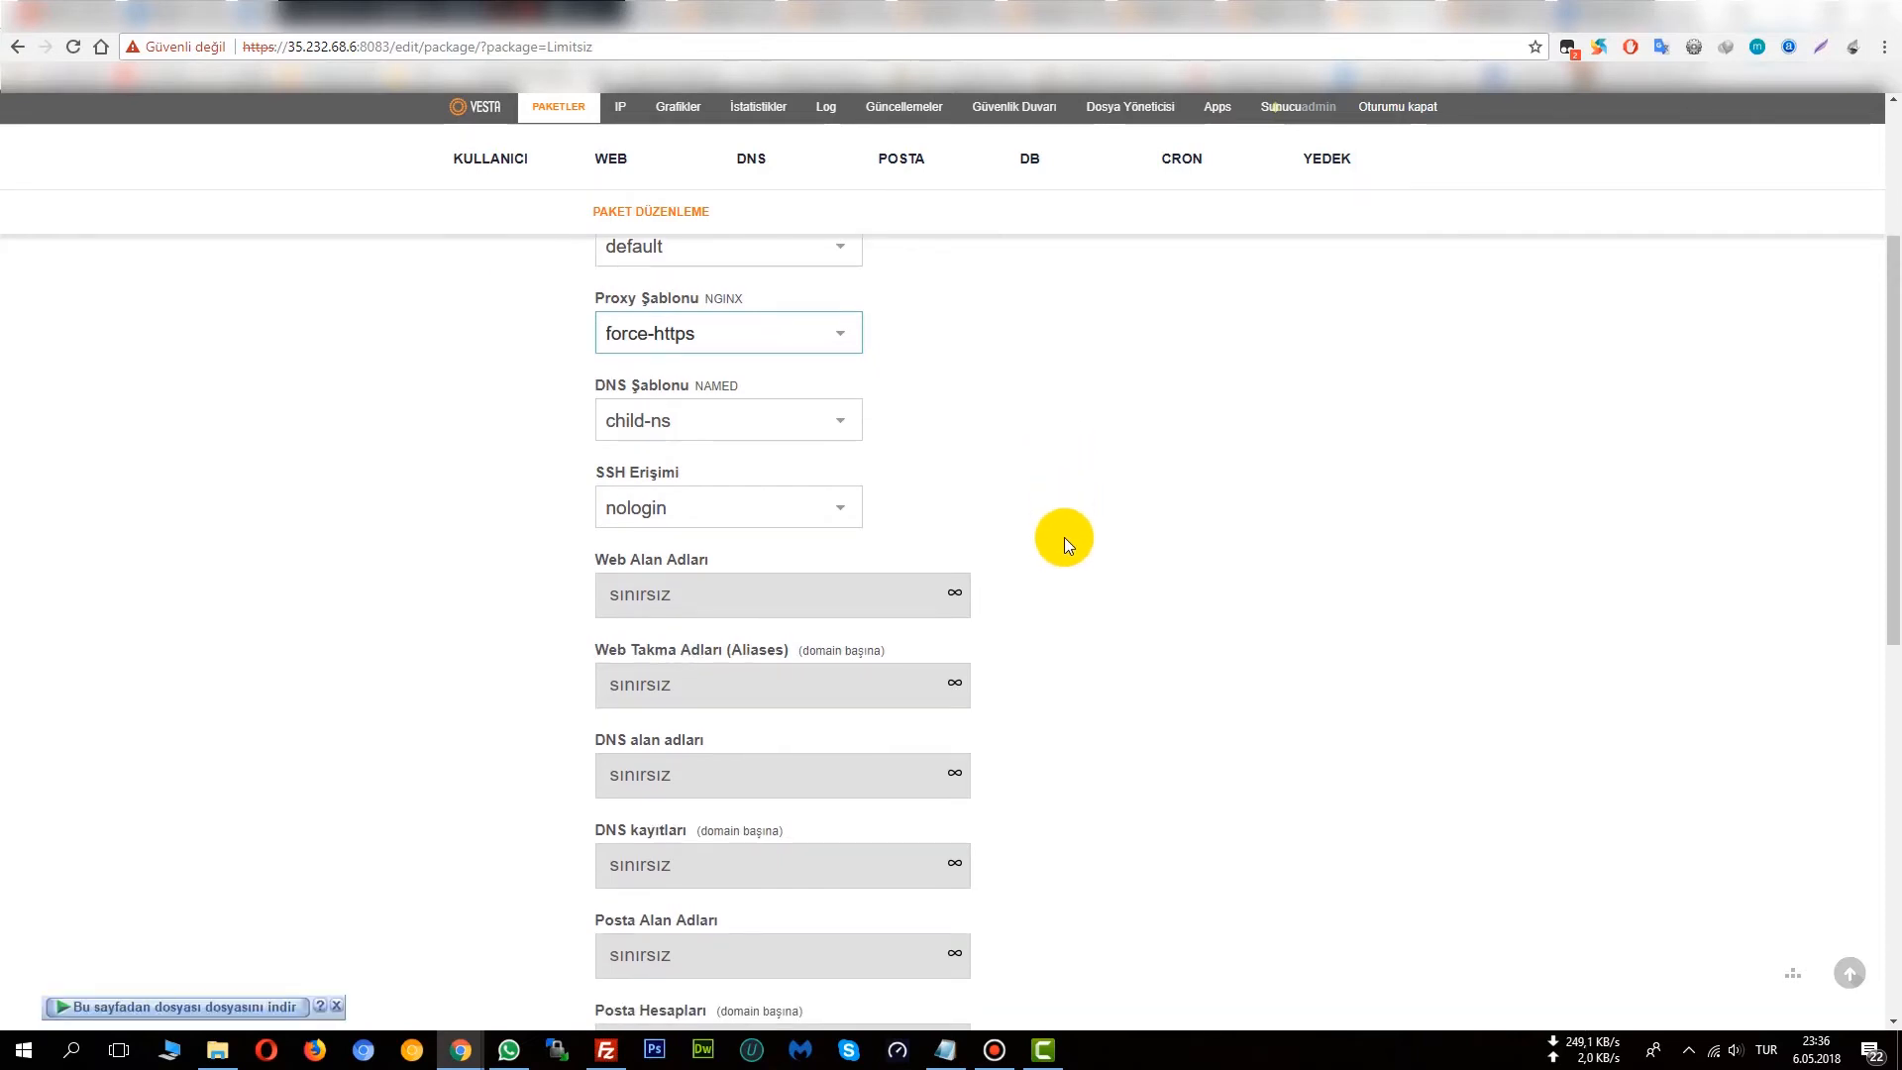
{"action": "scroll", "coordinate": [1064, 537], "scroll_direction": "down", "scroll_amount": 6}
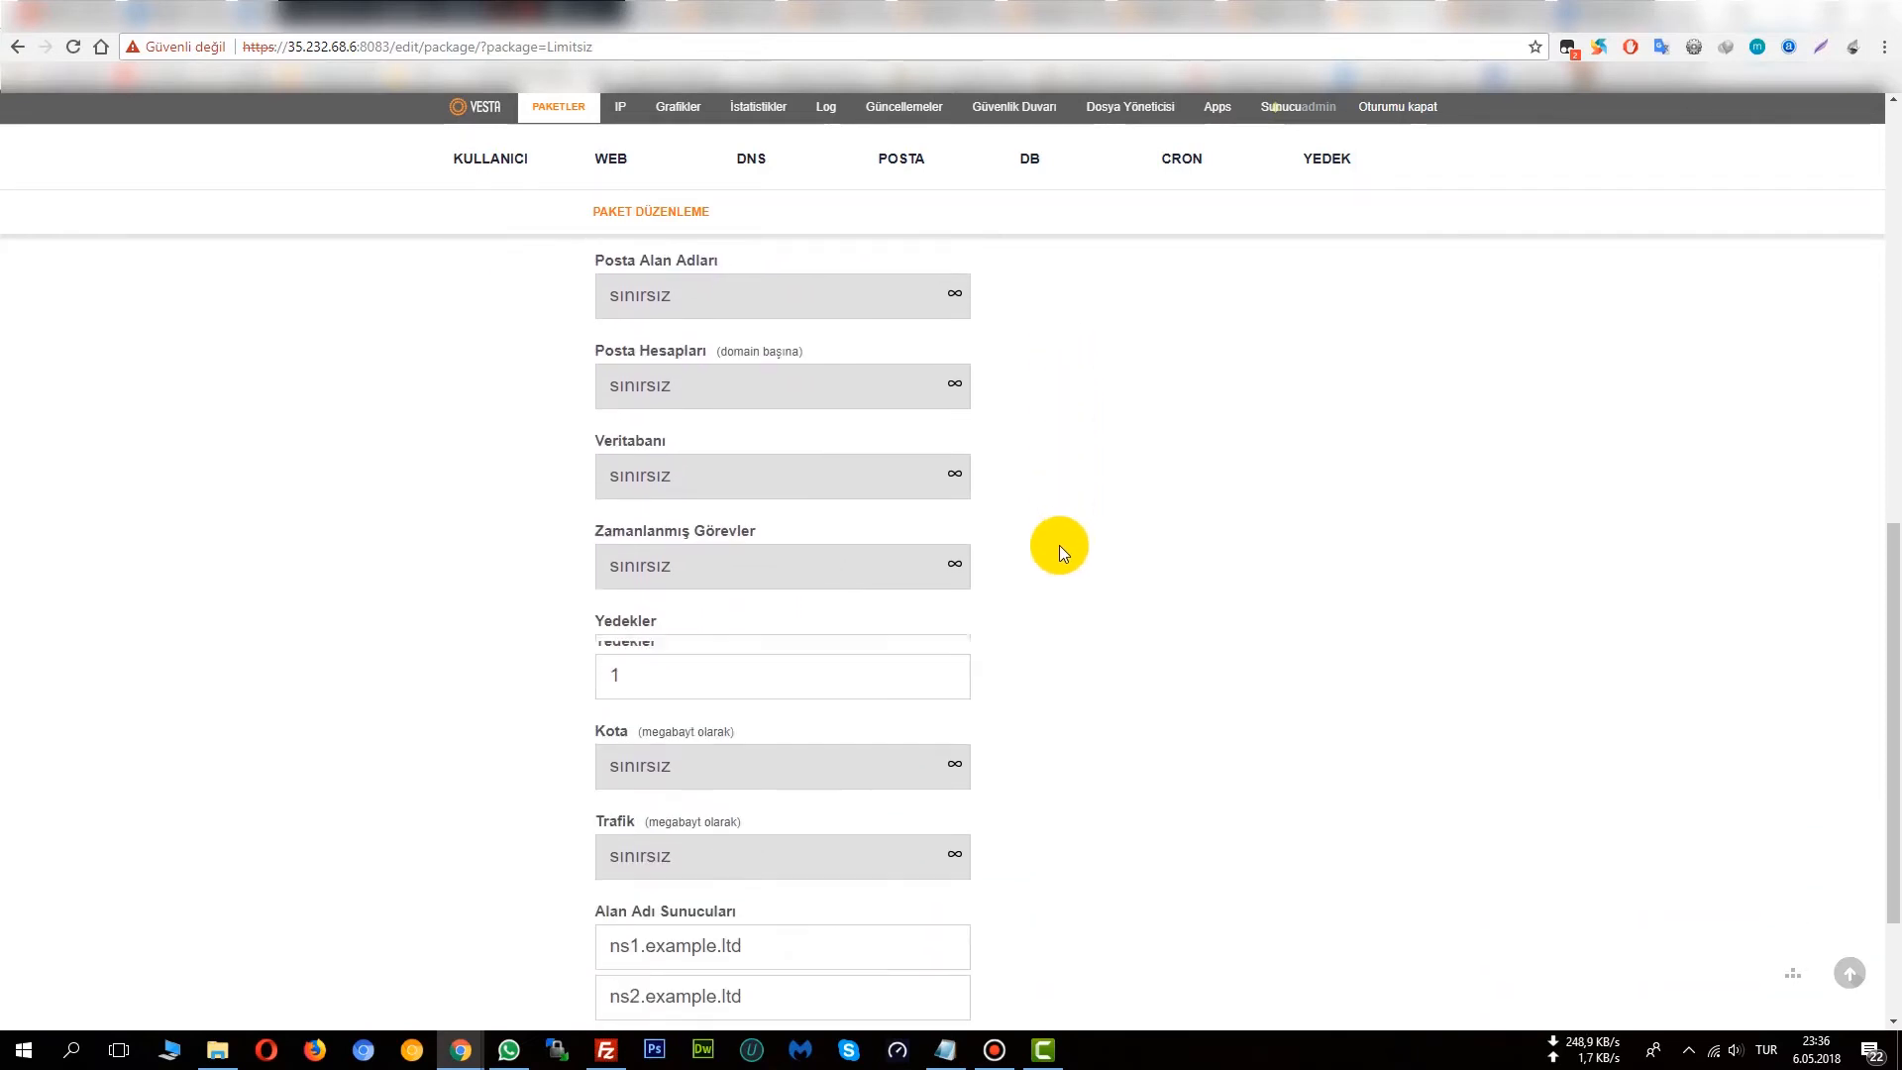
{"action": "scroll", "coordinate": [1060, 550], "scroll_direction": "down", "scroll_amount": 2}
{"action": "left_click", "coordinate": [626, 916]}
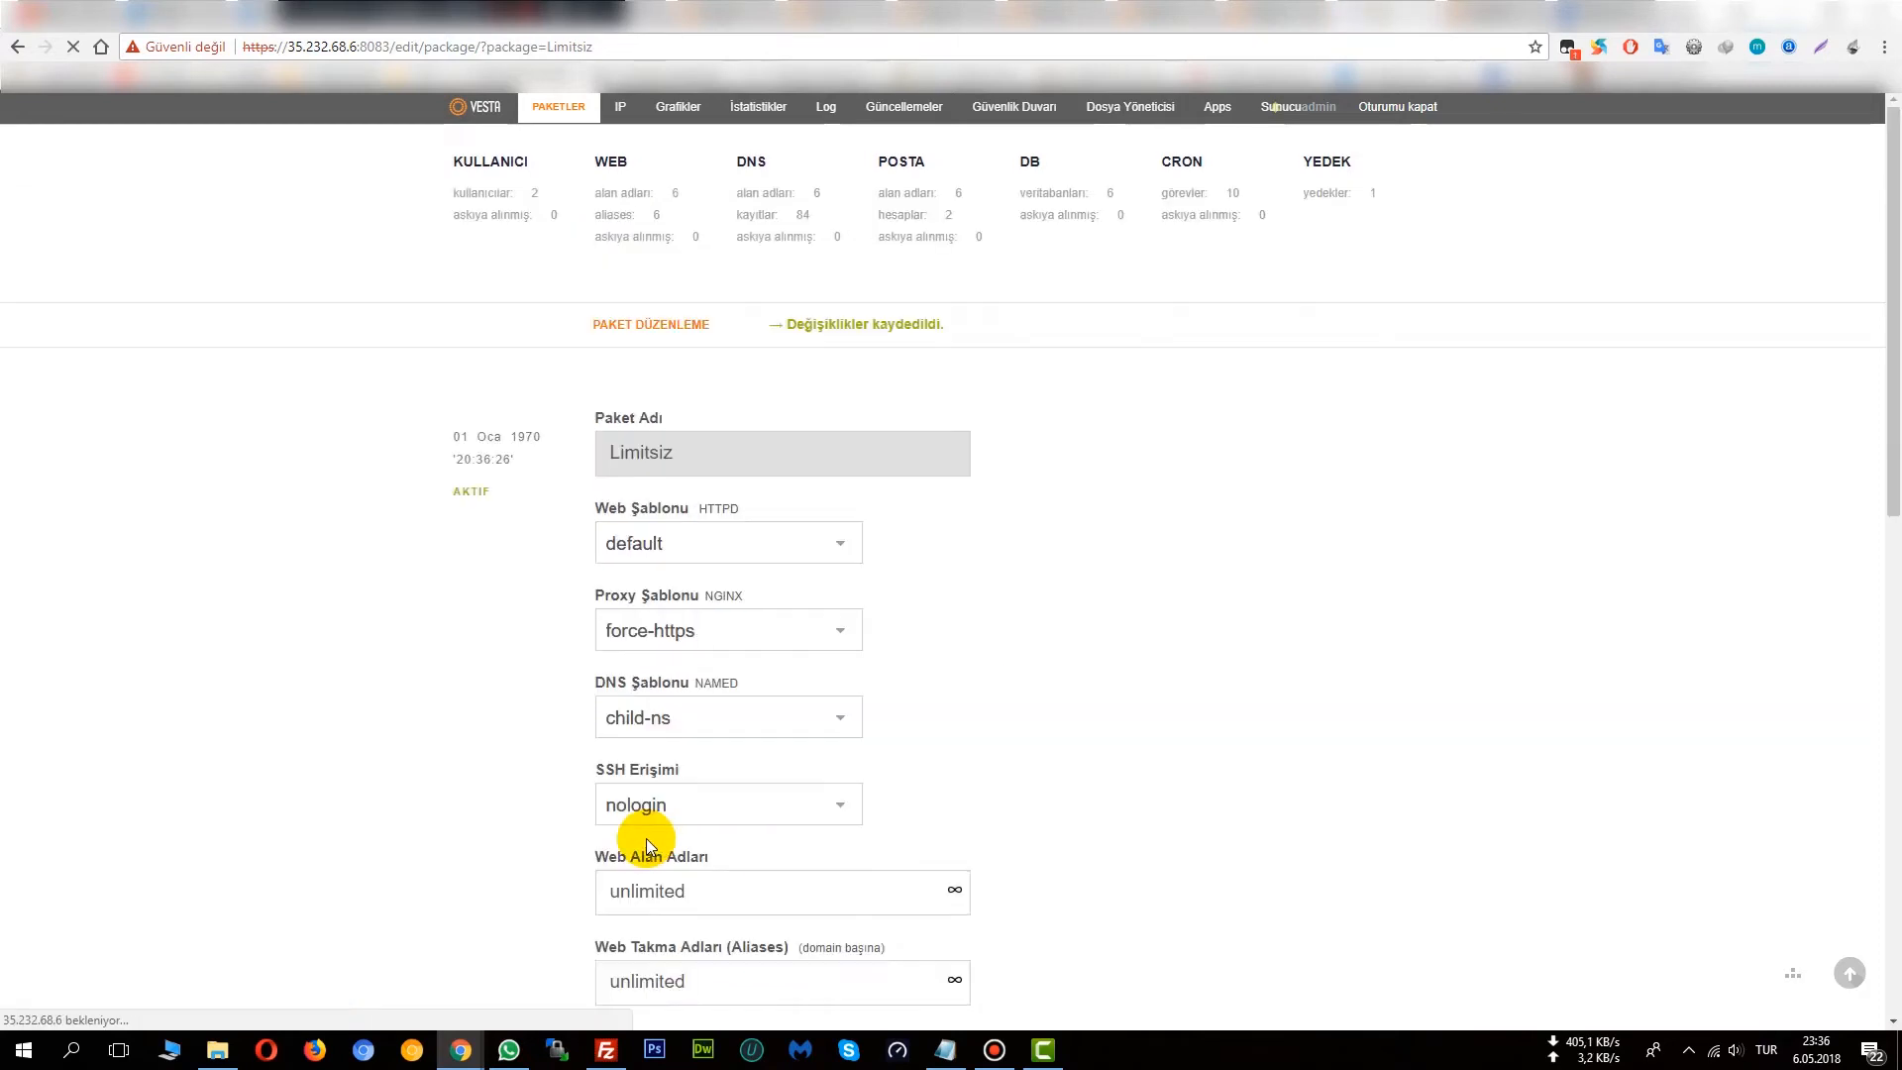
Step: Review the remaining instructions in the notes about testing the package with a new user and adding an SSL-certified domain
{"action": "left_click", "coordinate": [945, 1051]}
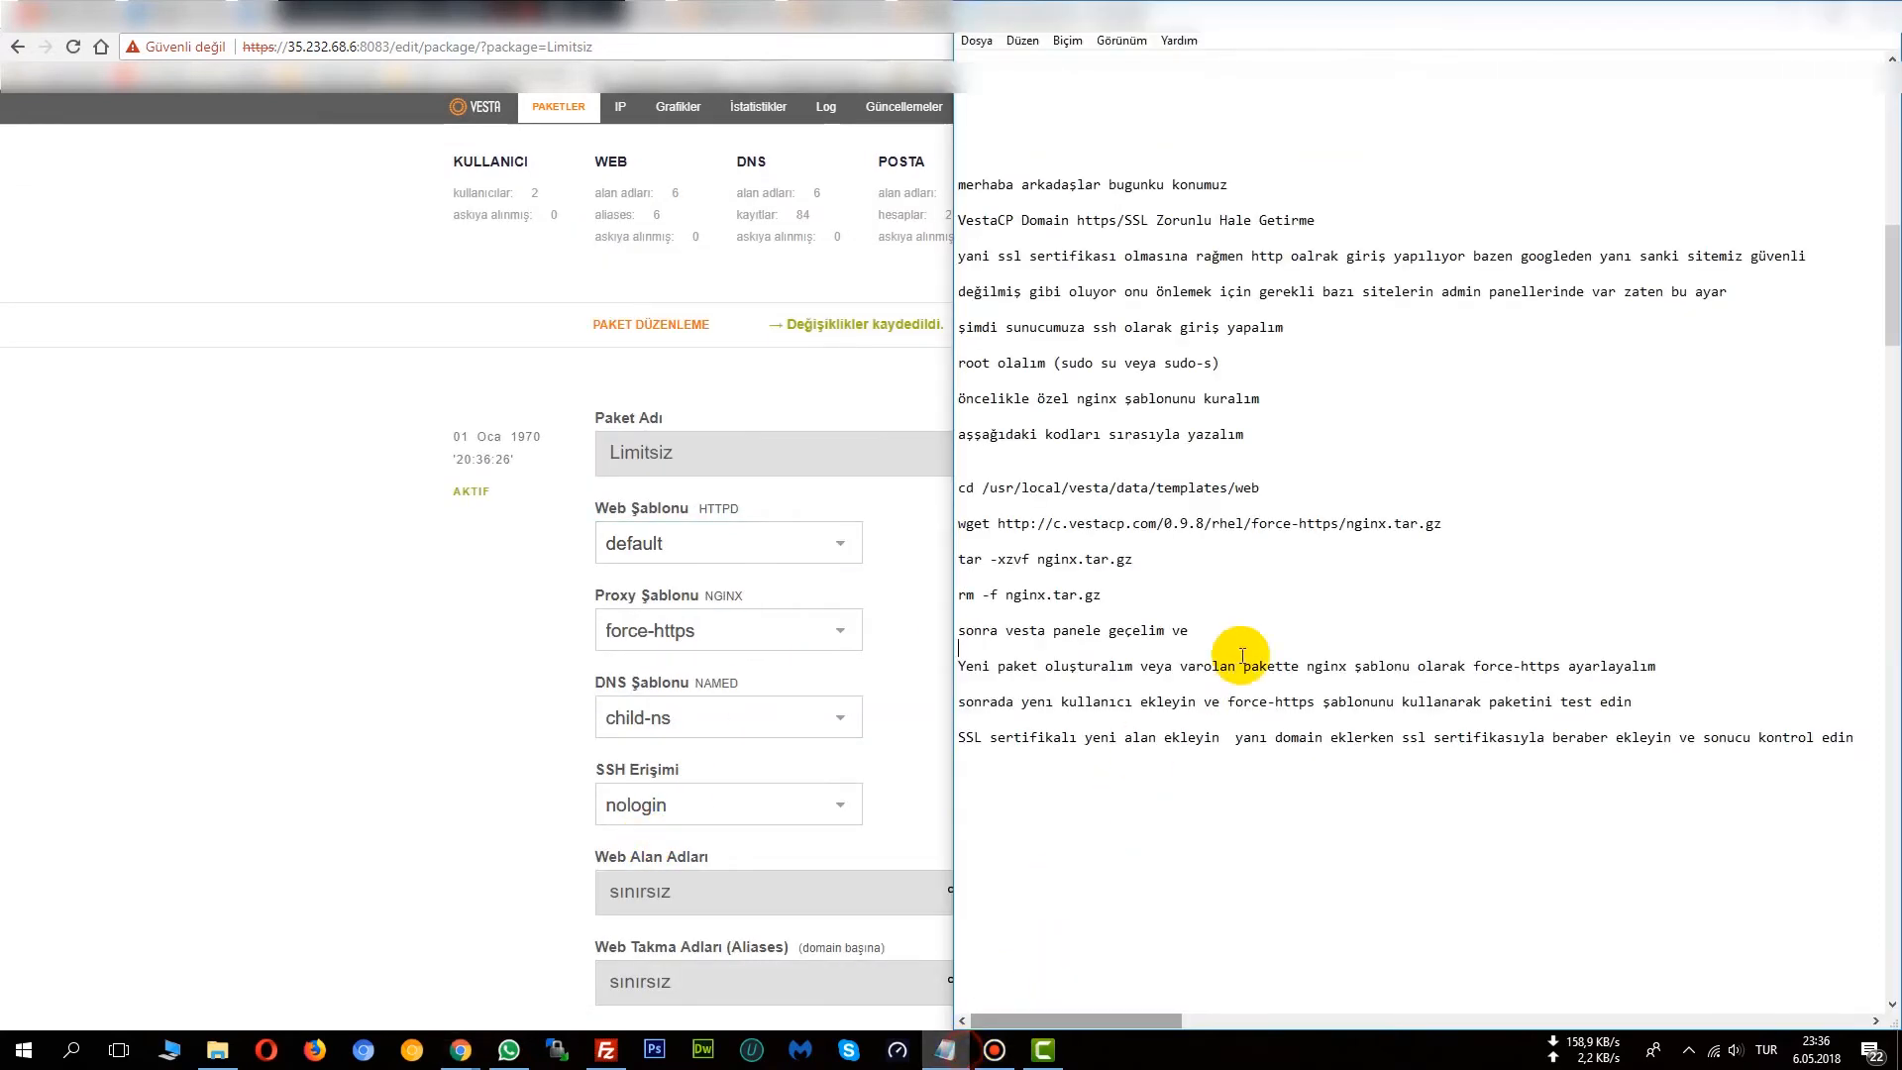
{"action": "left_click", "coordinate": [1034, 773]}
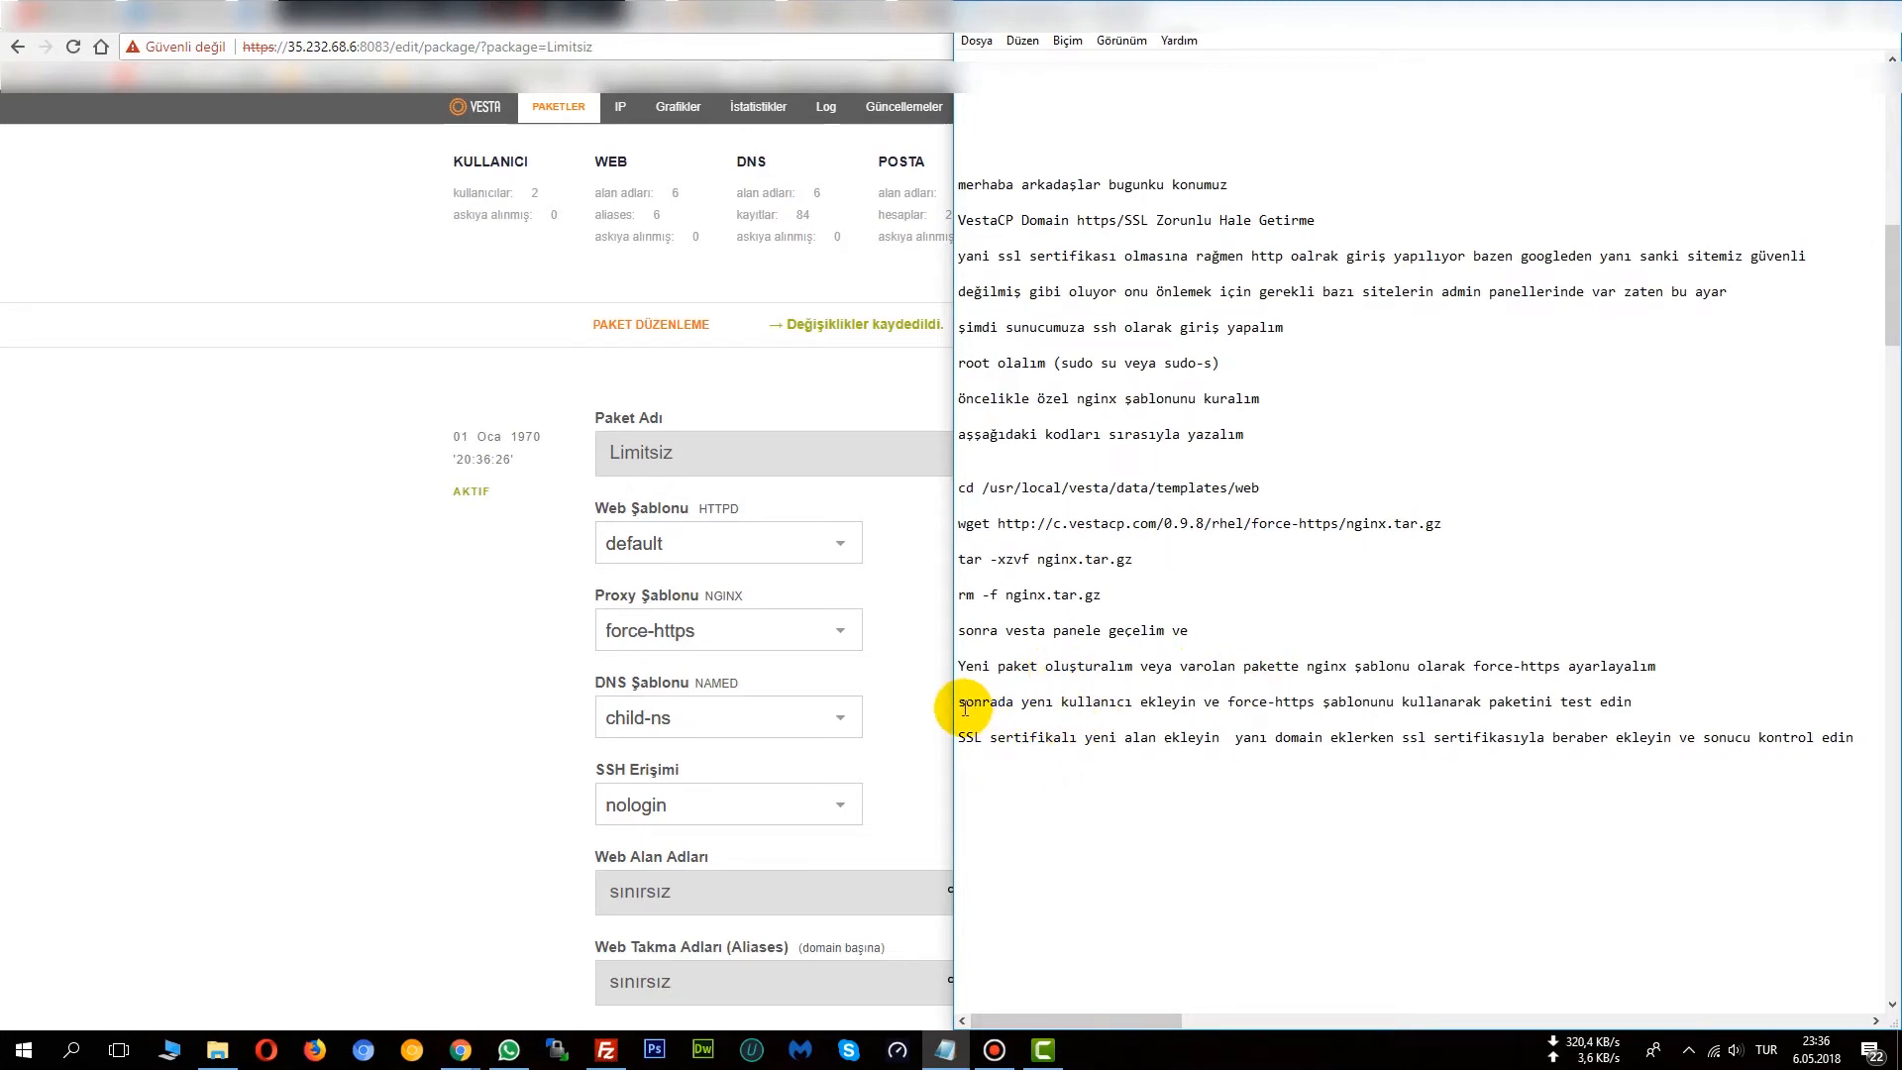
{"action": "left_click_drag", "start_coordinate": [965, 707], "coordinate": [1635, 705]}
{"action": "left_click", "coordinate": [1234, 738]}
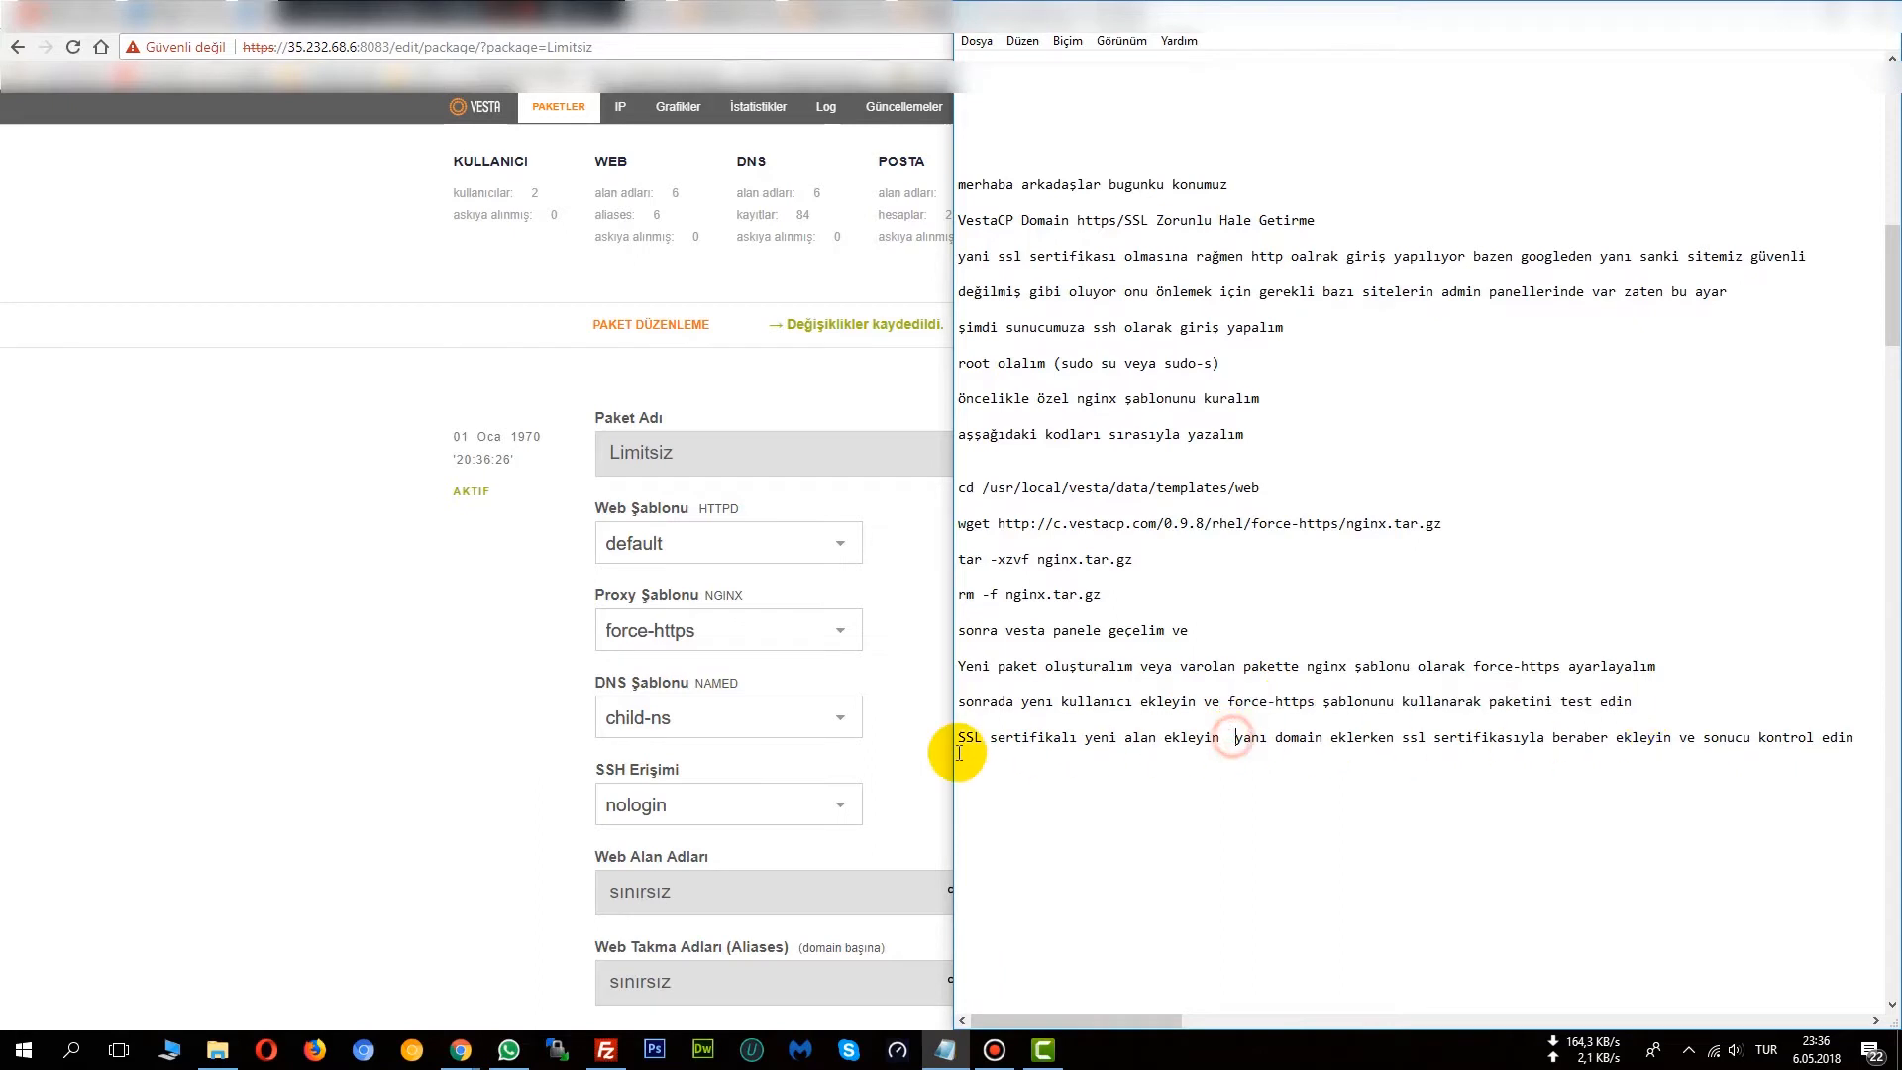
{"action": "left_click_drag", "start_coordinate": [959, 743], "coordinate": [1553, 753]}
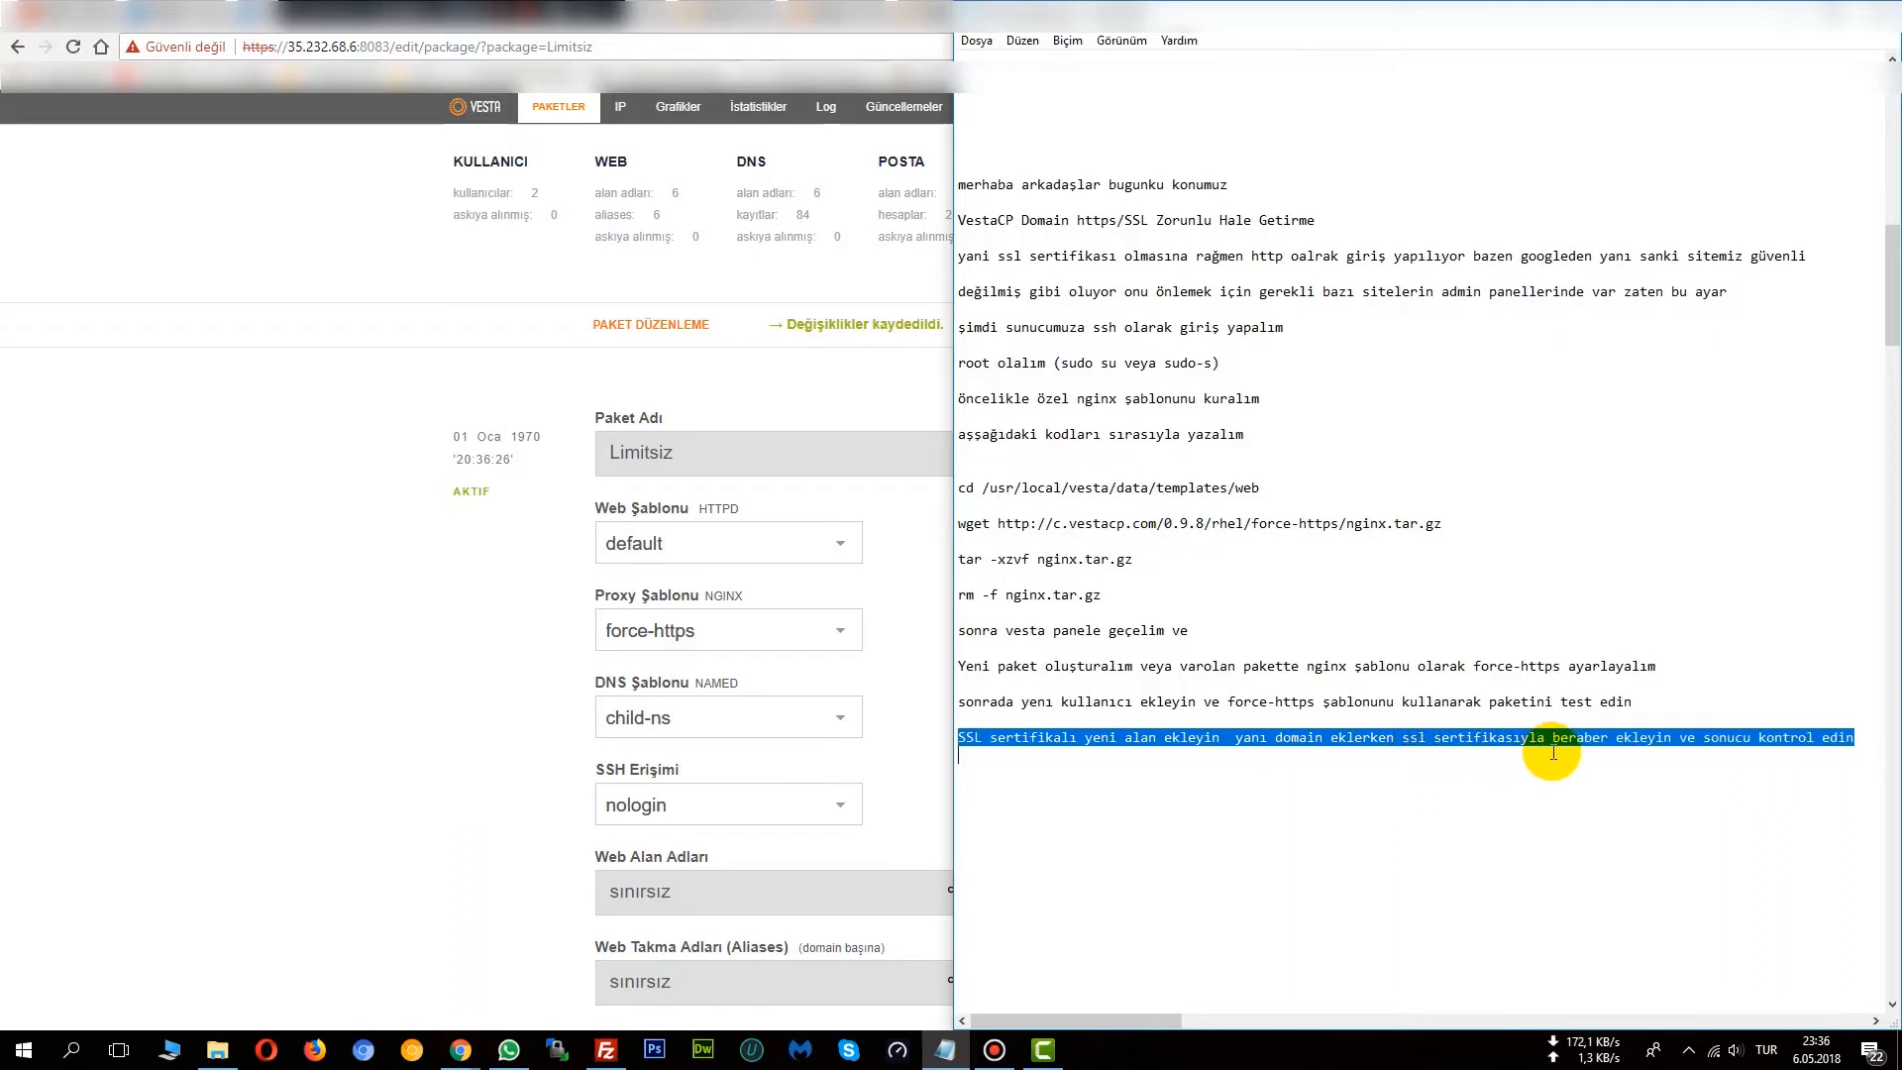
{"action": "left_click", "coordinate": [1002, 793]}
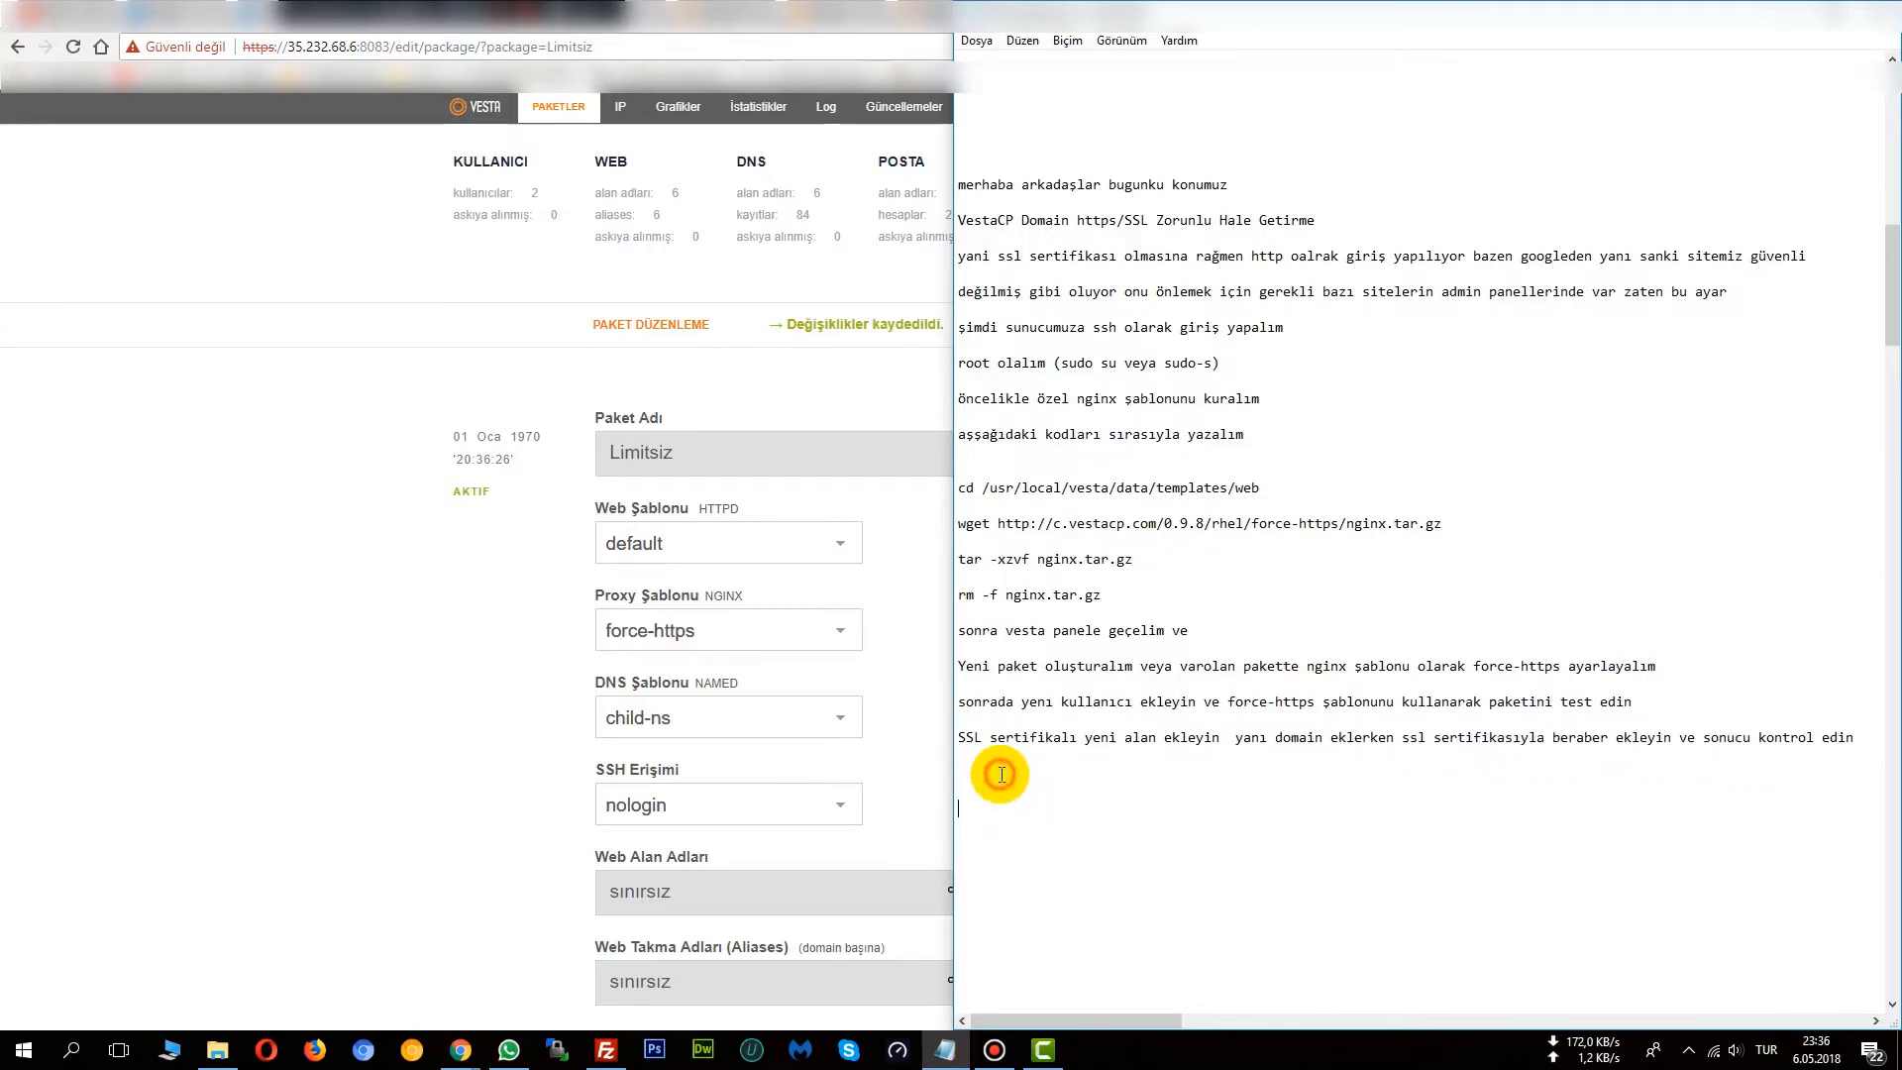
Step: Return to the Vesta panel, open the user list and log in as the deneme user, accepting the welcome dialog
{"action": "left_click", "coordinate": [469, 113]}
{"action": "left_click", "coordinate": [486, 164]}
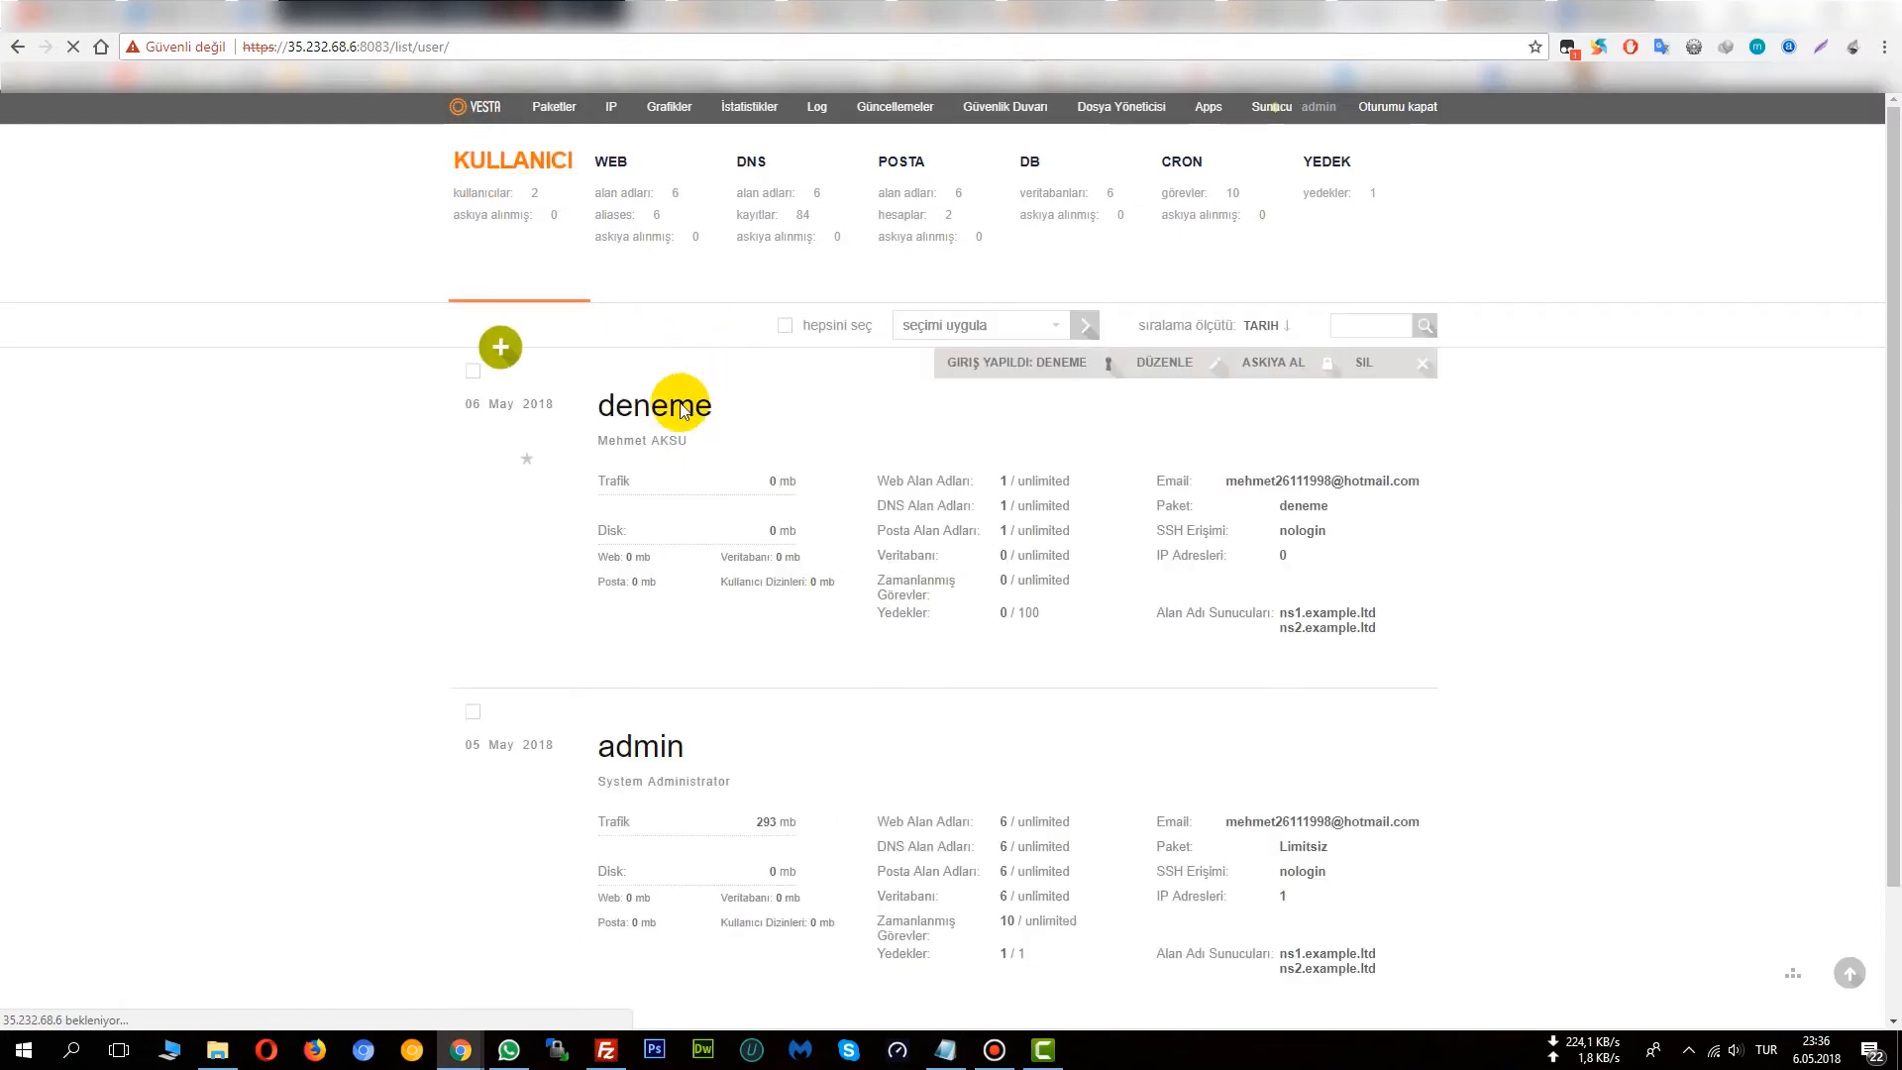
{"action": "double_click", "coordinate": [626, 395]}
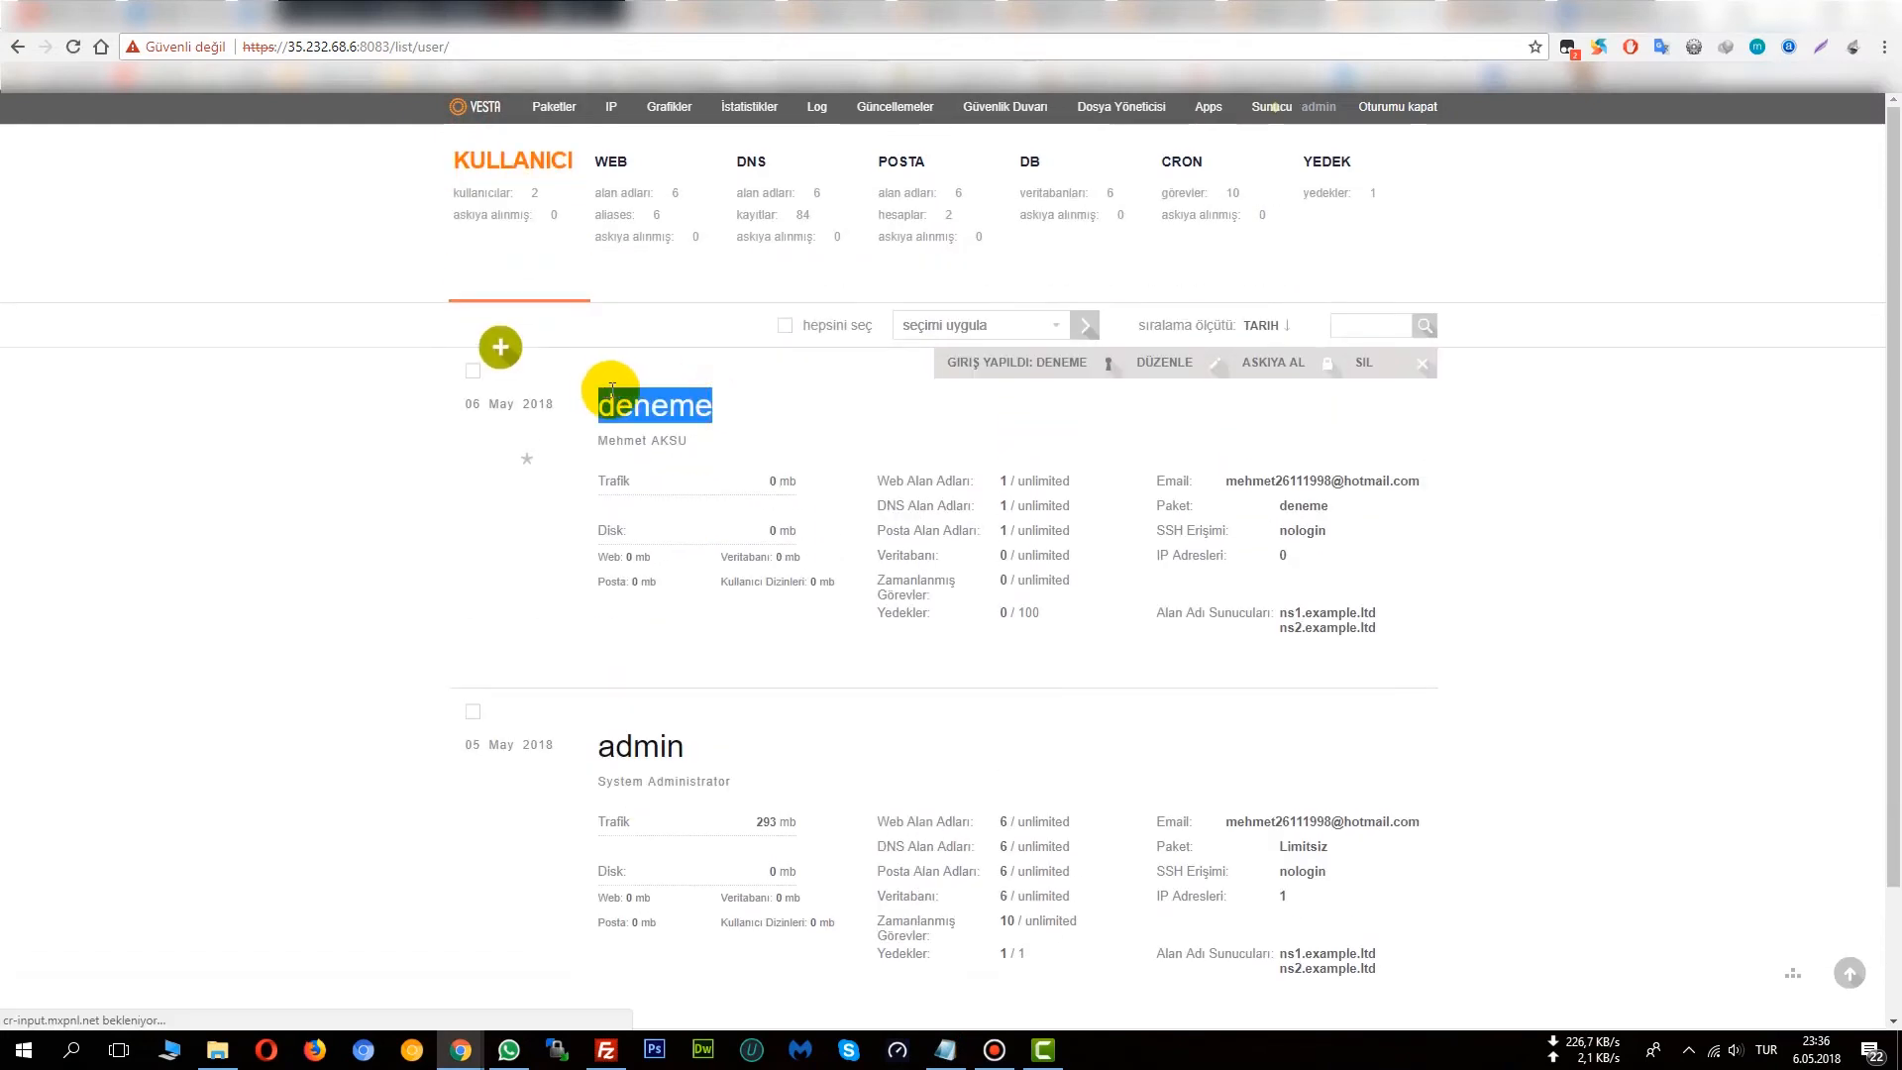
{"action": "left_click", "coordinate": [990, 367]}
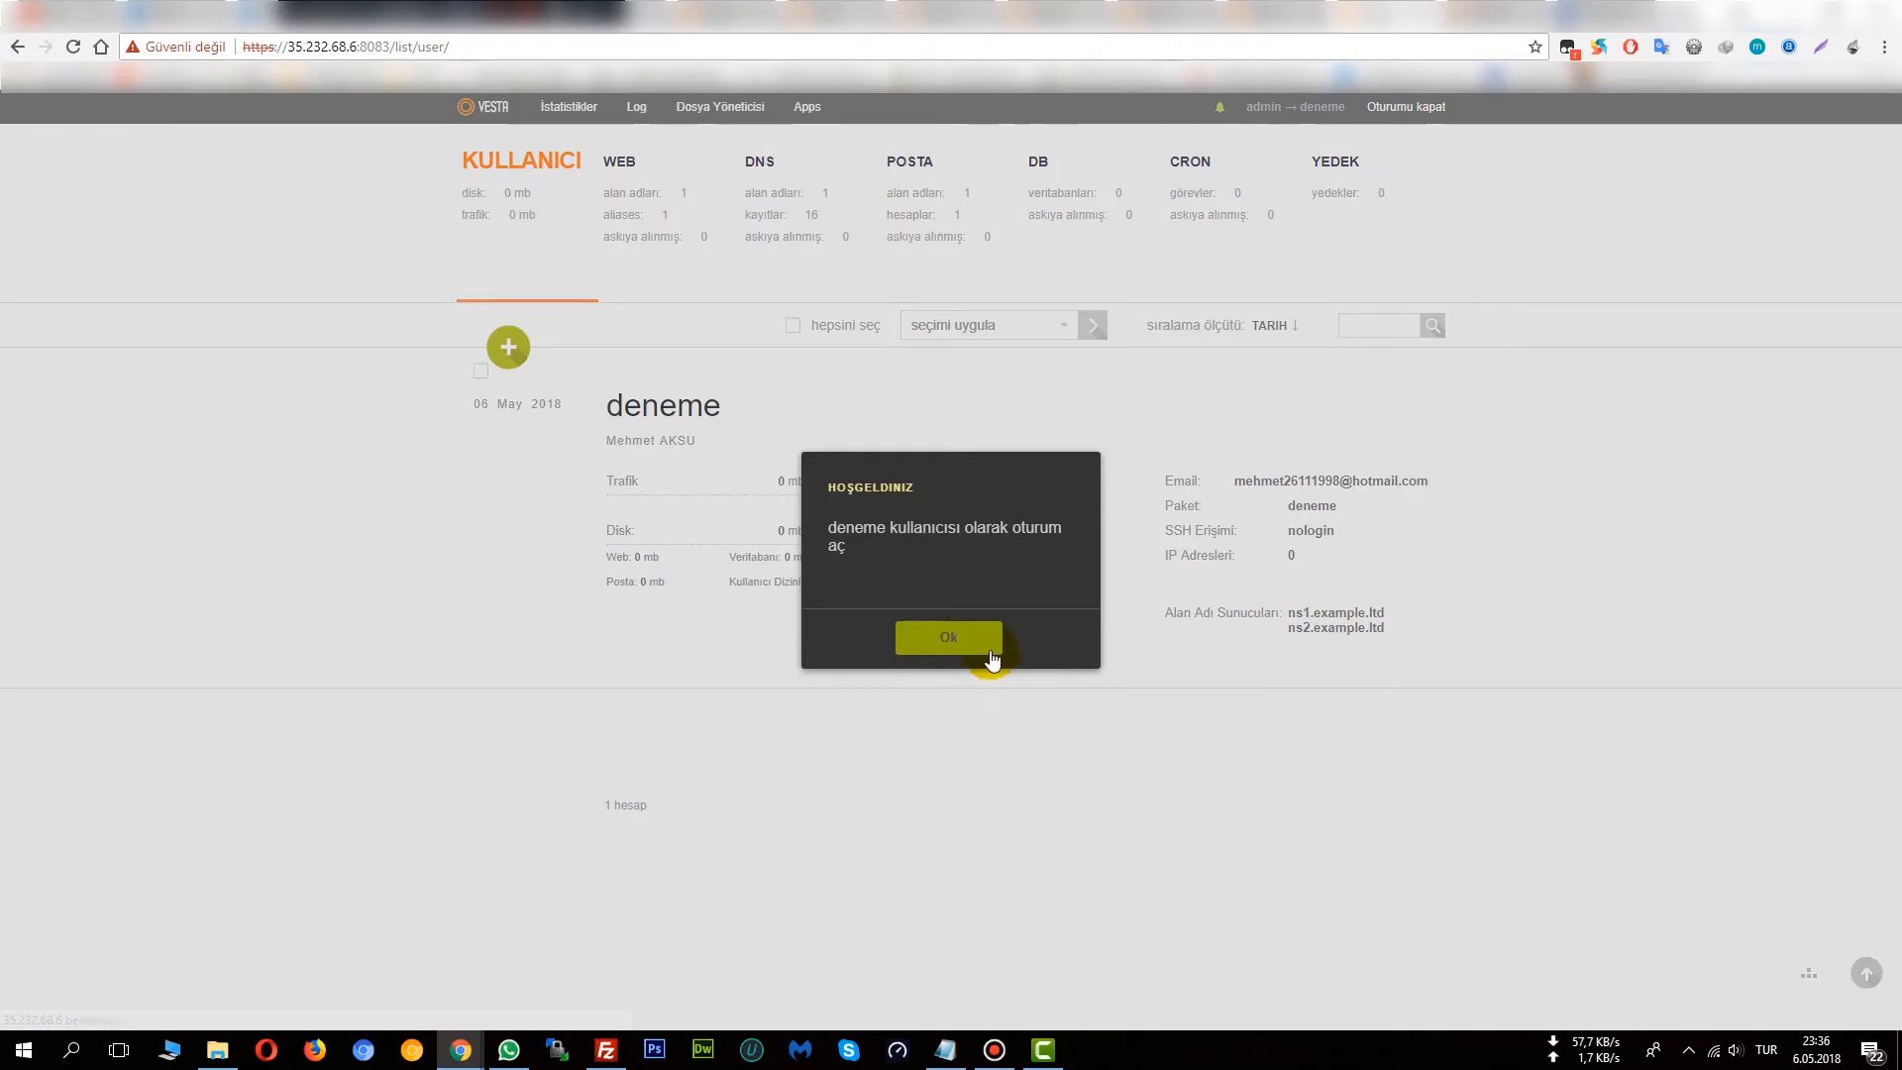
{"action": "left_click", "coordinate": [971, 646]}
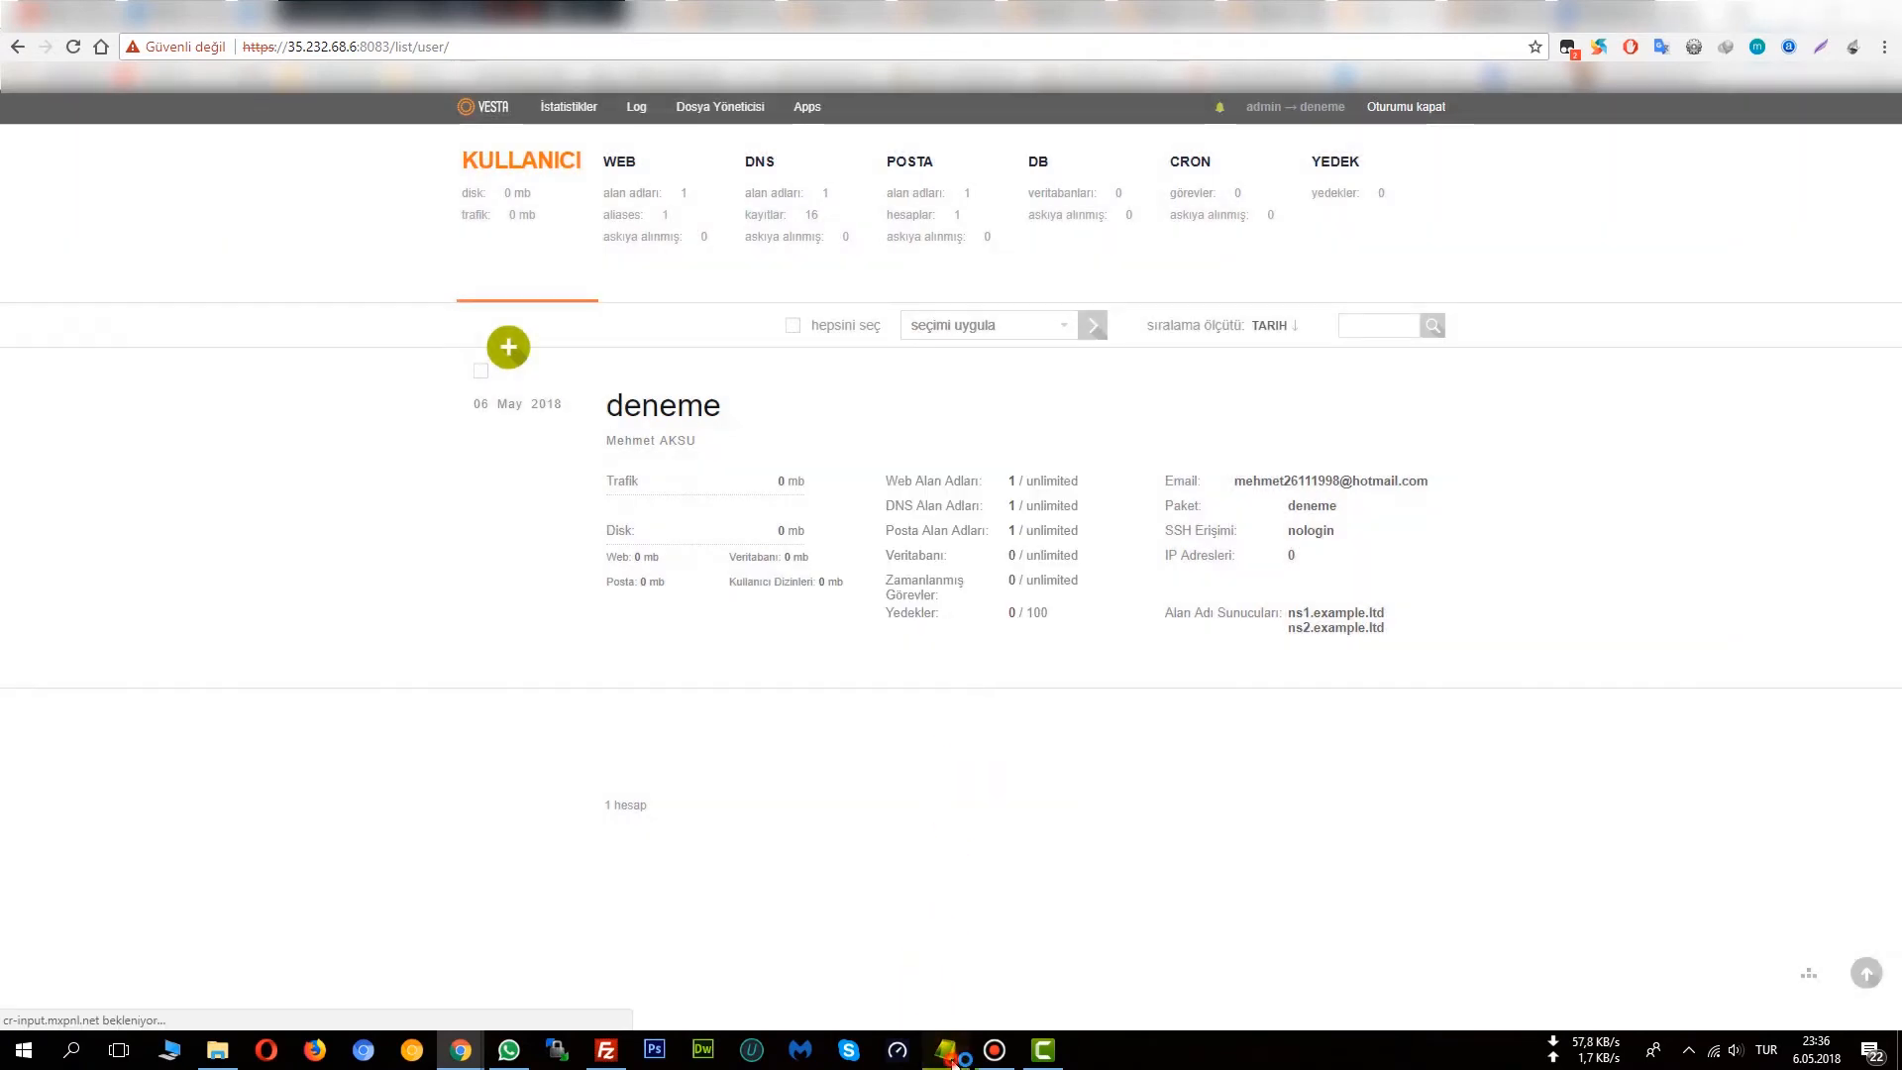
Step: Switch to the notes and add the line "ben açtım bır kullanıcı sizde bu şekilde ekleyebilirsiniz"
{"action": "left_click", "coordinate": [946, 1050]}
{"action": "type", "text": "ben a"}
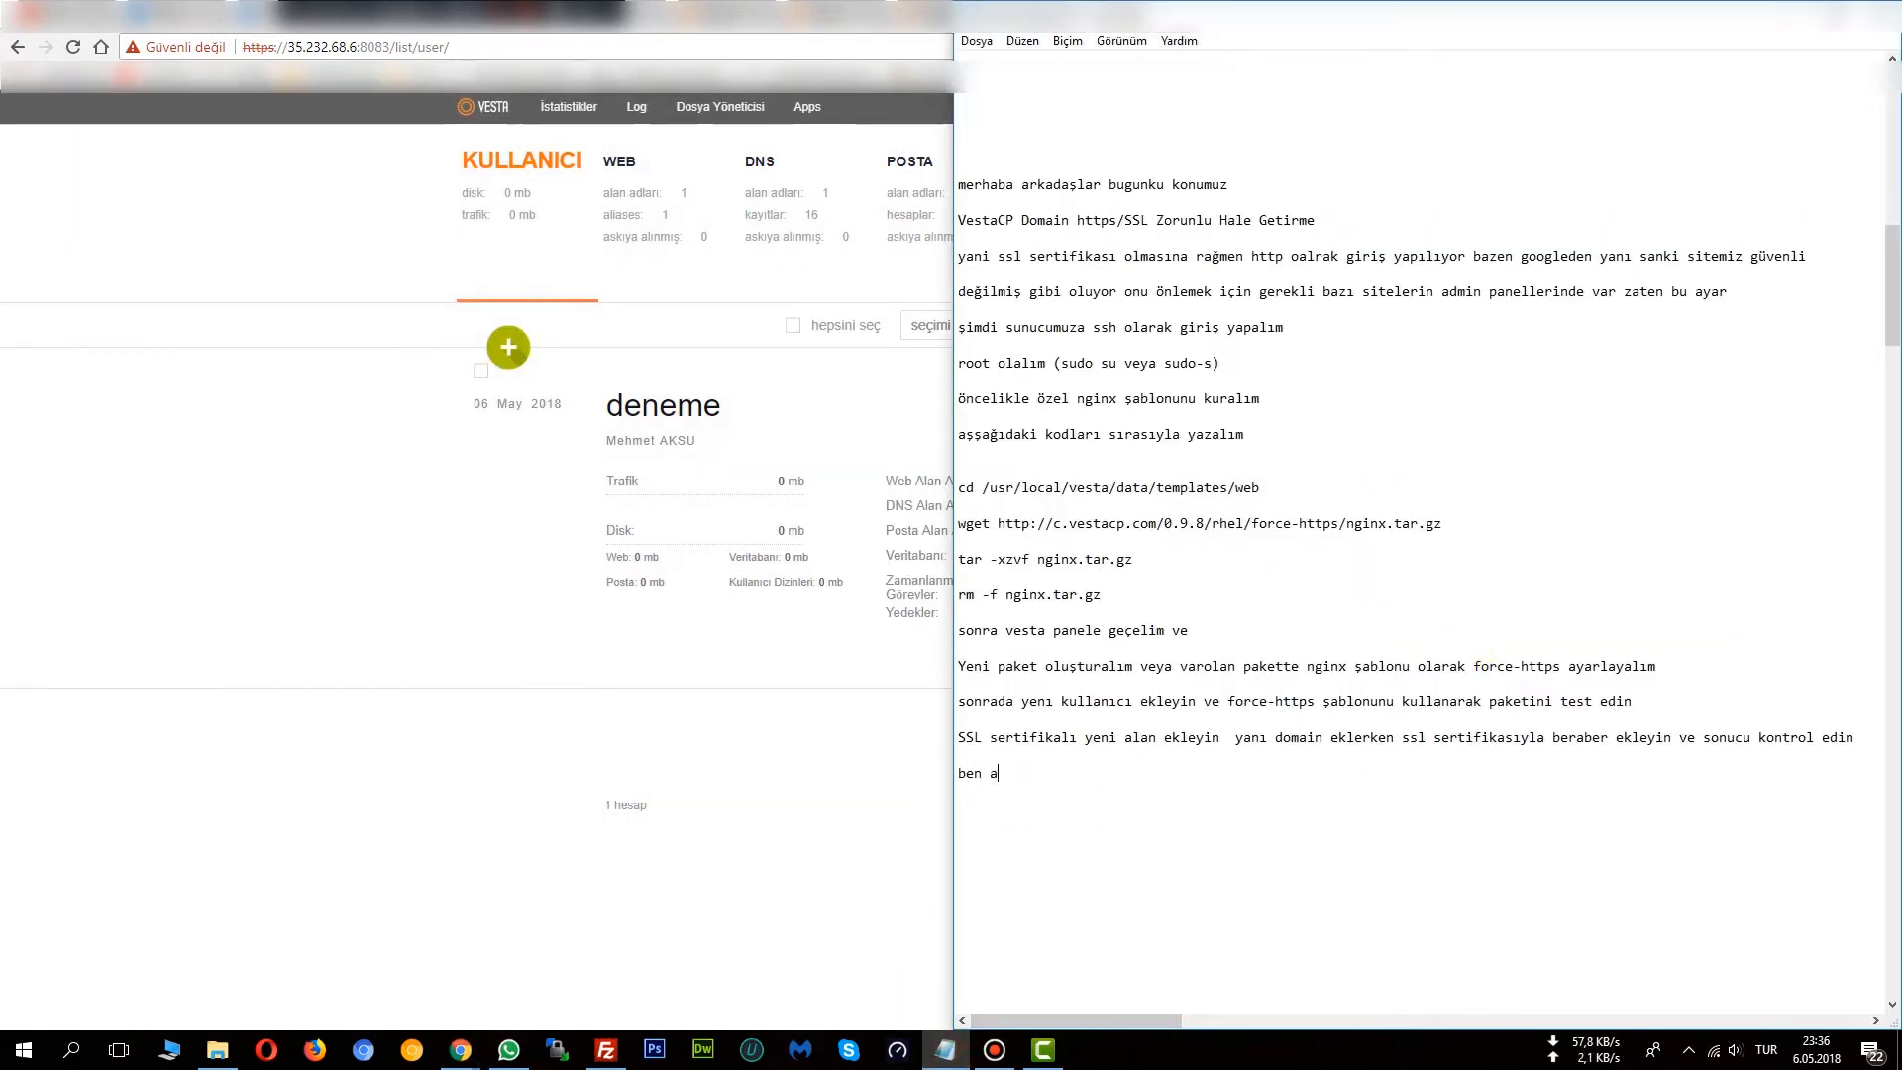
{"action": "type", "text": "çtım bır kullanıcı sizde bu şekil"}
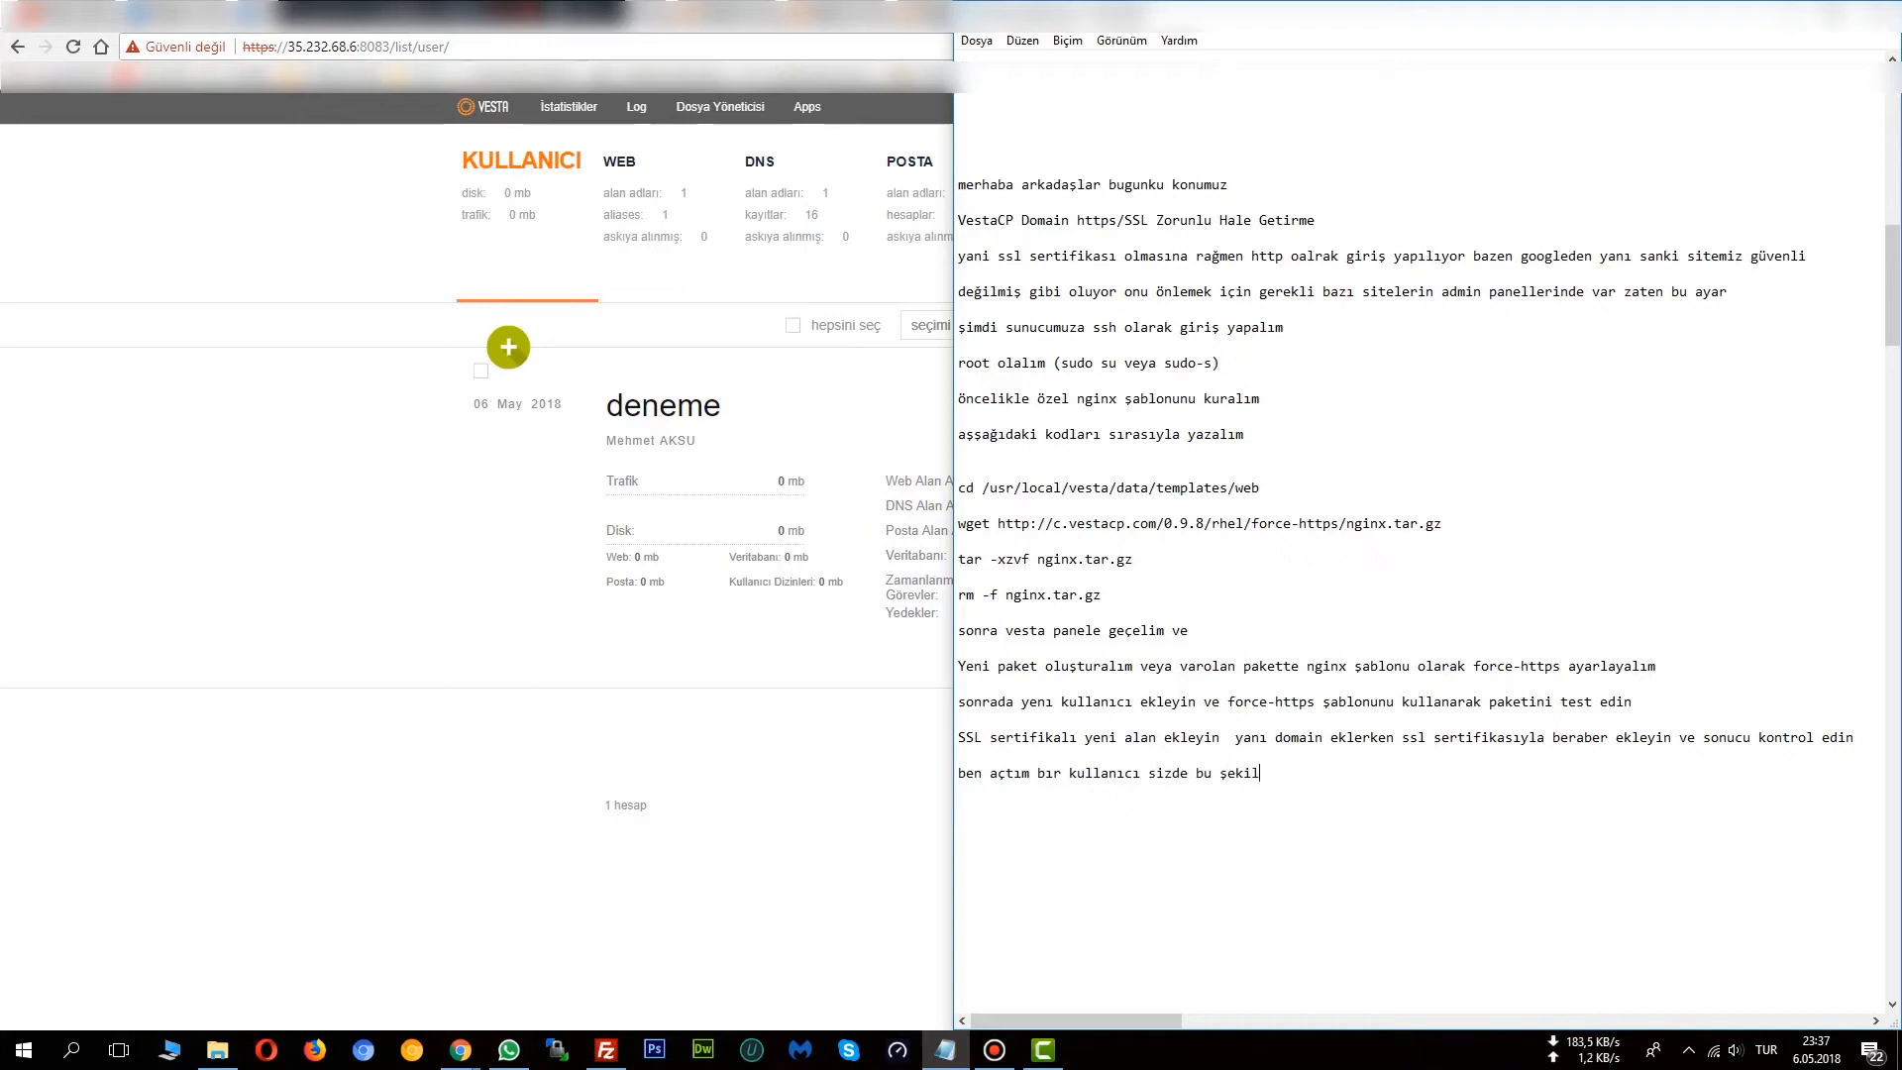
{"action": "type", "text": "eyebilirsi"}
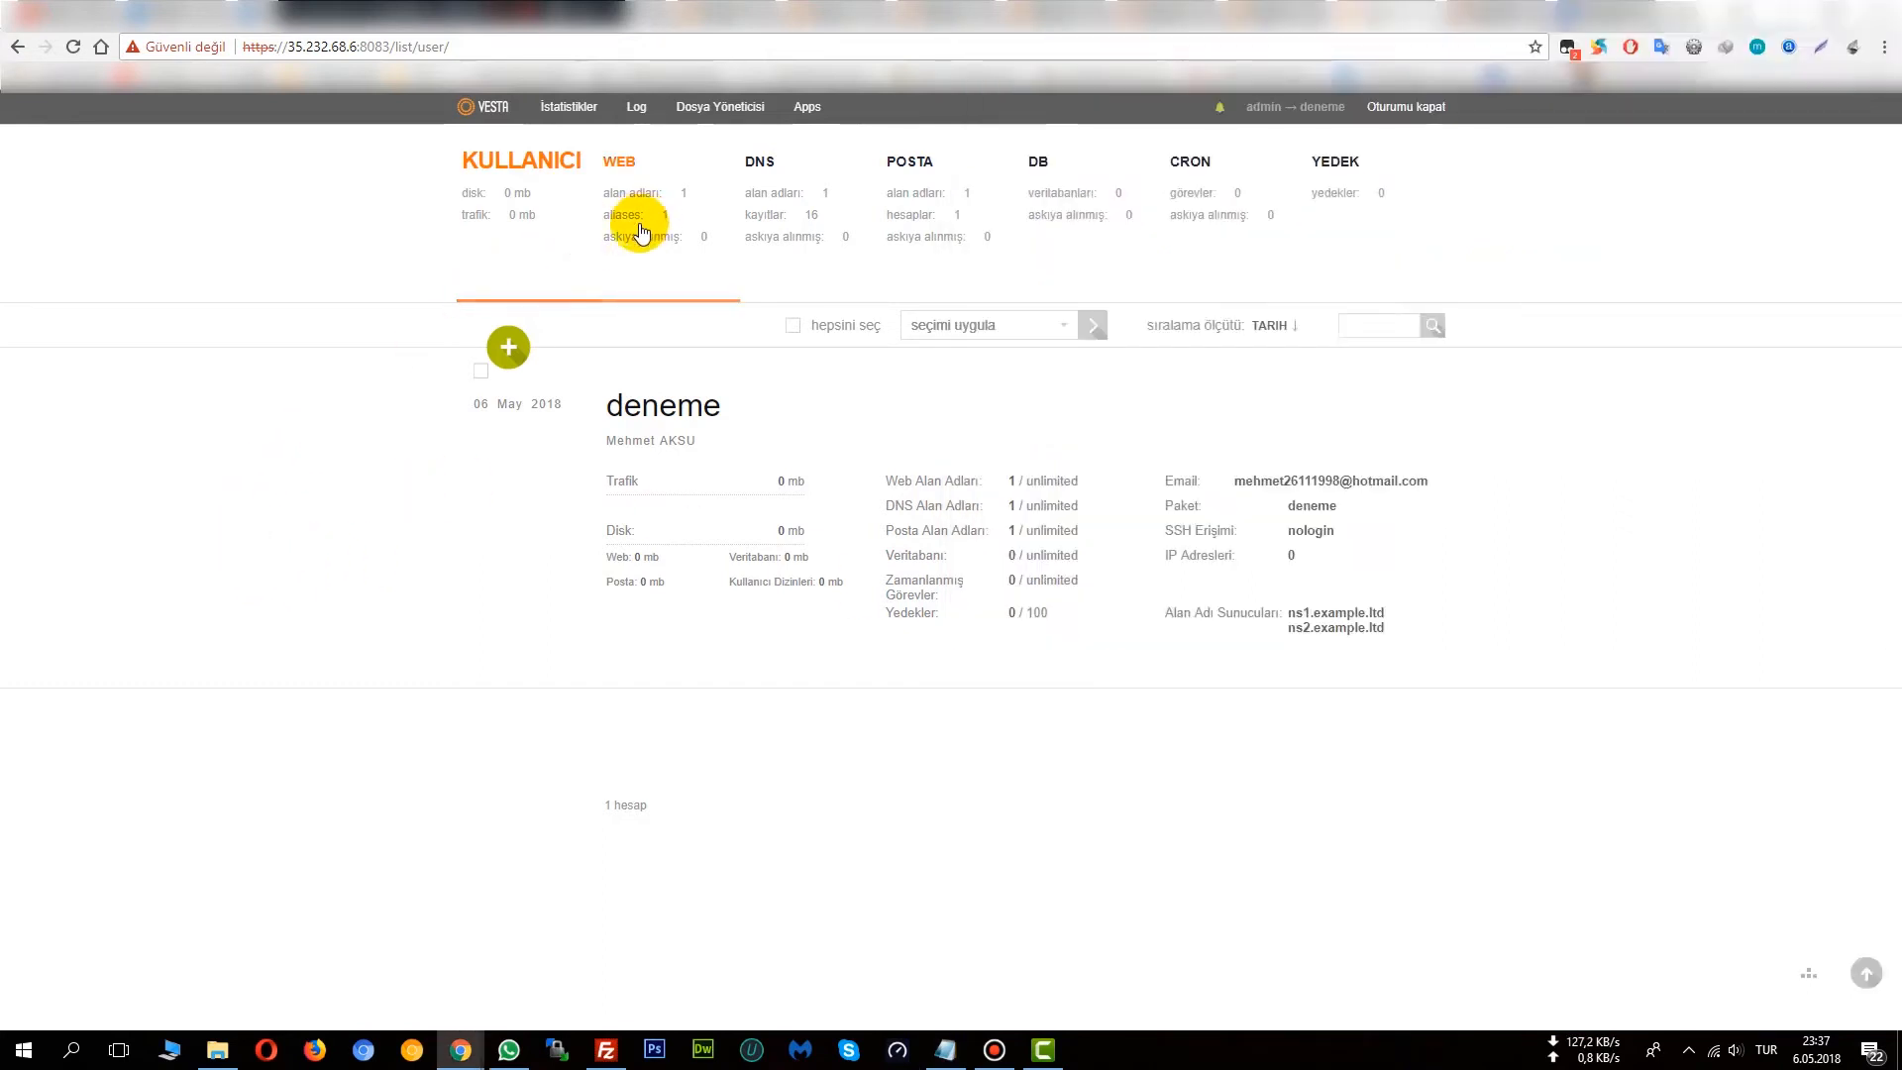
{"action": "left_click", "coordinate": [535, 176]}
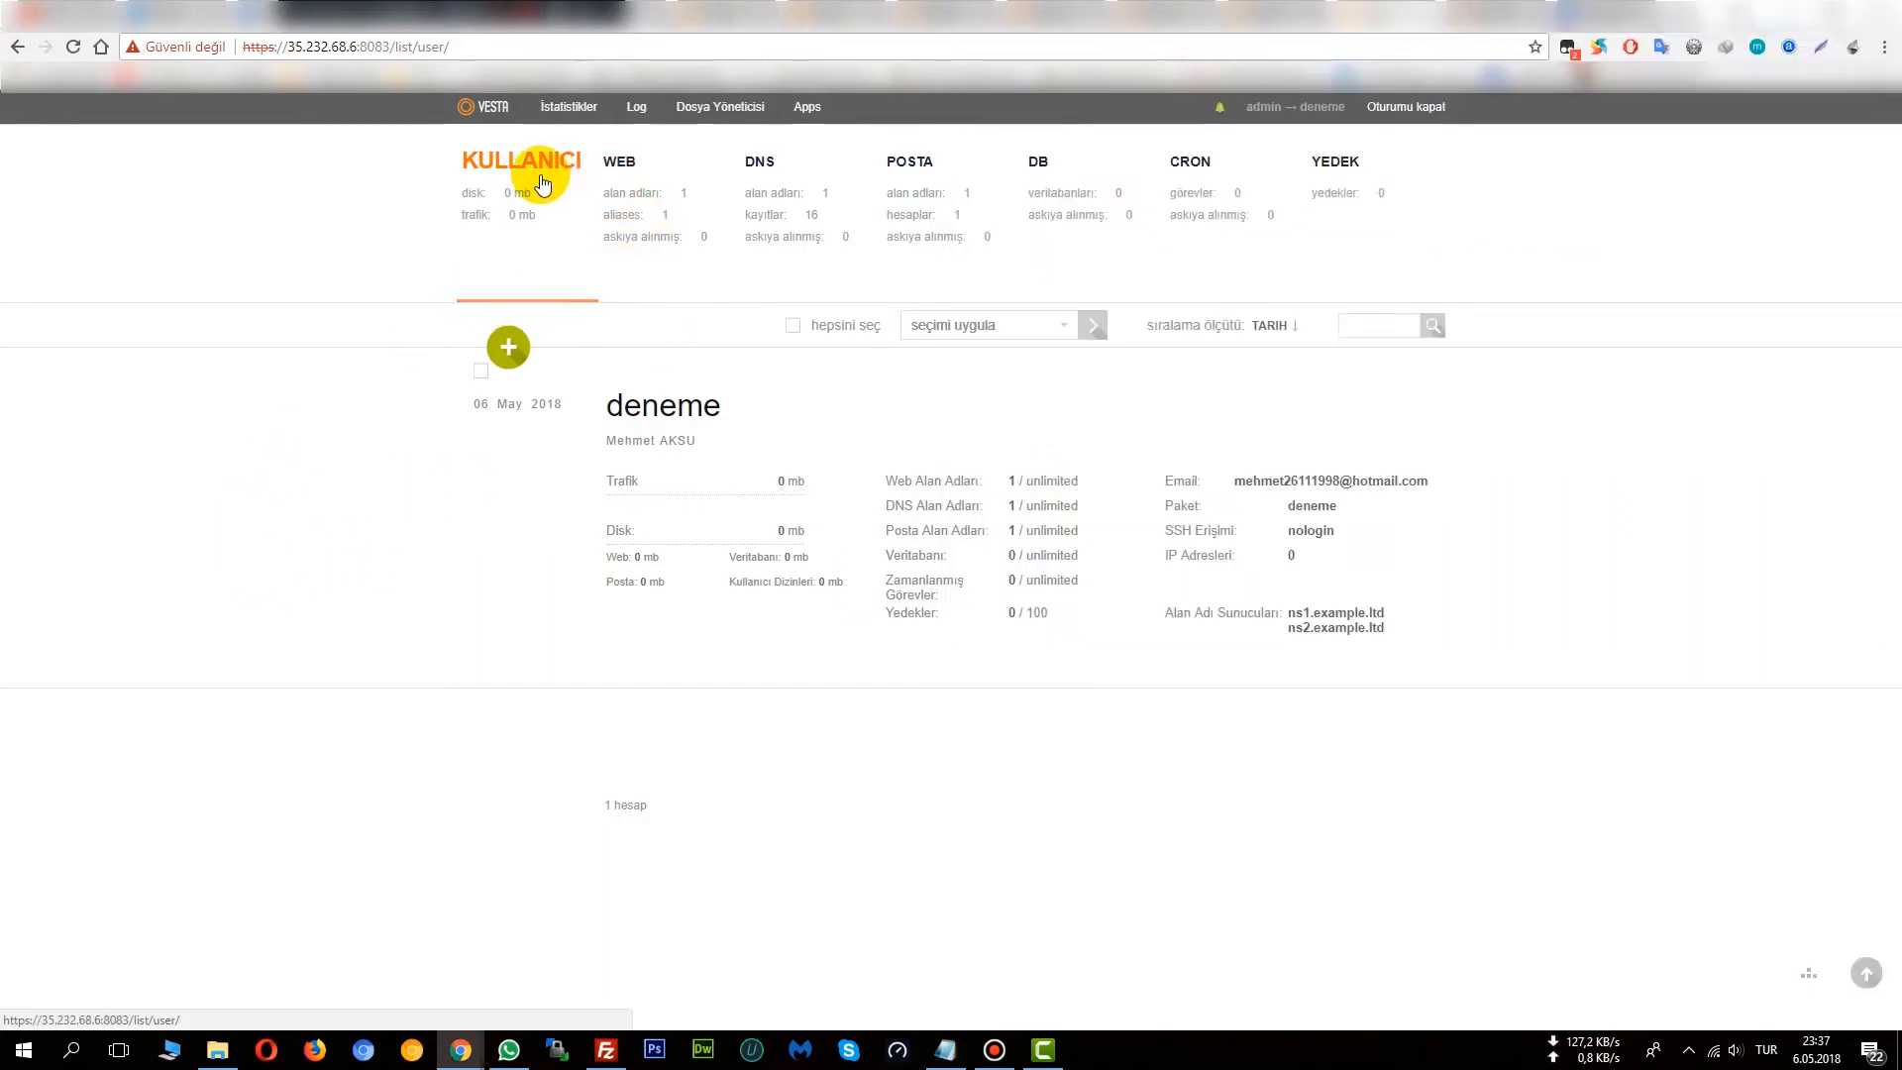
{"action": "left_click", "coordinate": [508, 344]}
{"action": "left_click", "coordinate": [641, 459]}
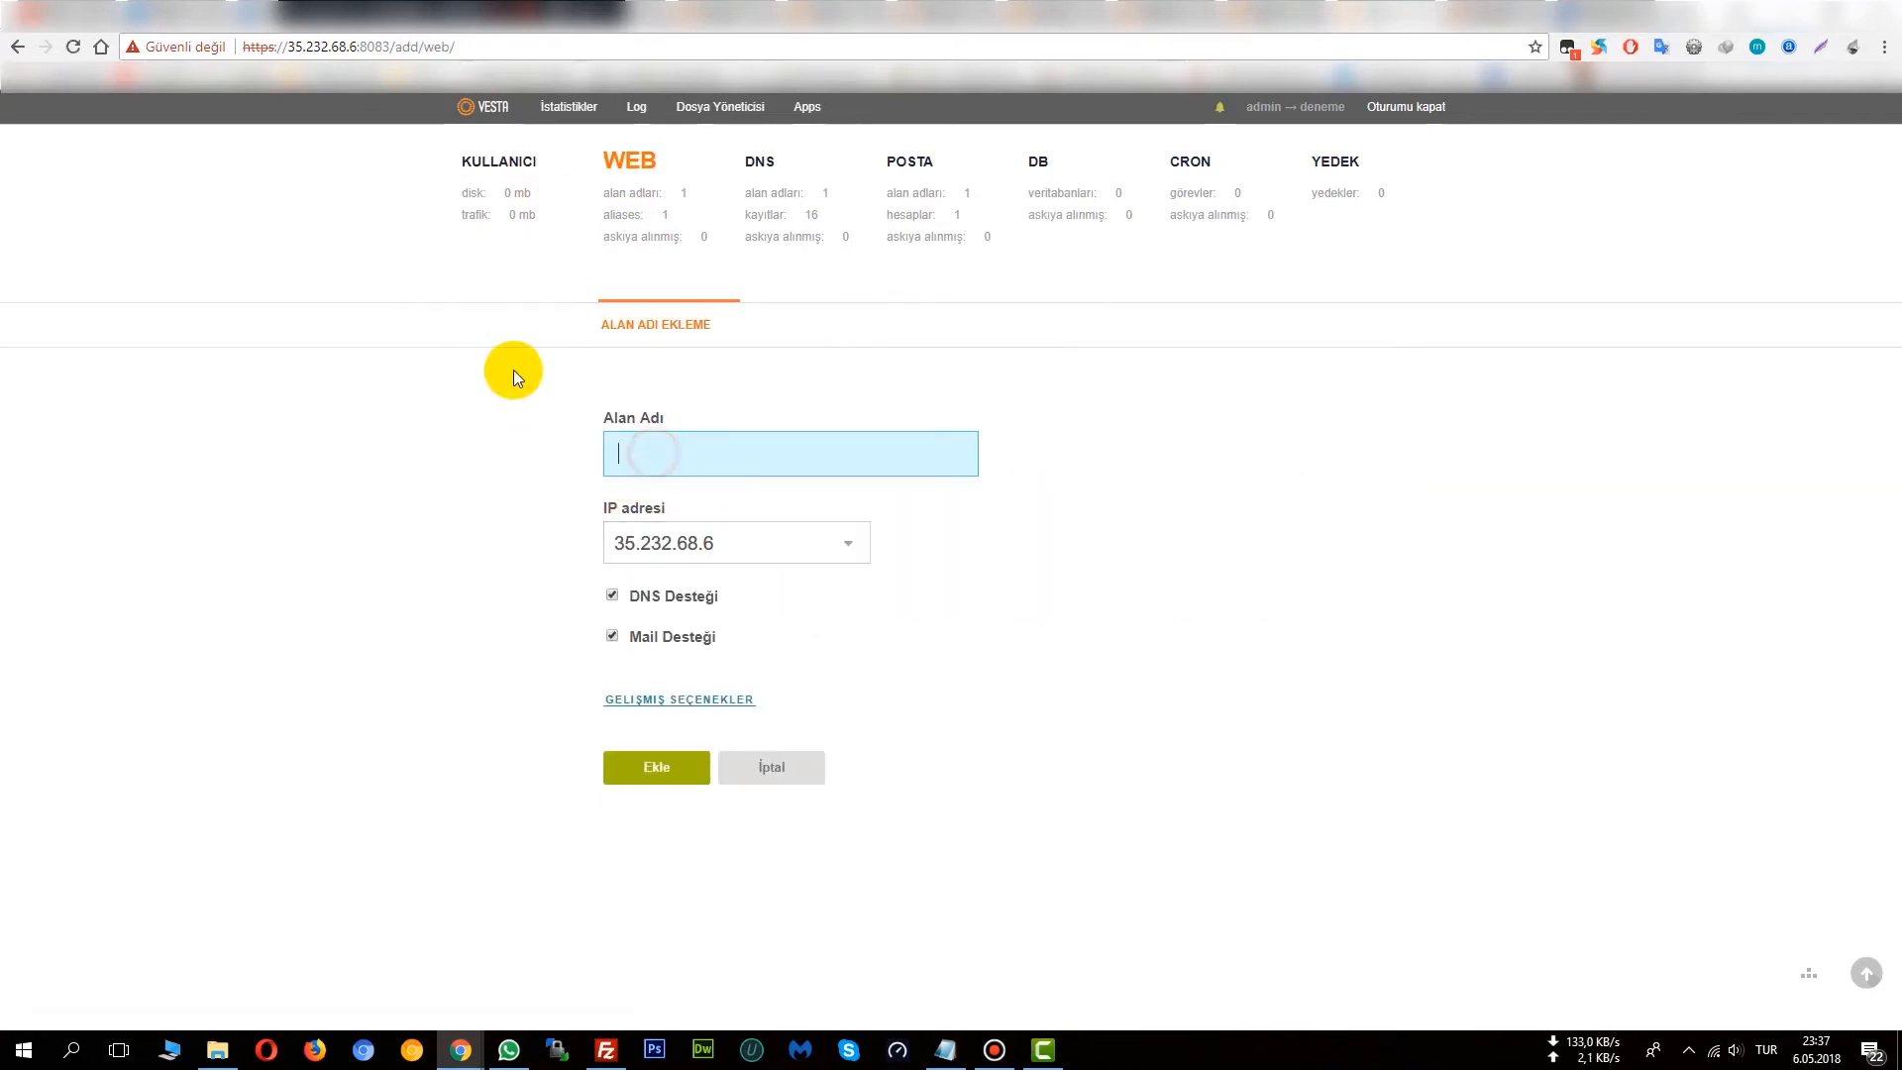
{"action": "left_click", "coordinate": [758, 771]}
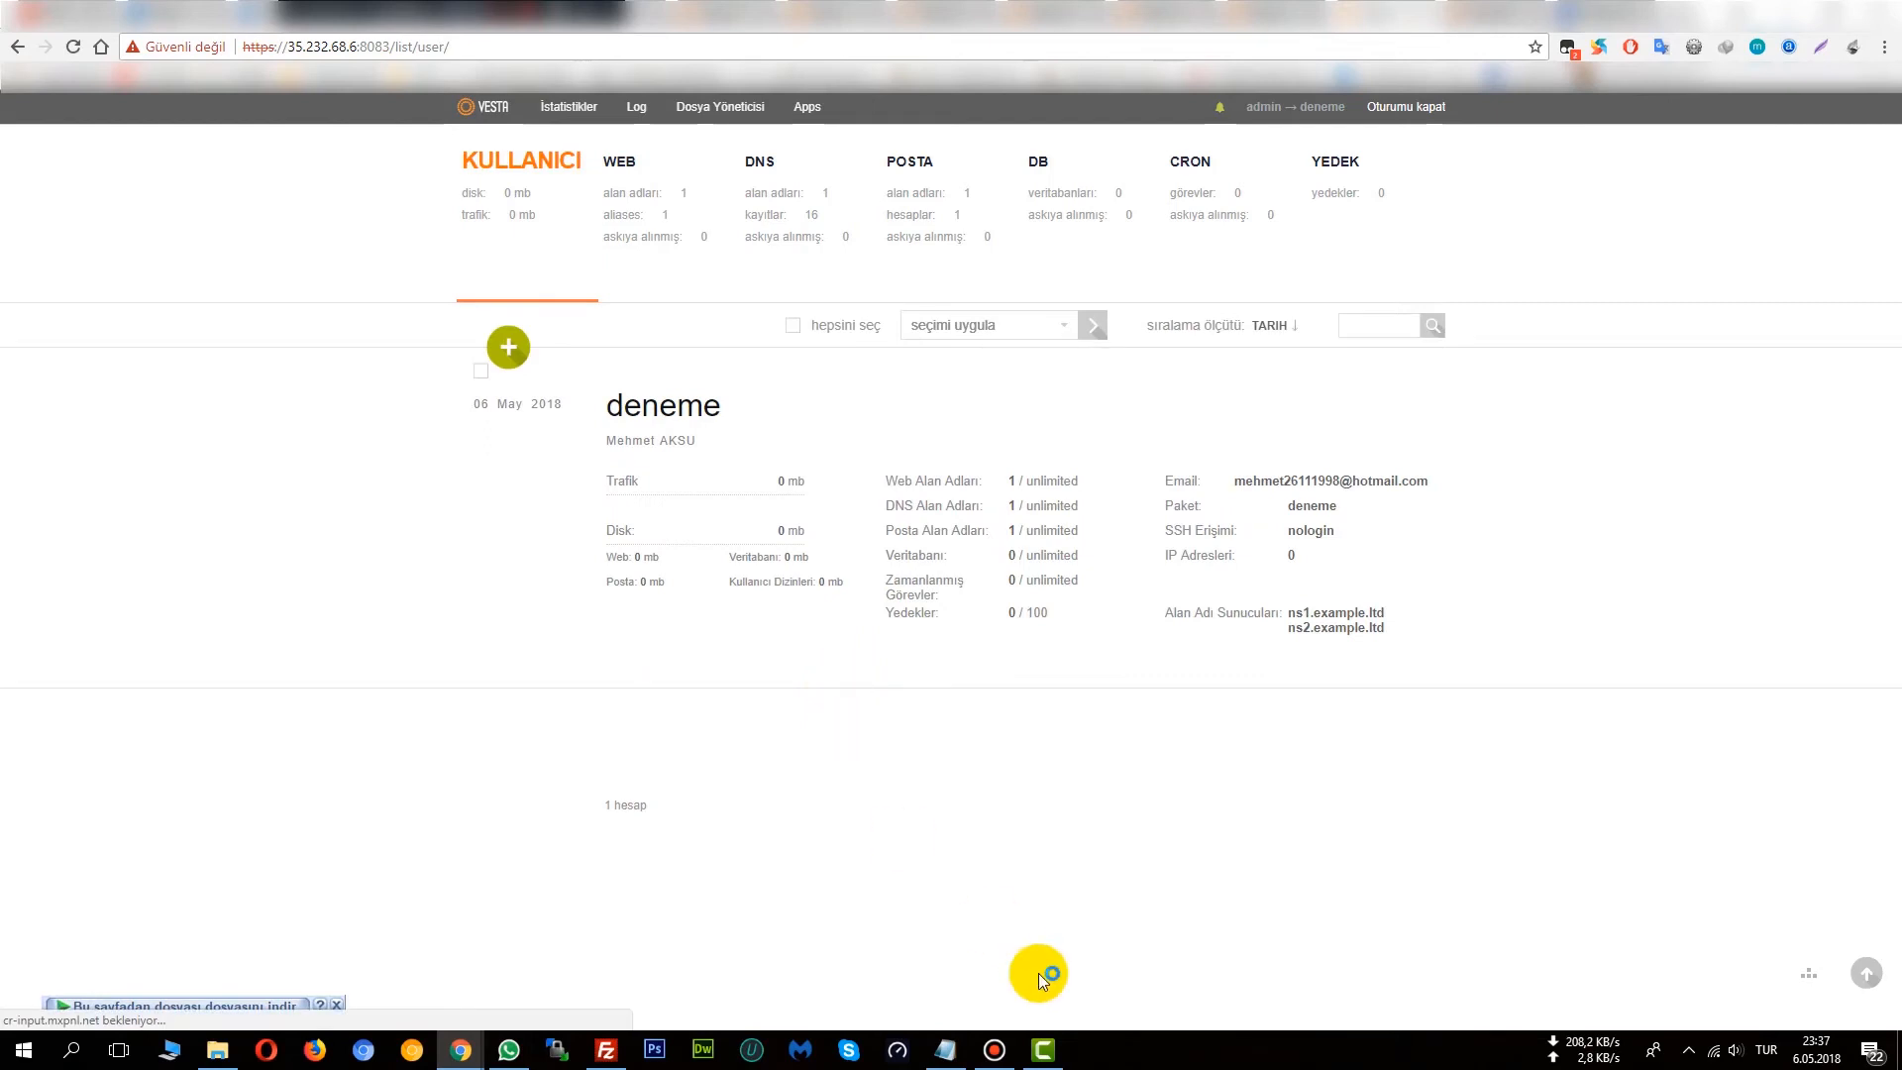
Step: Add the line "evet şimdi de domain ekleyelım" to the end of the notes
{"action": "left_click", "coordinate": [944, 1052]}
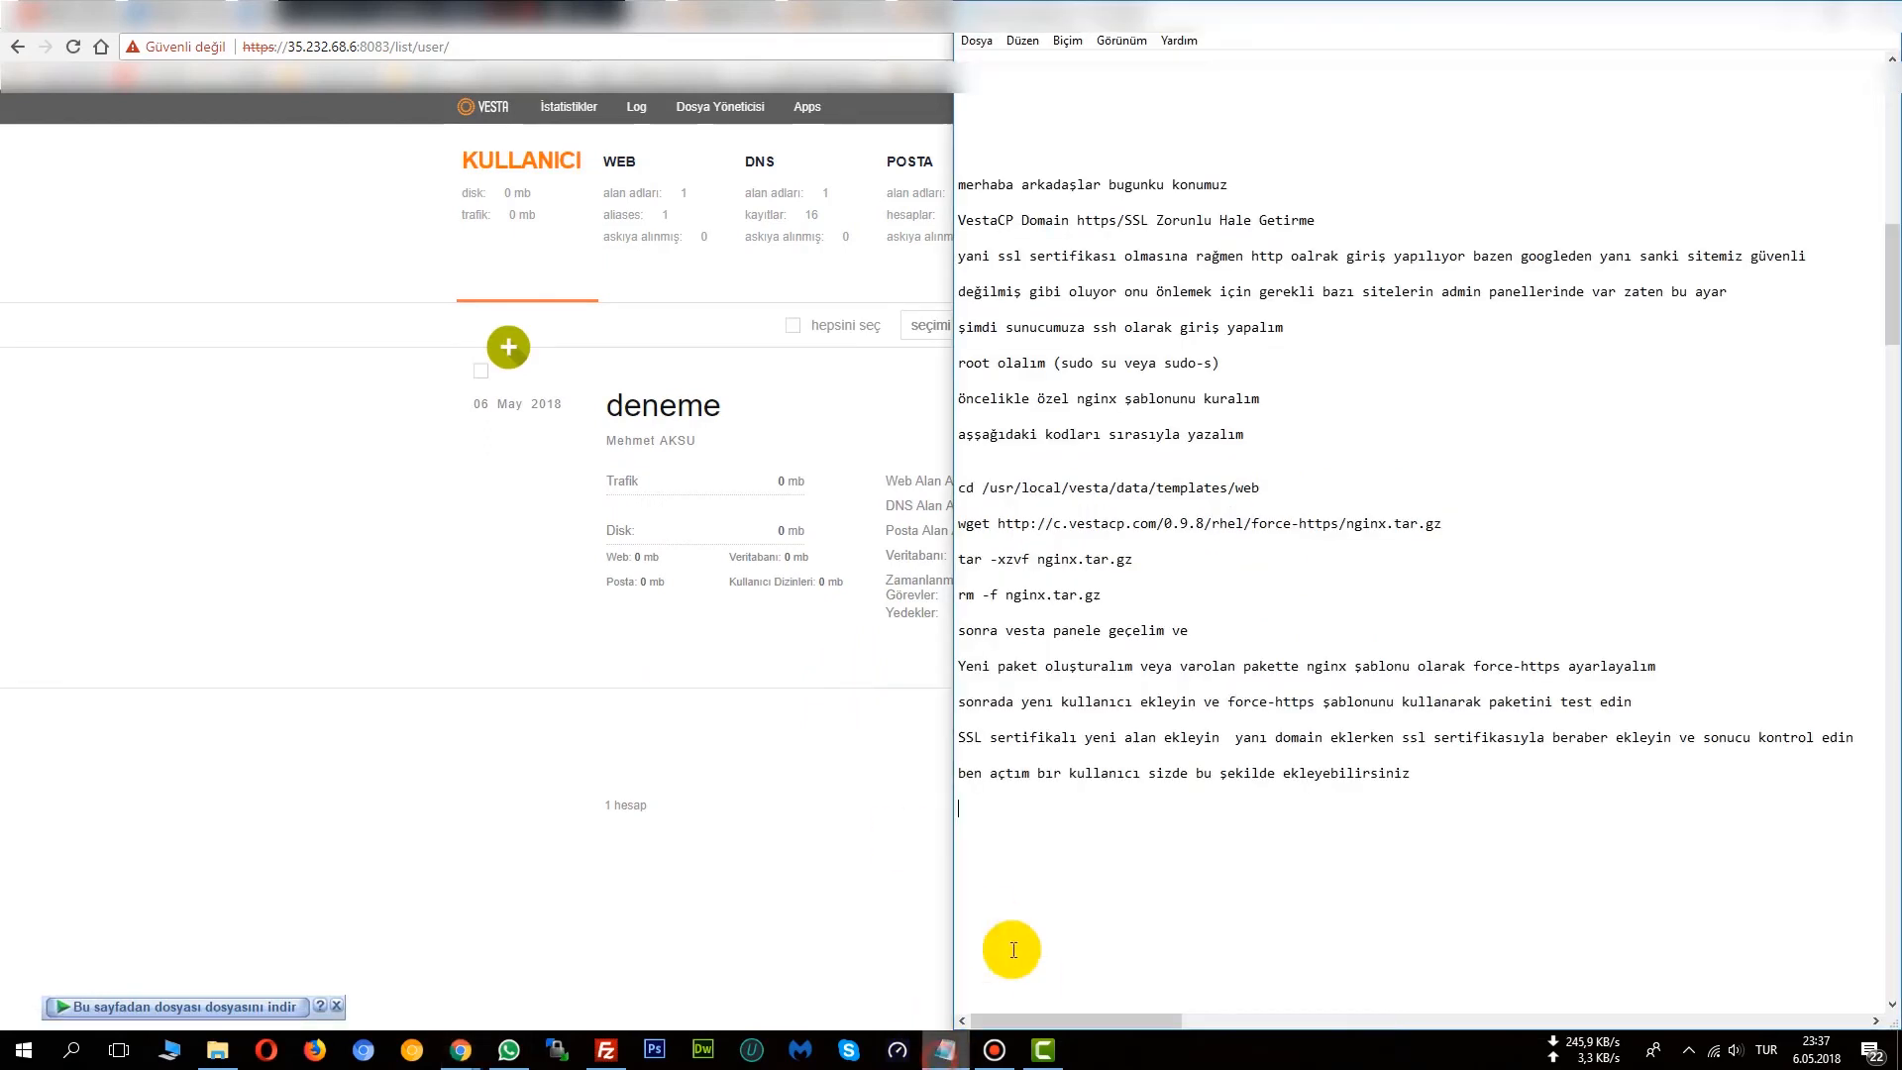
{"action": "left_click", "coordinate": [1040, 809]}
{"action": "type", "text": "evet şimd"}
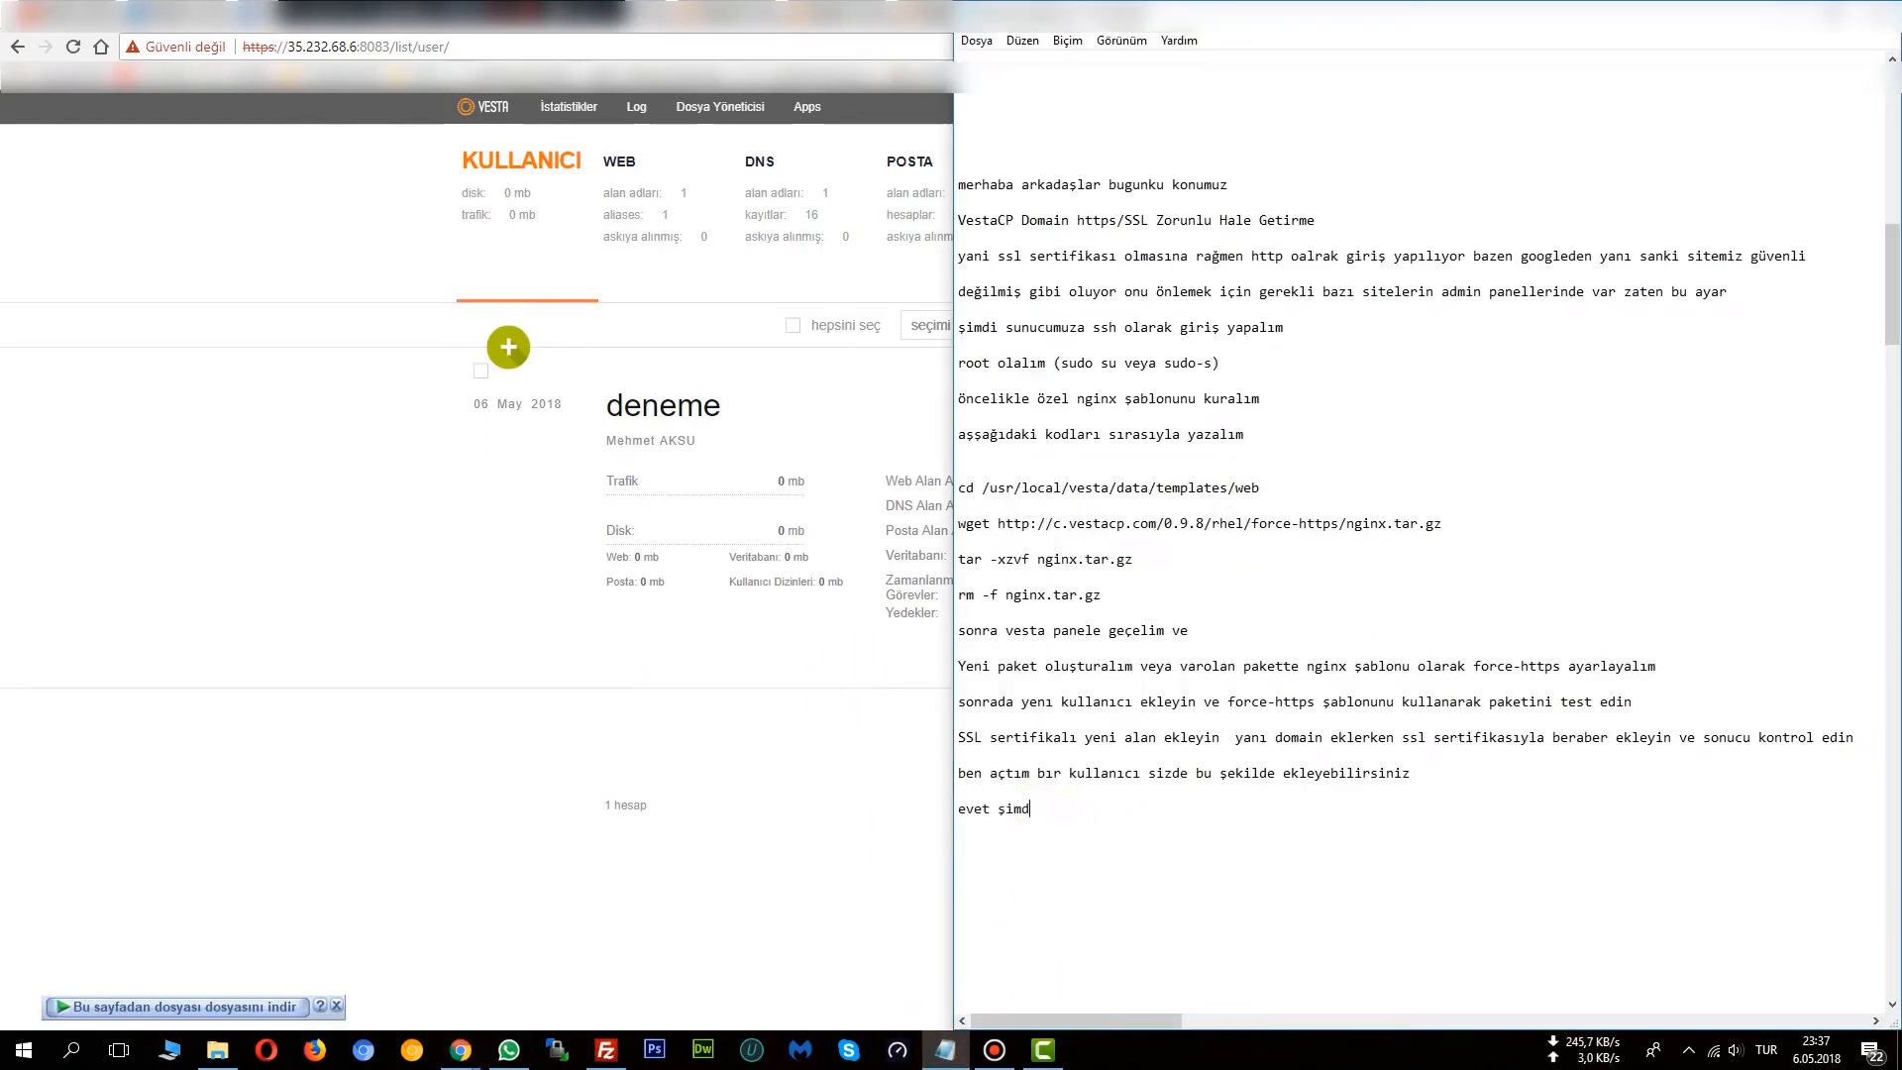
{"action": "type", "text": "i de domain ekleyelım"}
Step: Open the deneme user's web domains in the Vesta panel and start adding a new domain
{"action": "left_click", "coordinate": [717, 227]}
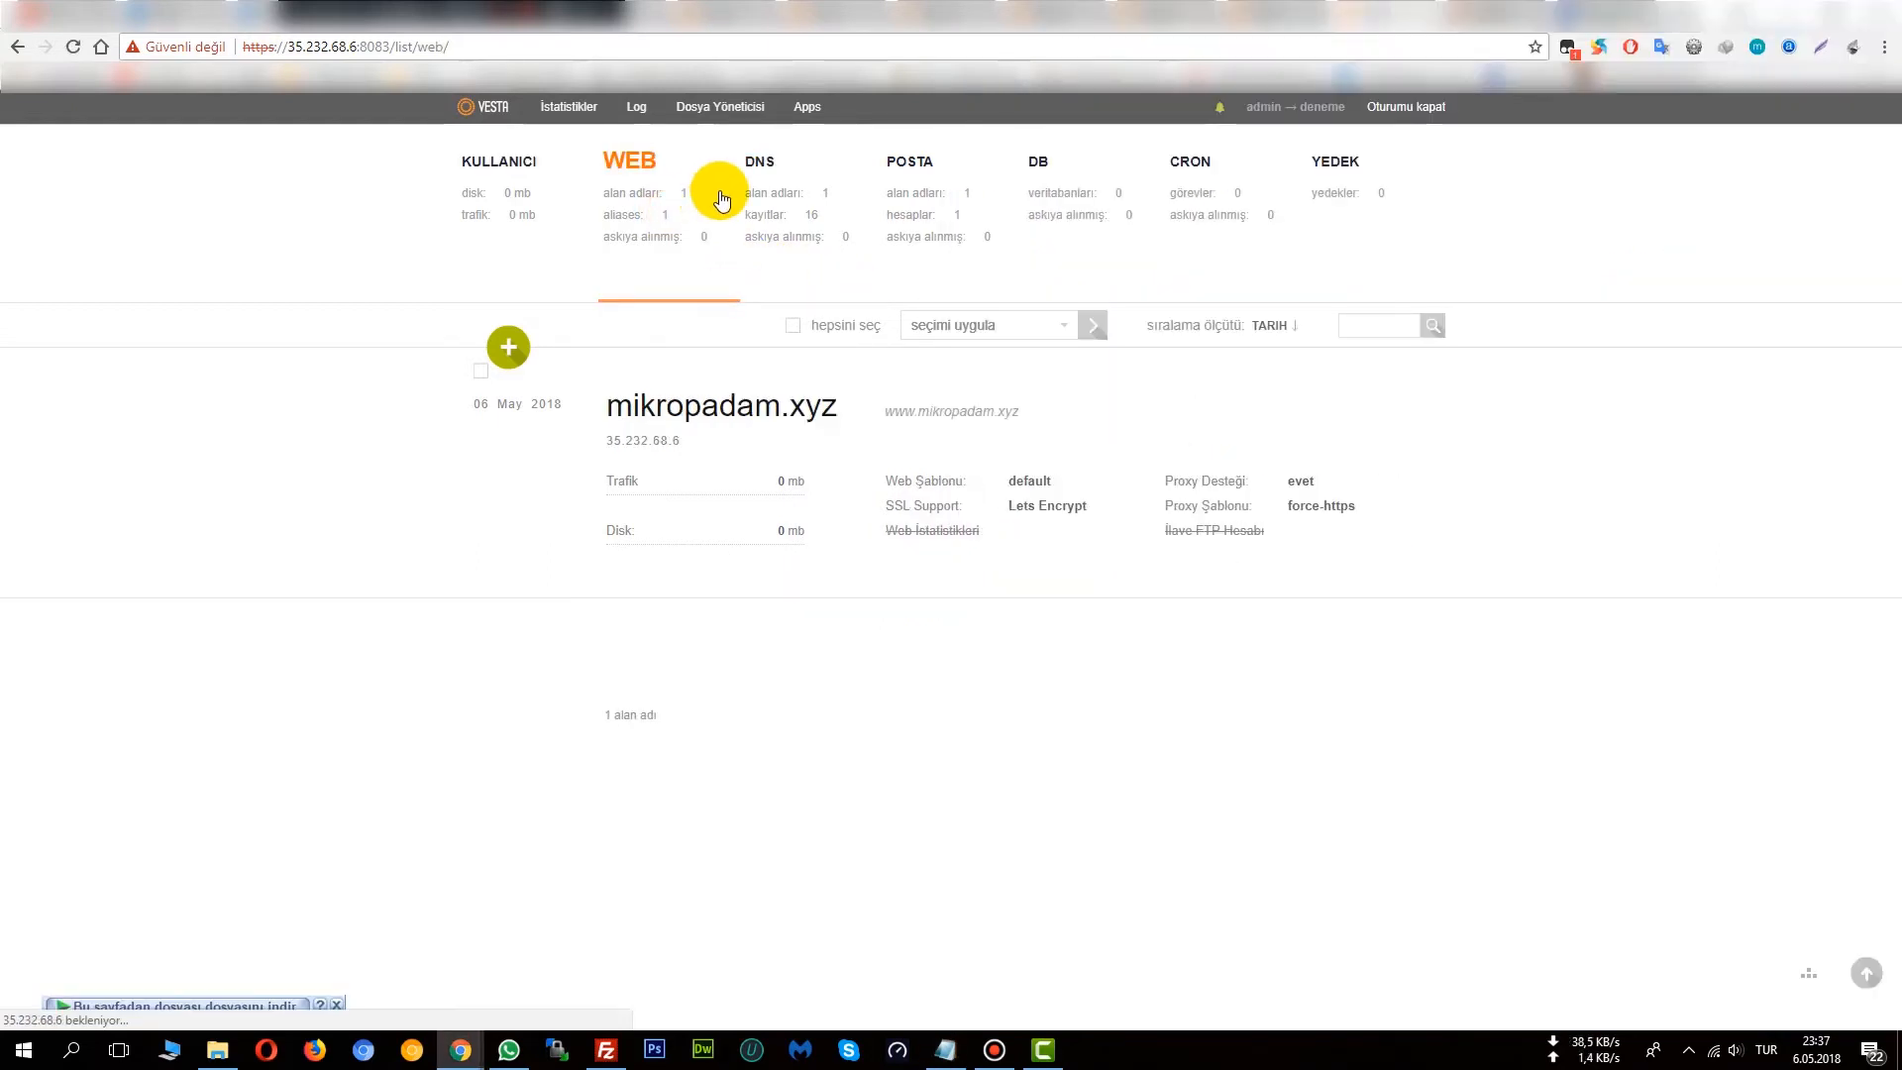
{"action": "left_click", "coordinate": [493, 361]}
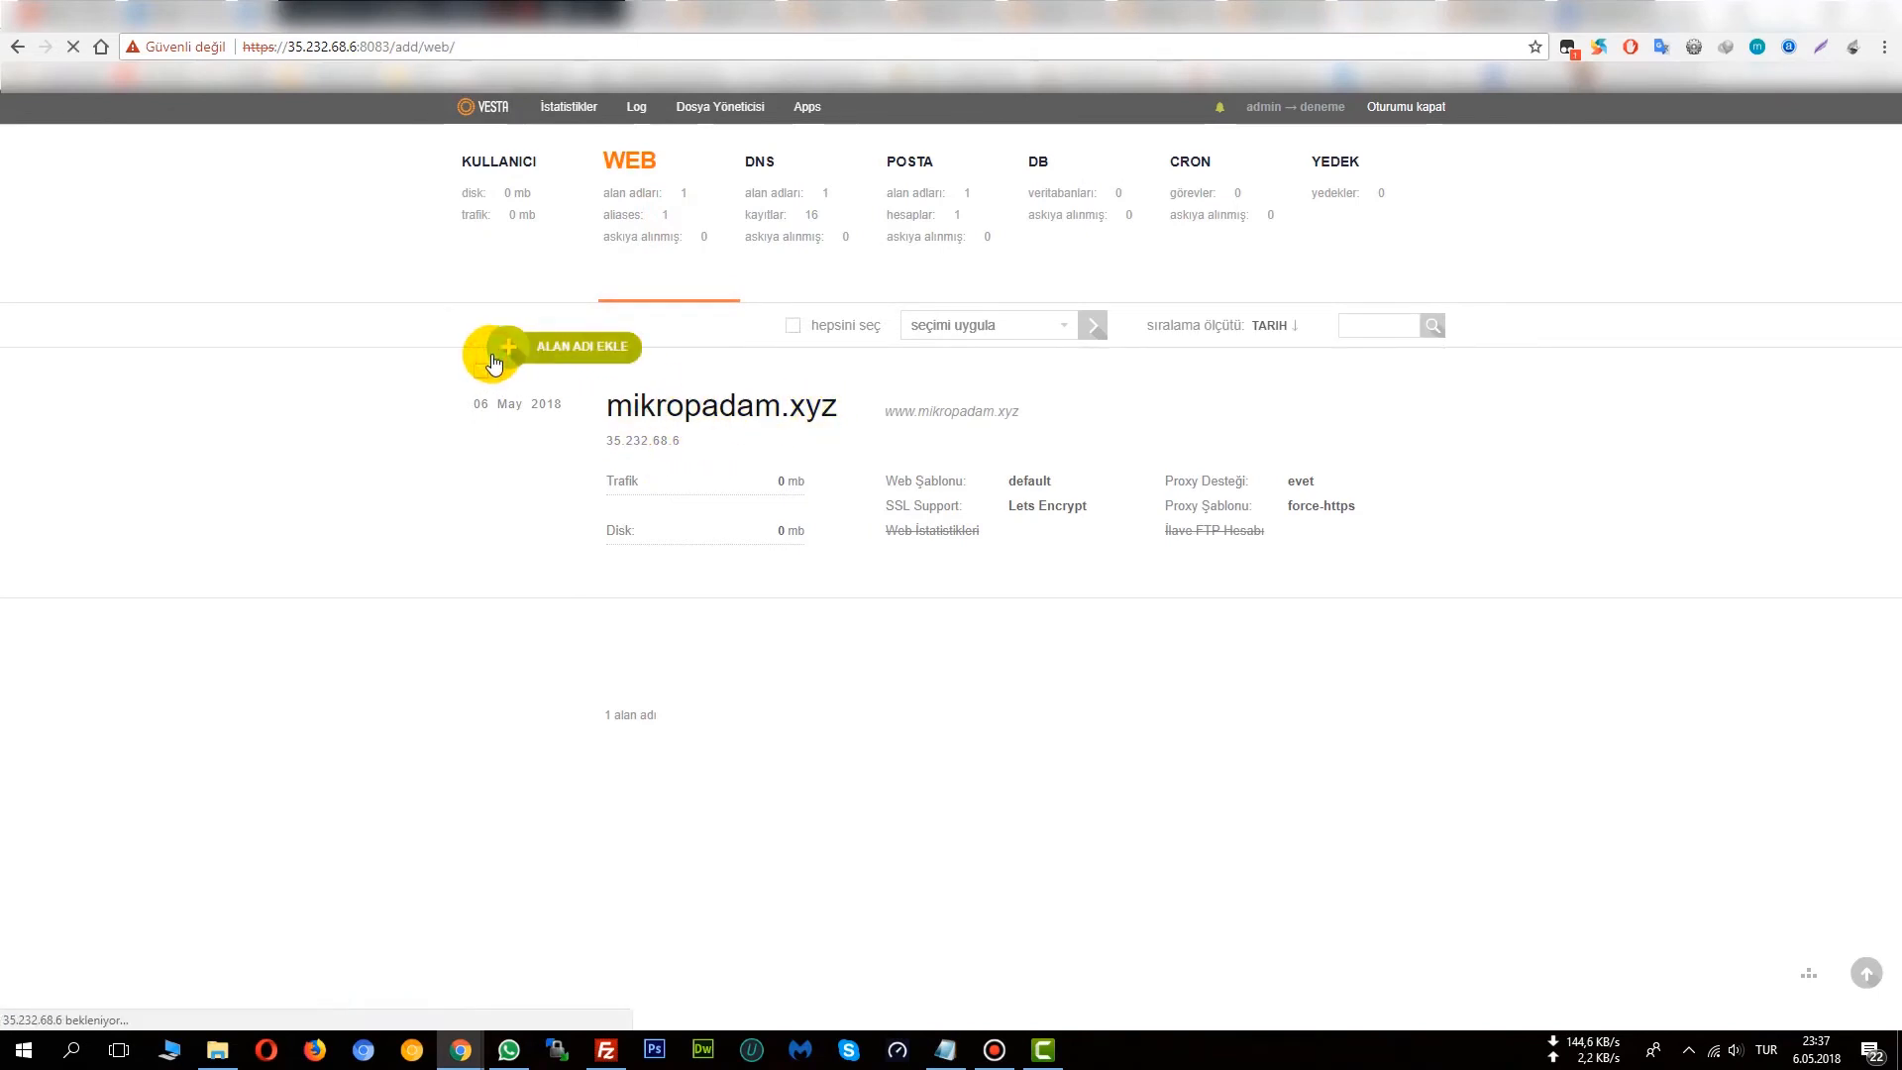
{"action": "left_click", "coordinate": [630, 454]}
{"action": "left_click_drag", "start_coordinate": [665, 423], "coordinate": [600, 423]}
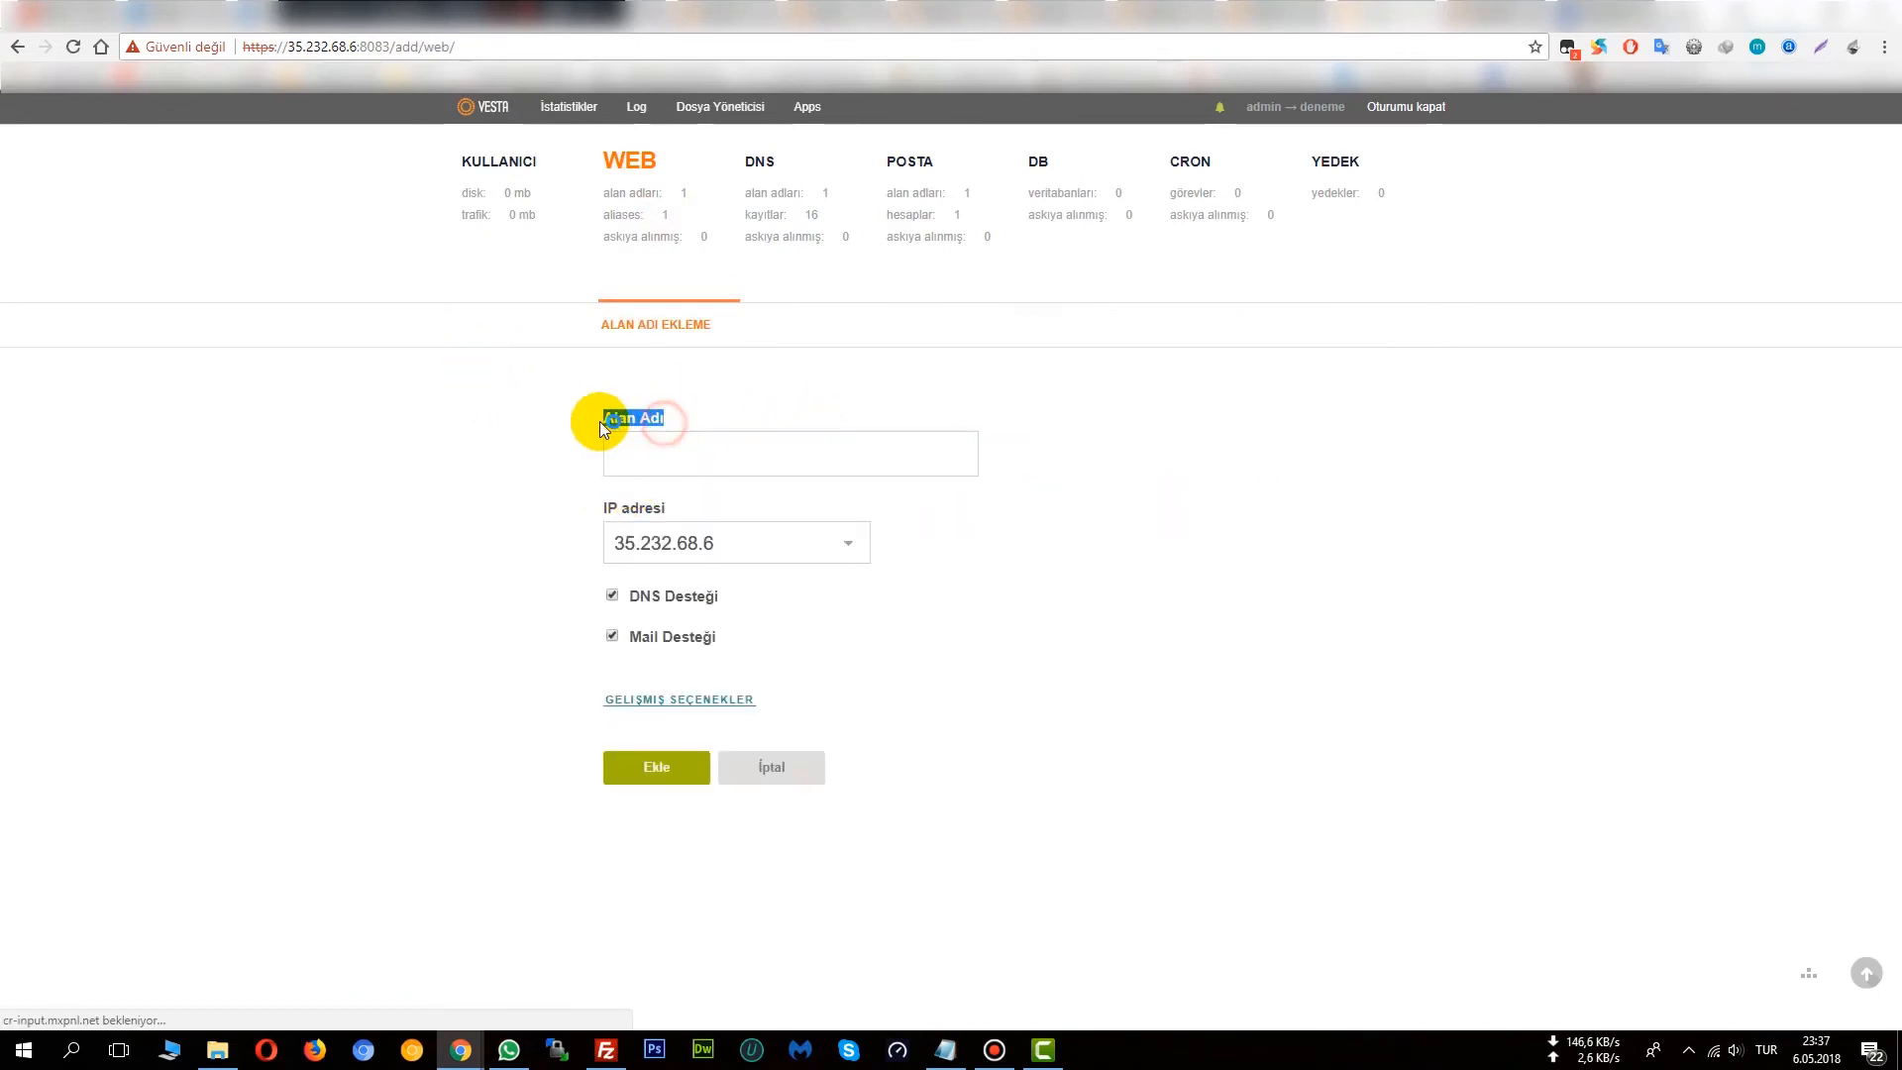
{"action": "left_click", "coordinate": [840, 694]}
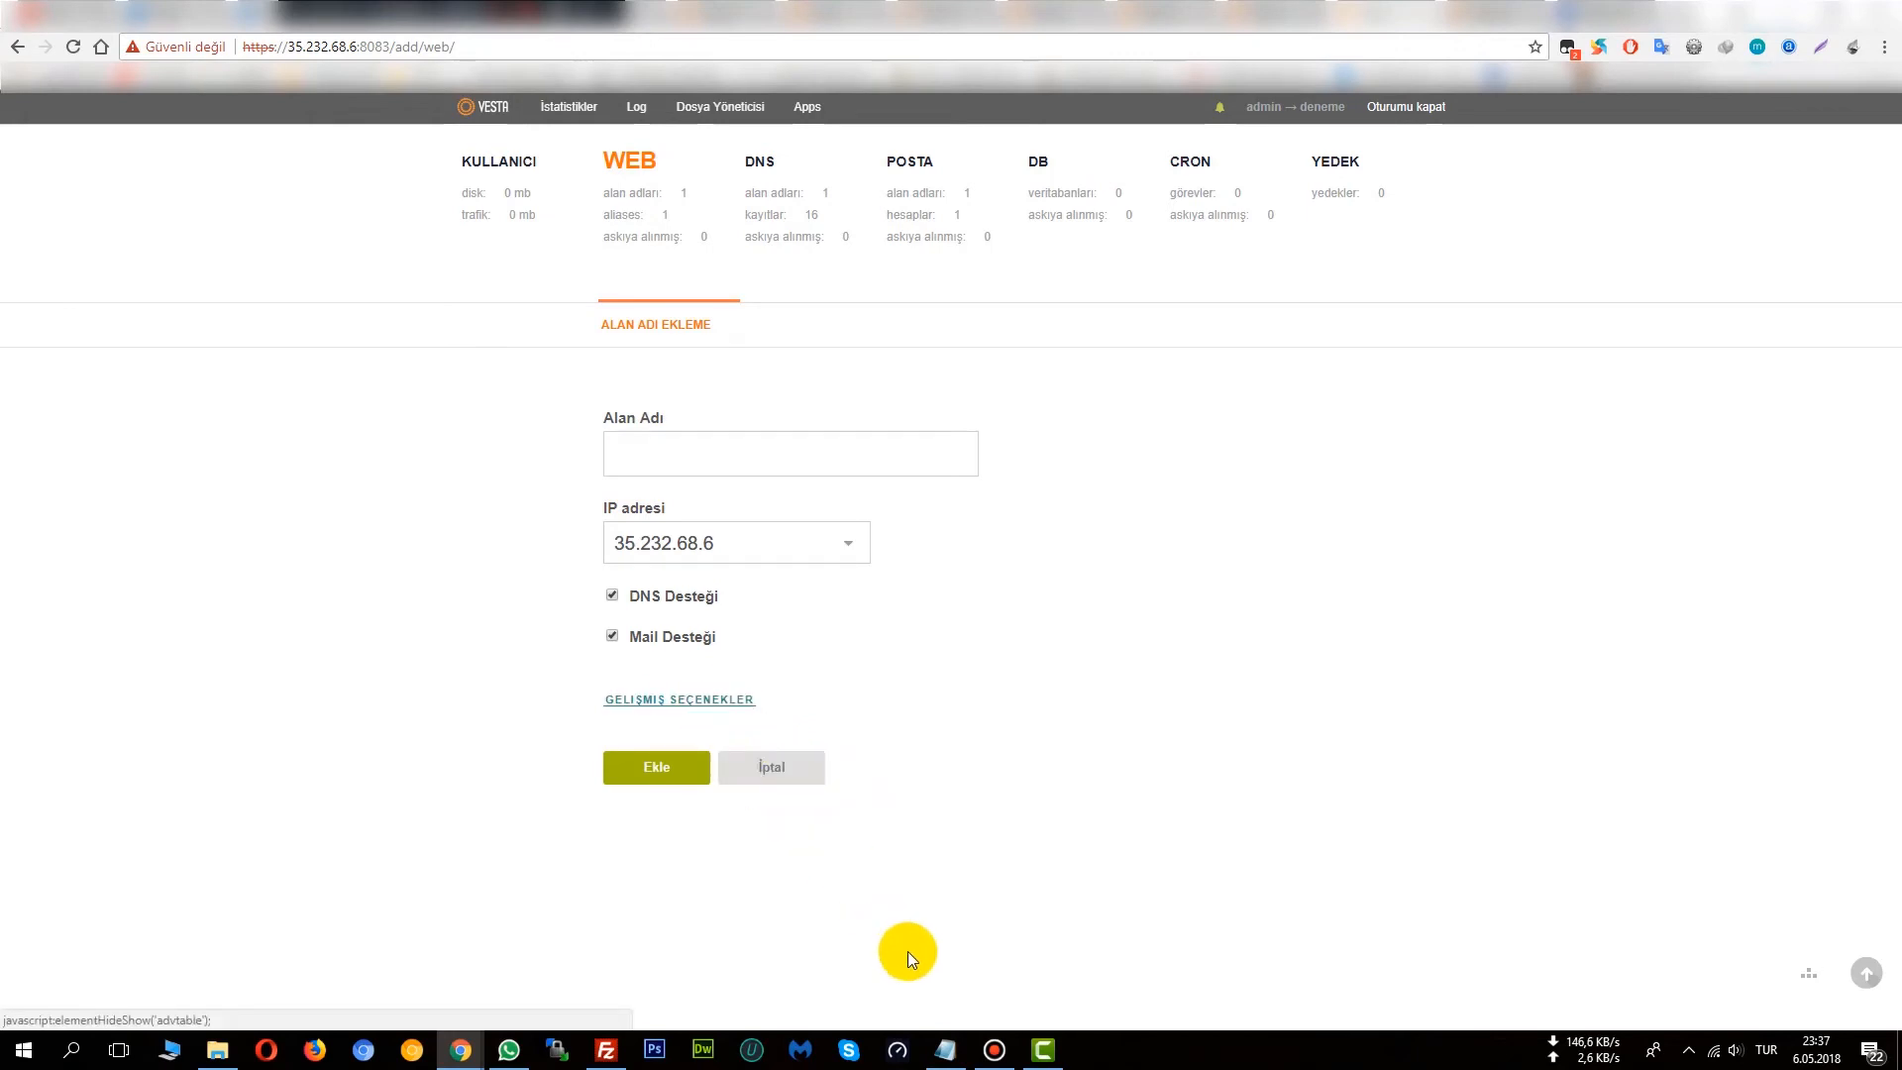
Step: Add the line "ben ekledim ama sizde eklerden dikkat etemnız gereken nokta ssl sertifikasını da eklemenız" to the notes
{"action": "left_click", "coordinate": [946, 1048]}
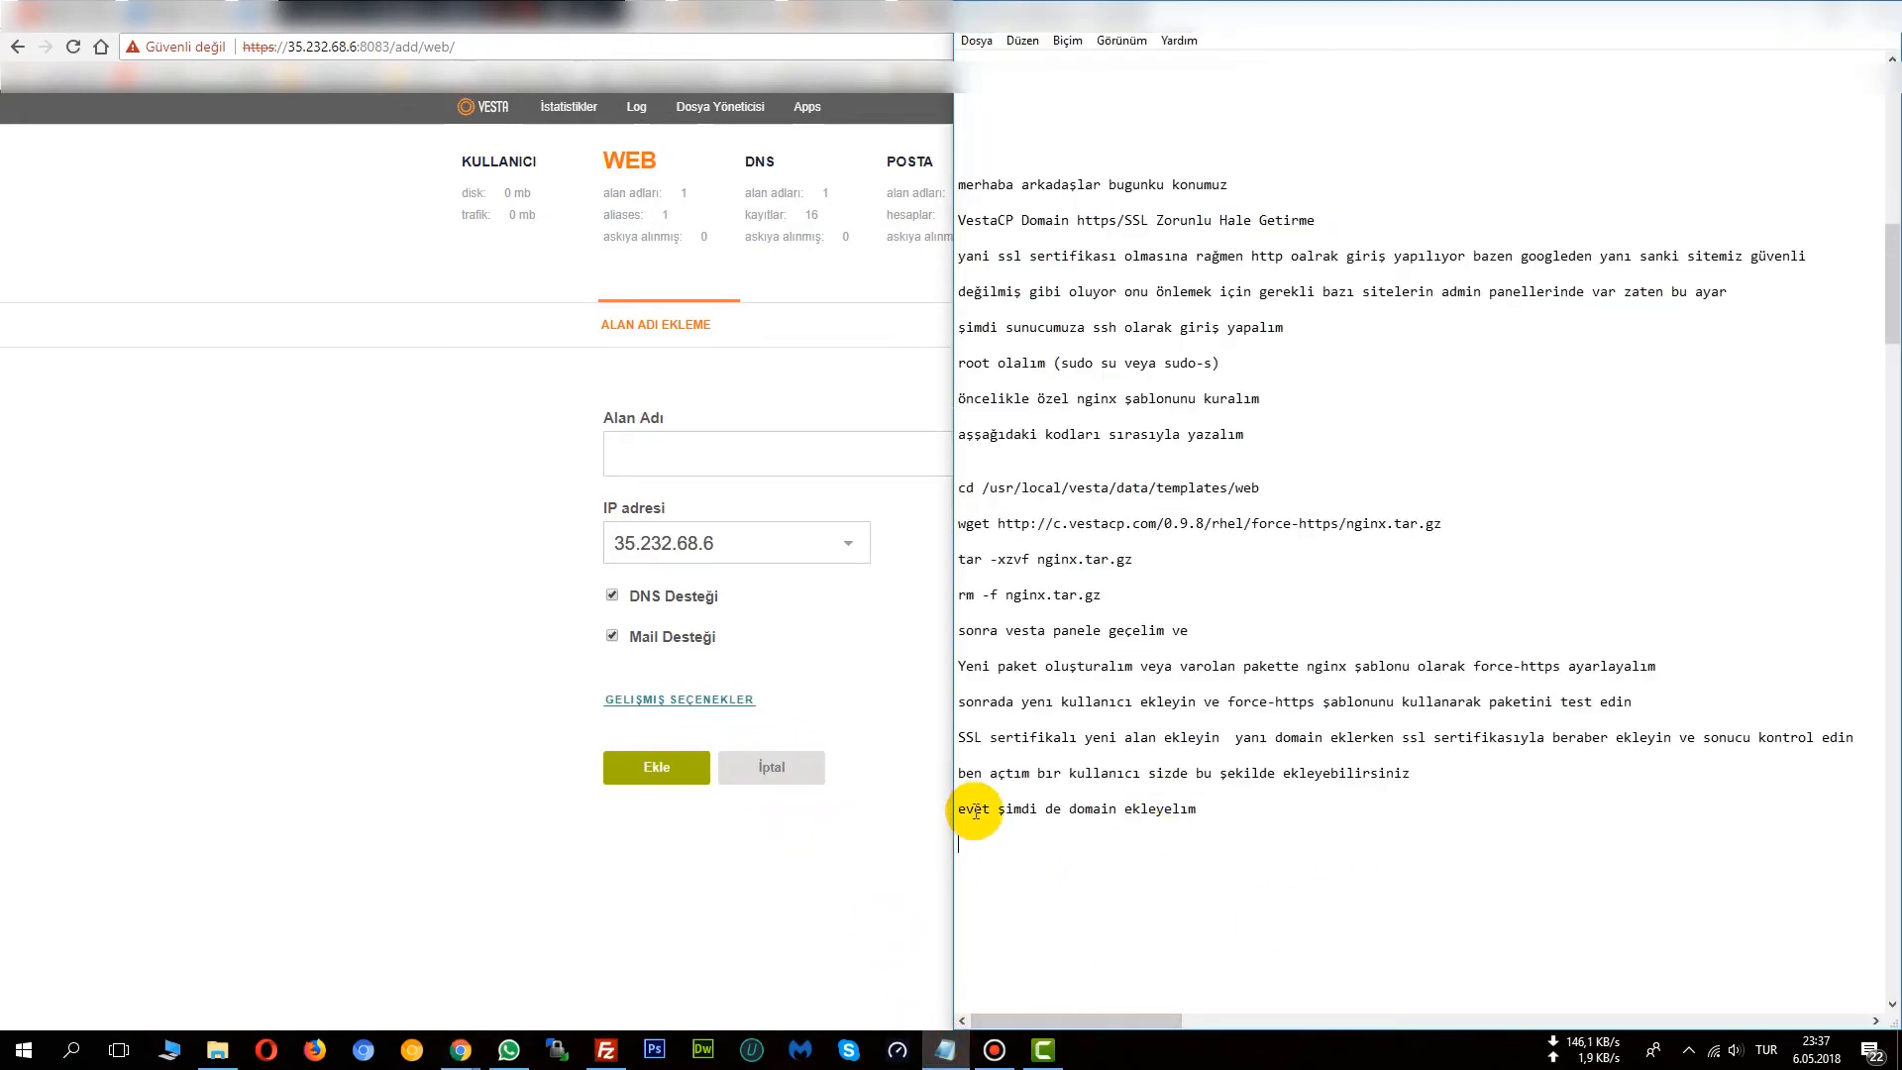
{"action": "type", "text": "ekled"}
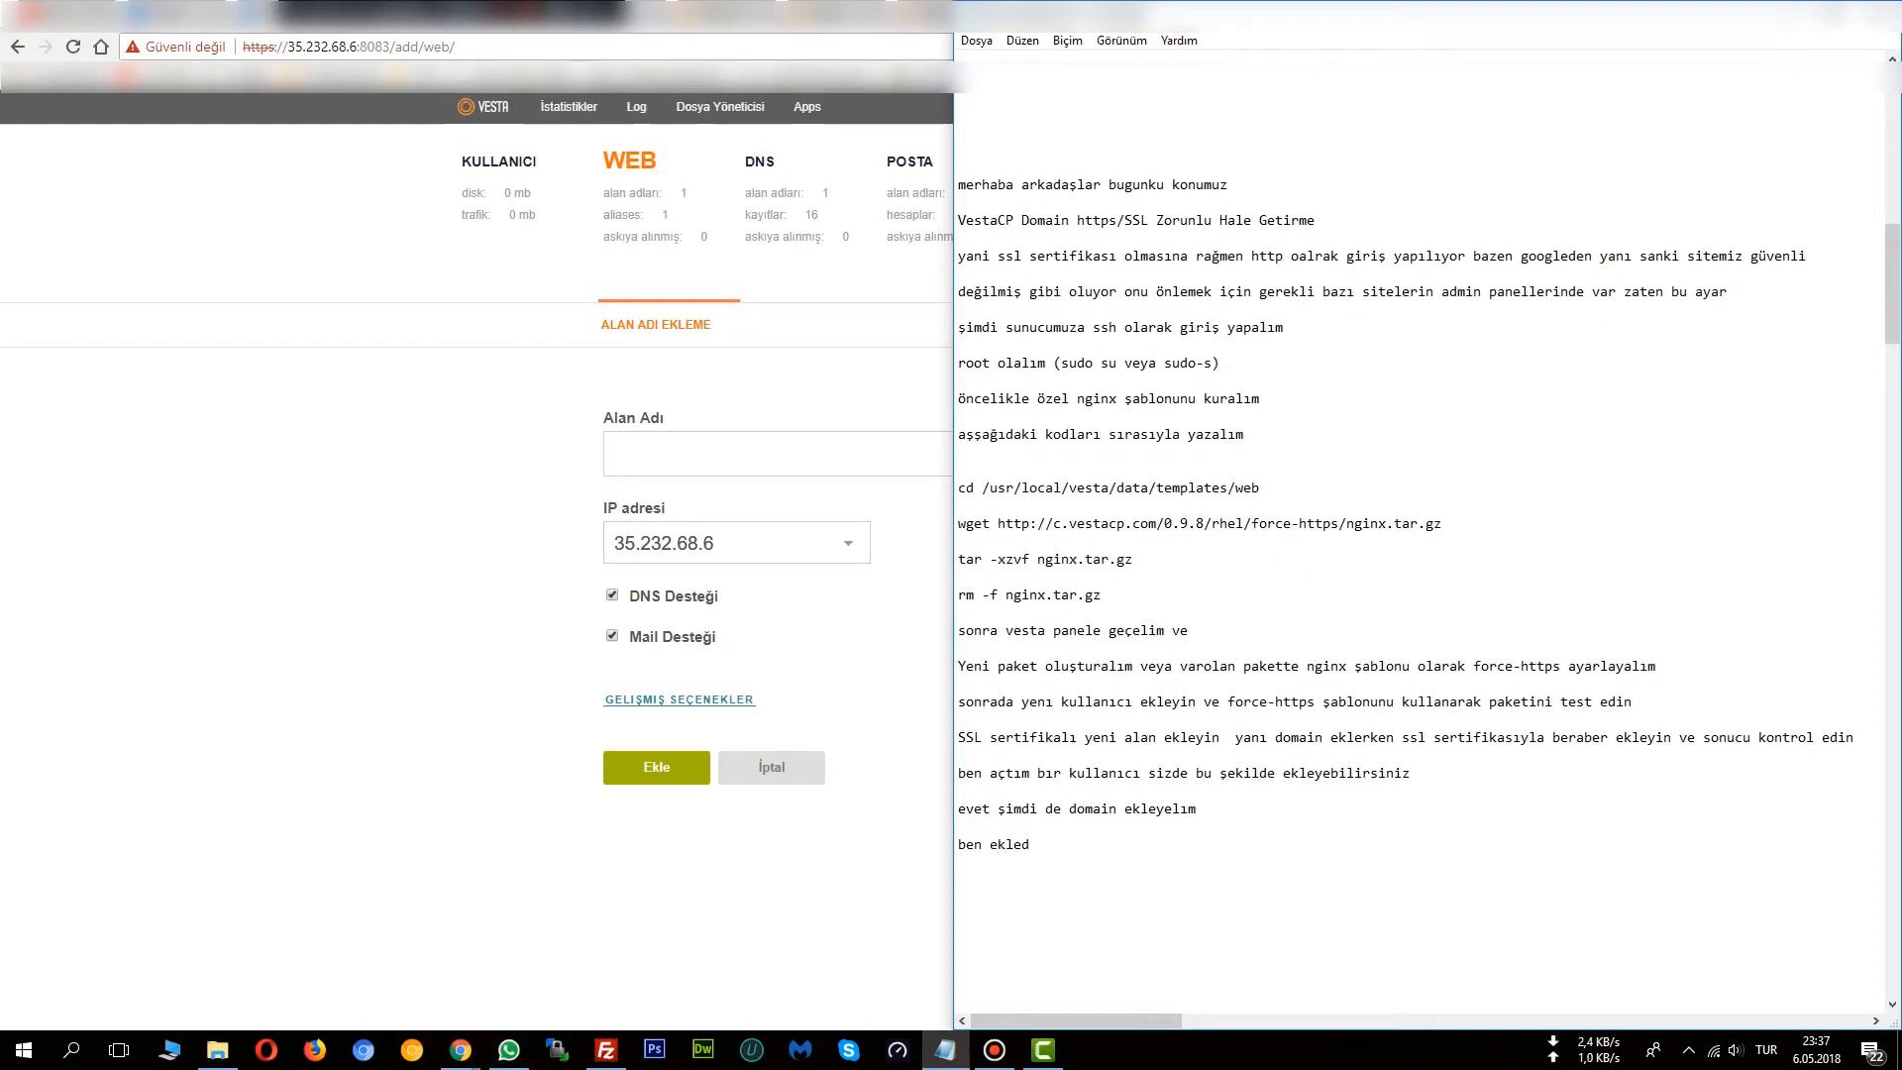
{"action": "type", "text": "im ama sizde eklerden dikkat etemnı"}
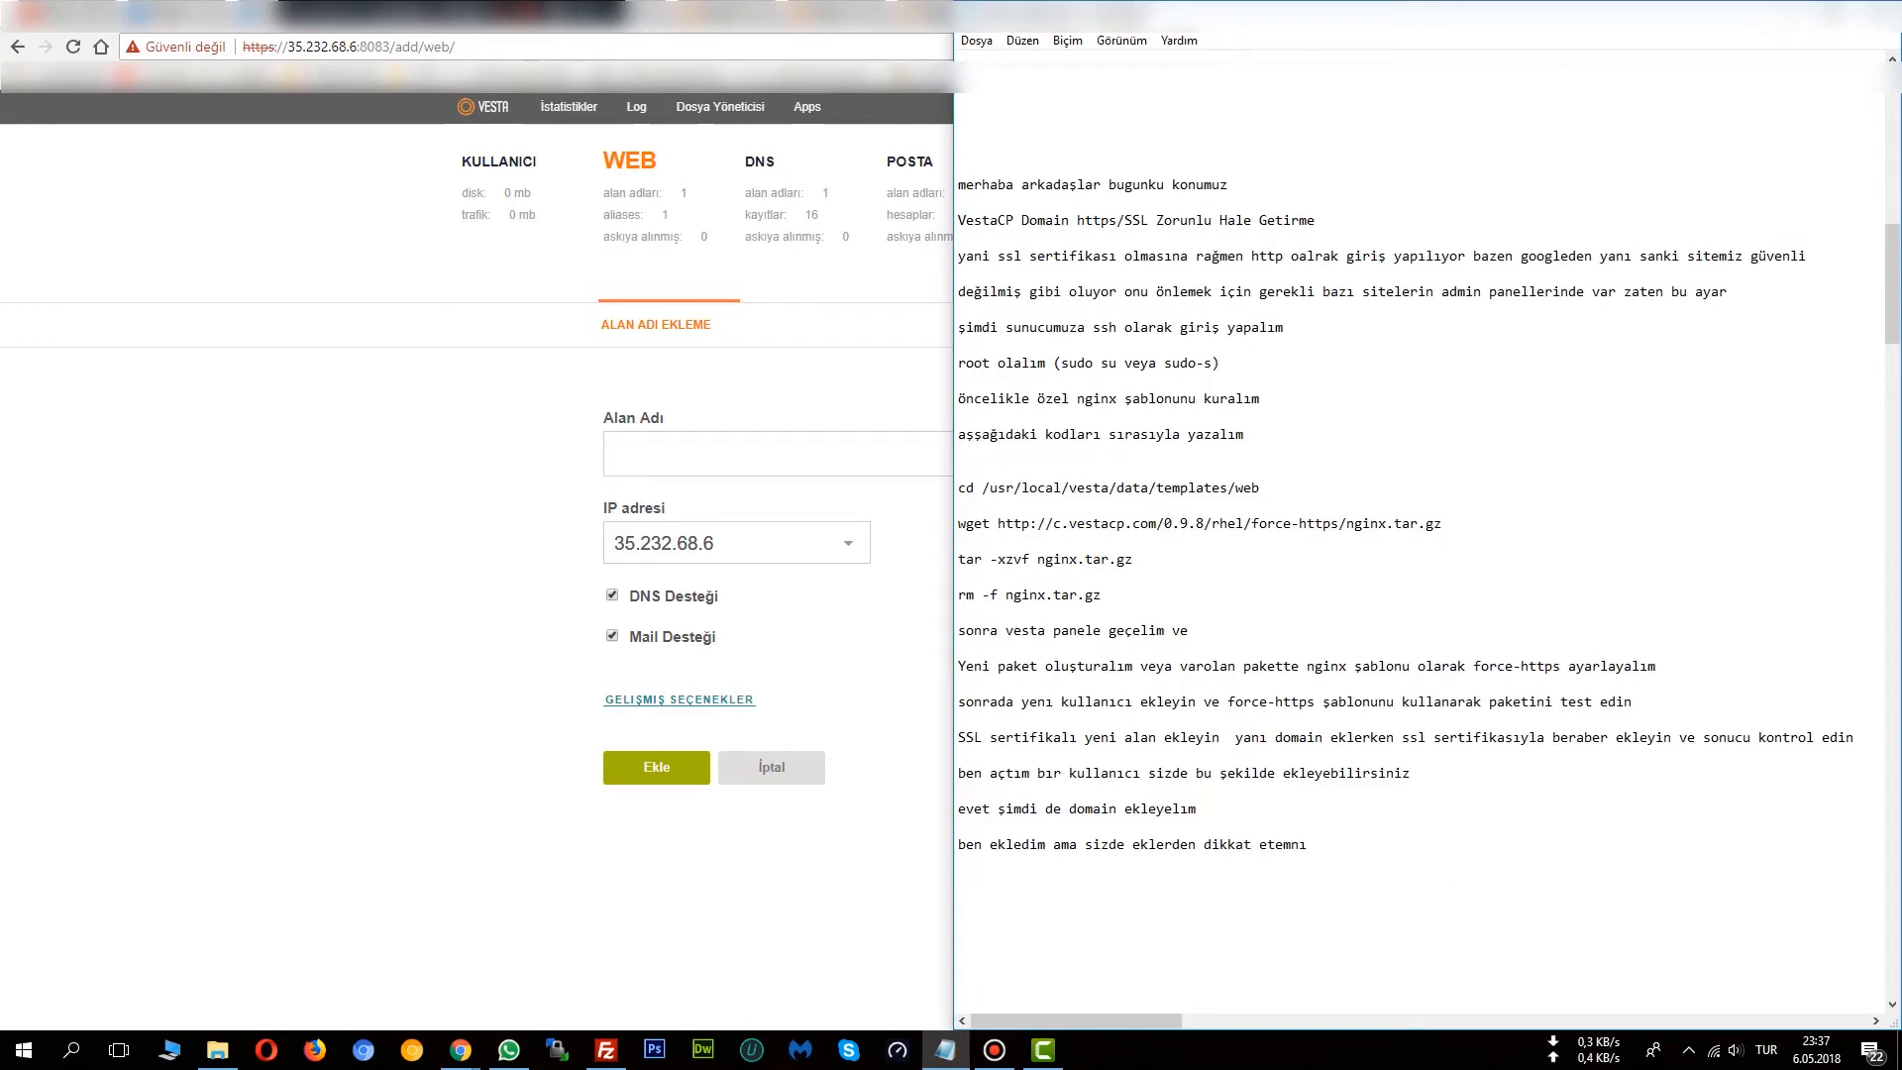
{"action": "type", "text": "z gereken nokta ssl sertid"}
{"action": "key", "text": "BackSpace"}
{"action": "type", "text": "fikasını da eklemenız"}
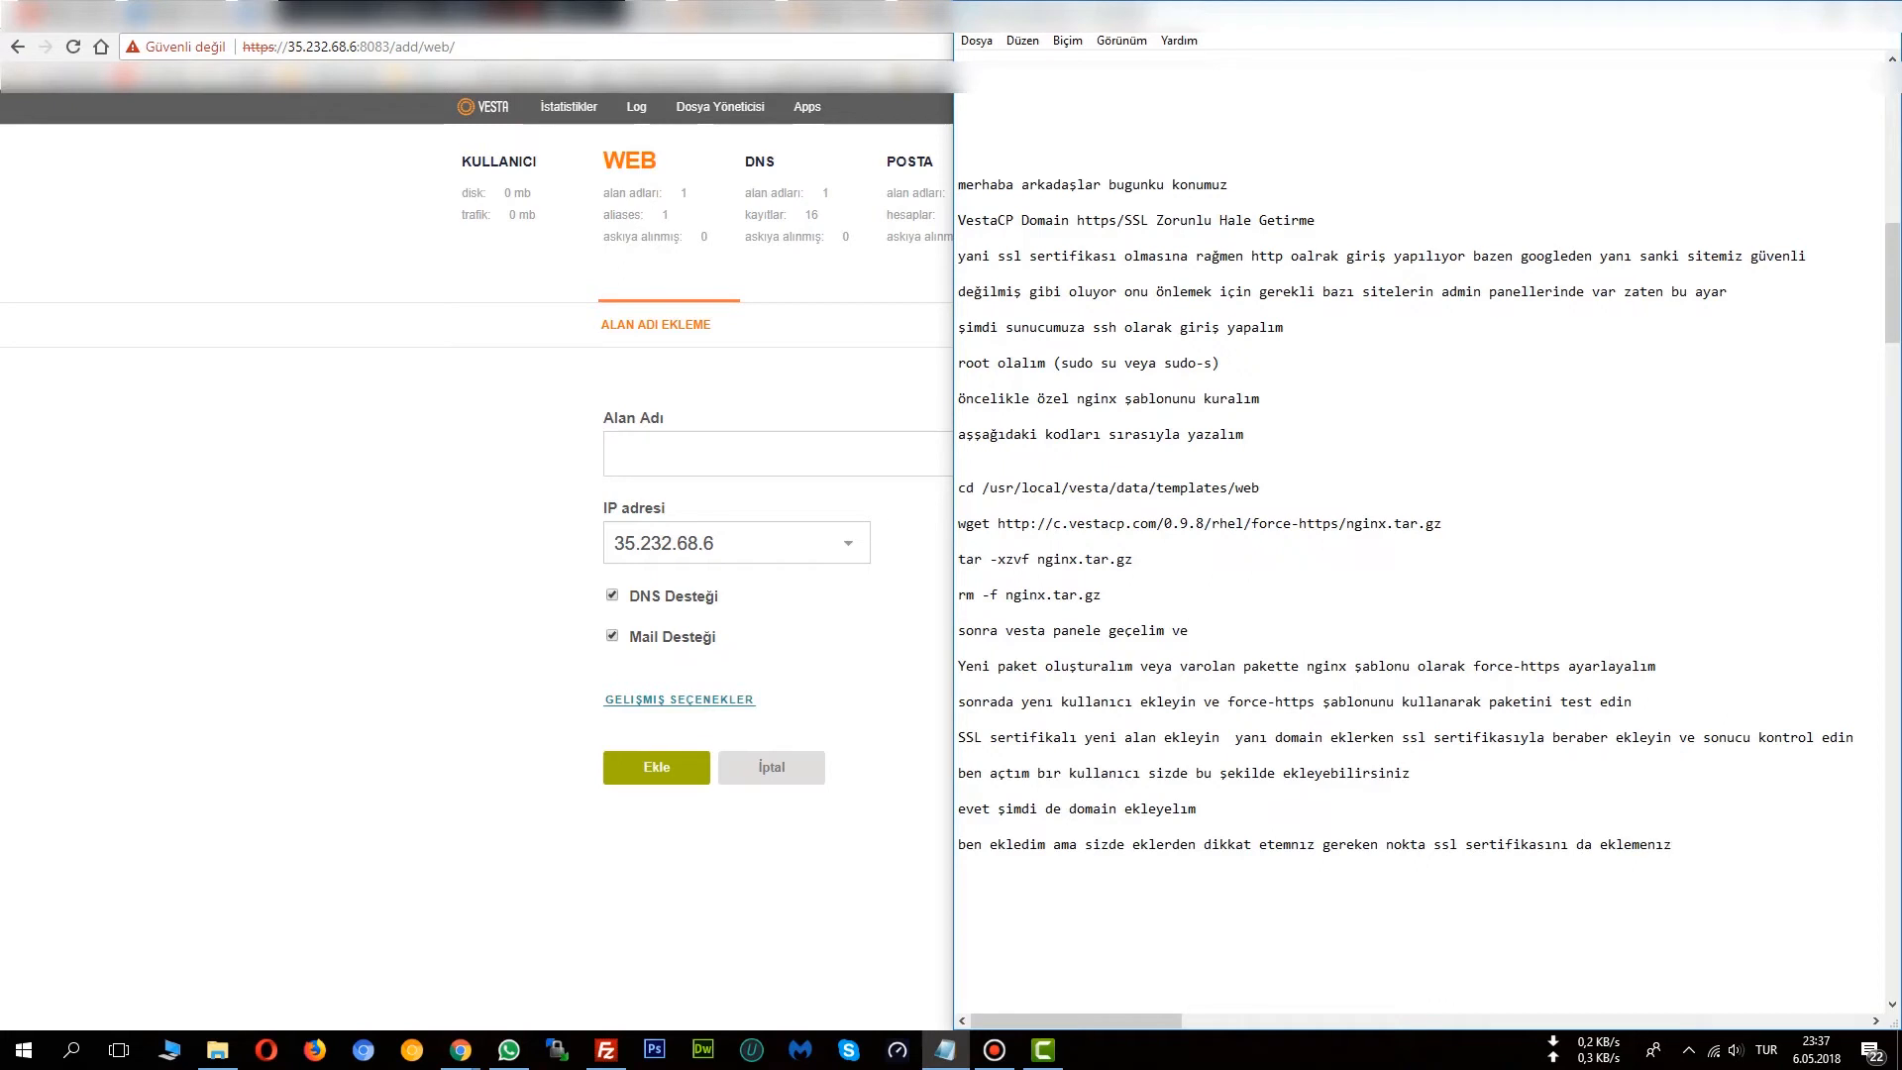
Step: Expand the advanced options of the new domain form in the Vesta panel and enable SSL Support
{"action": "left_click", "coordinate": [742, 699]}
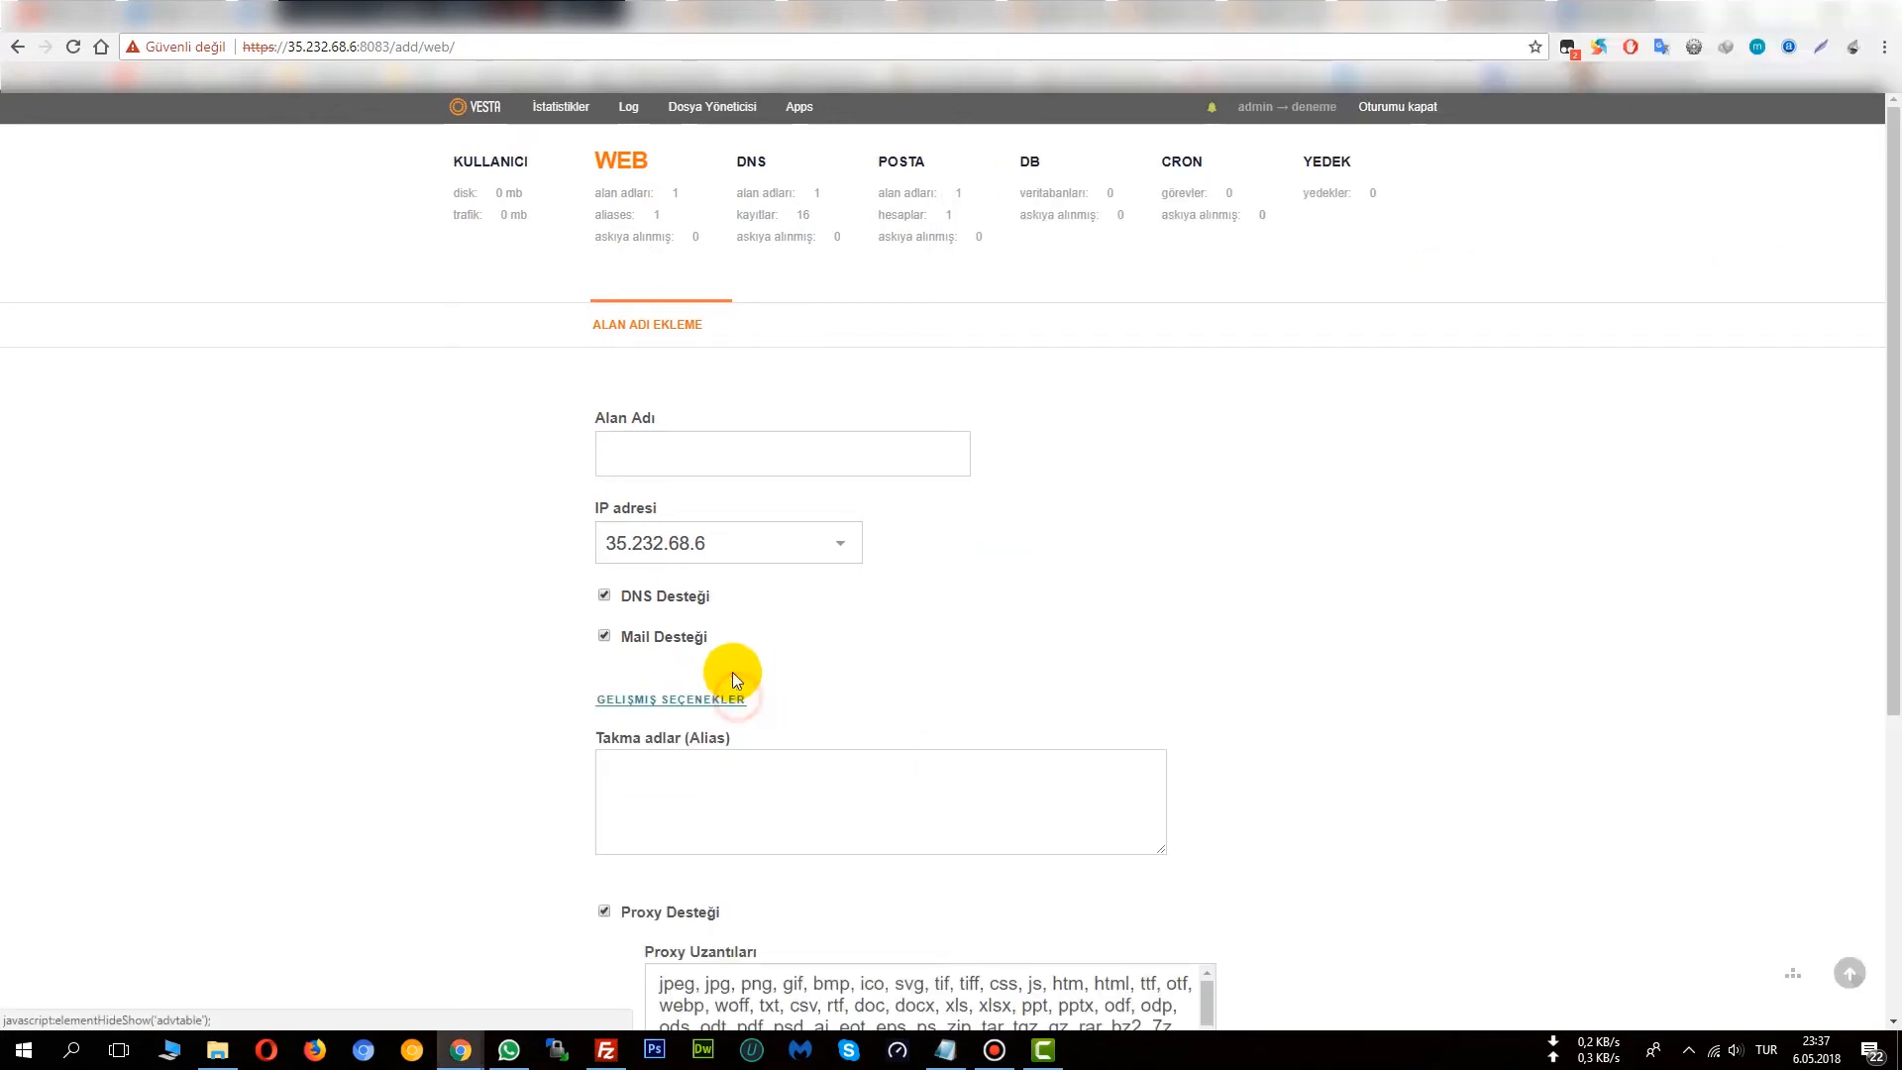
{"action": "scroll", "coordinate": [971, 658], "scroll_direction": "down", "scroll_amount": 5}
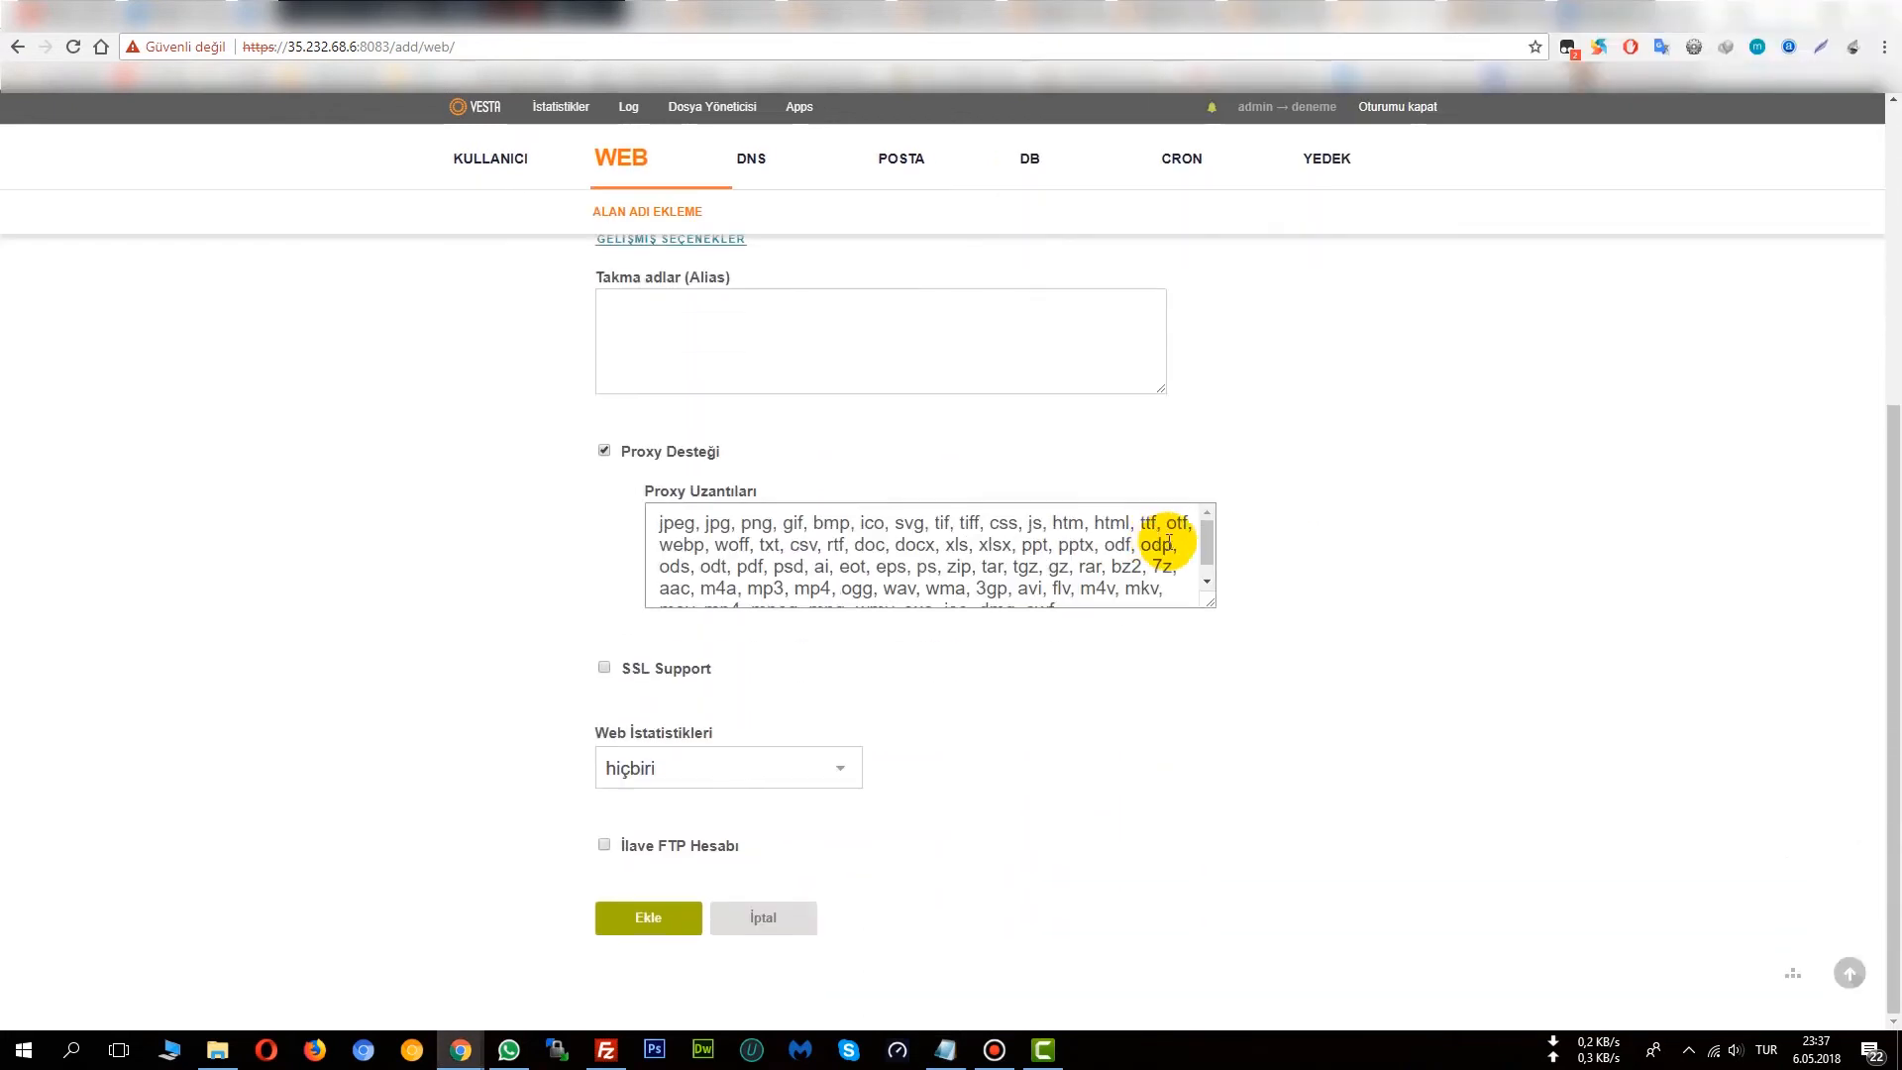
{"action": "left_click_drag", "start_coordinate": [585, 677], "coordinate": [637, 673]}
{"action": "left_click", "coordinate": [638, 680]}
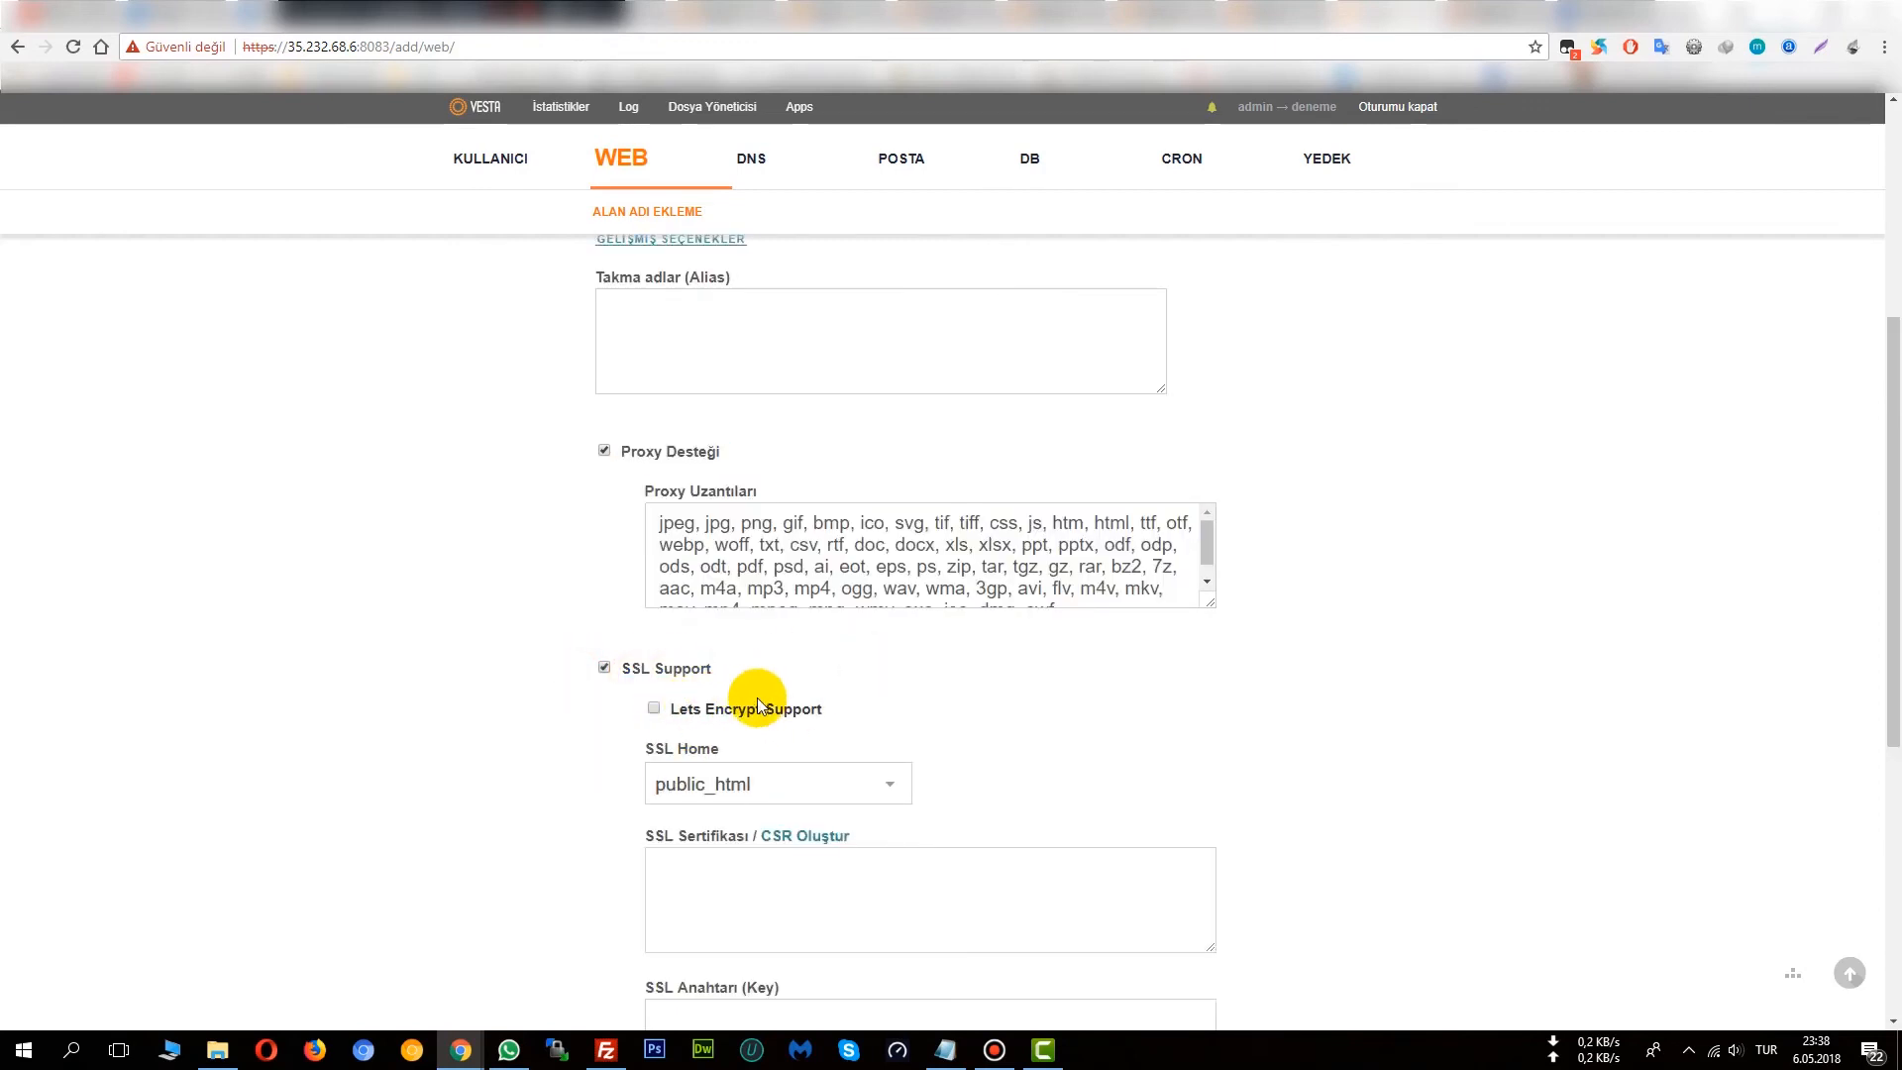
Step: Enable Lets Encrypt Support in the new domain form and cancel the form without adding the domain
{"action": "left_click", "coordinate": [687, 711]}
{"action": "scroll", "coordinate": [1031, 684], "scroll_direction": "down", "scroll_amount": 2}
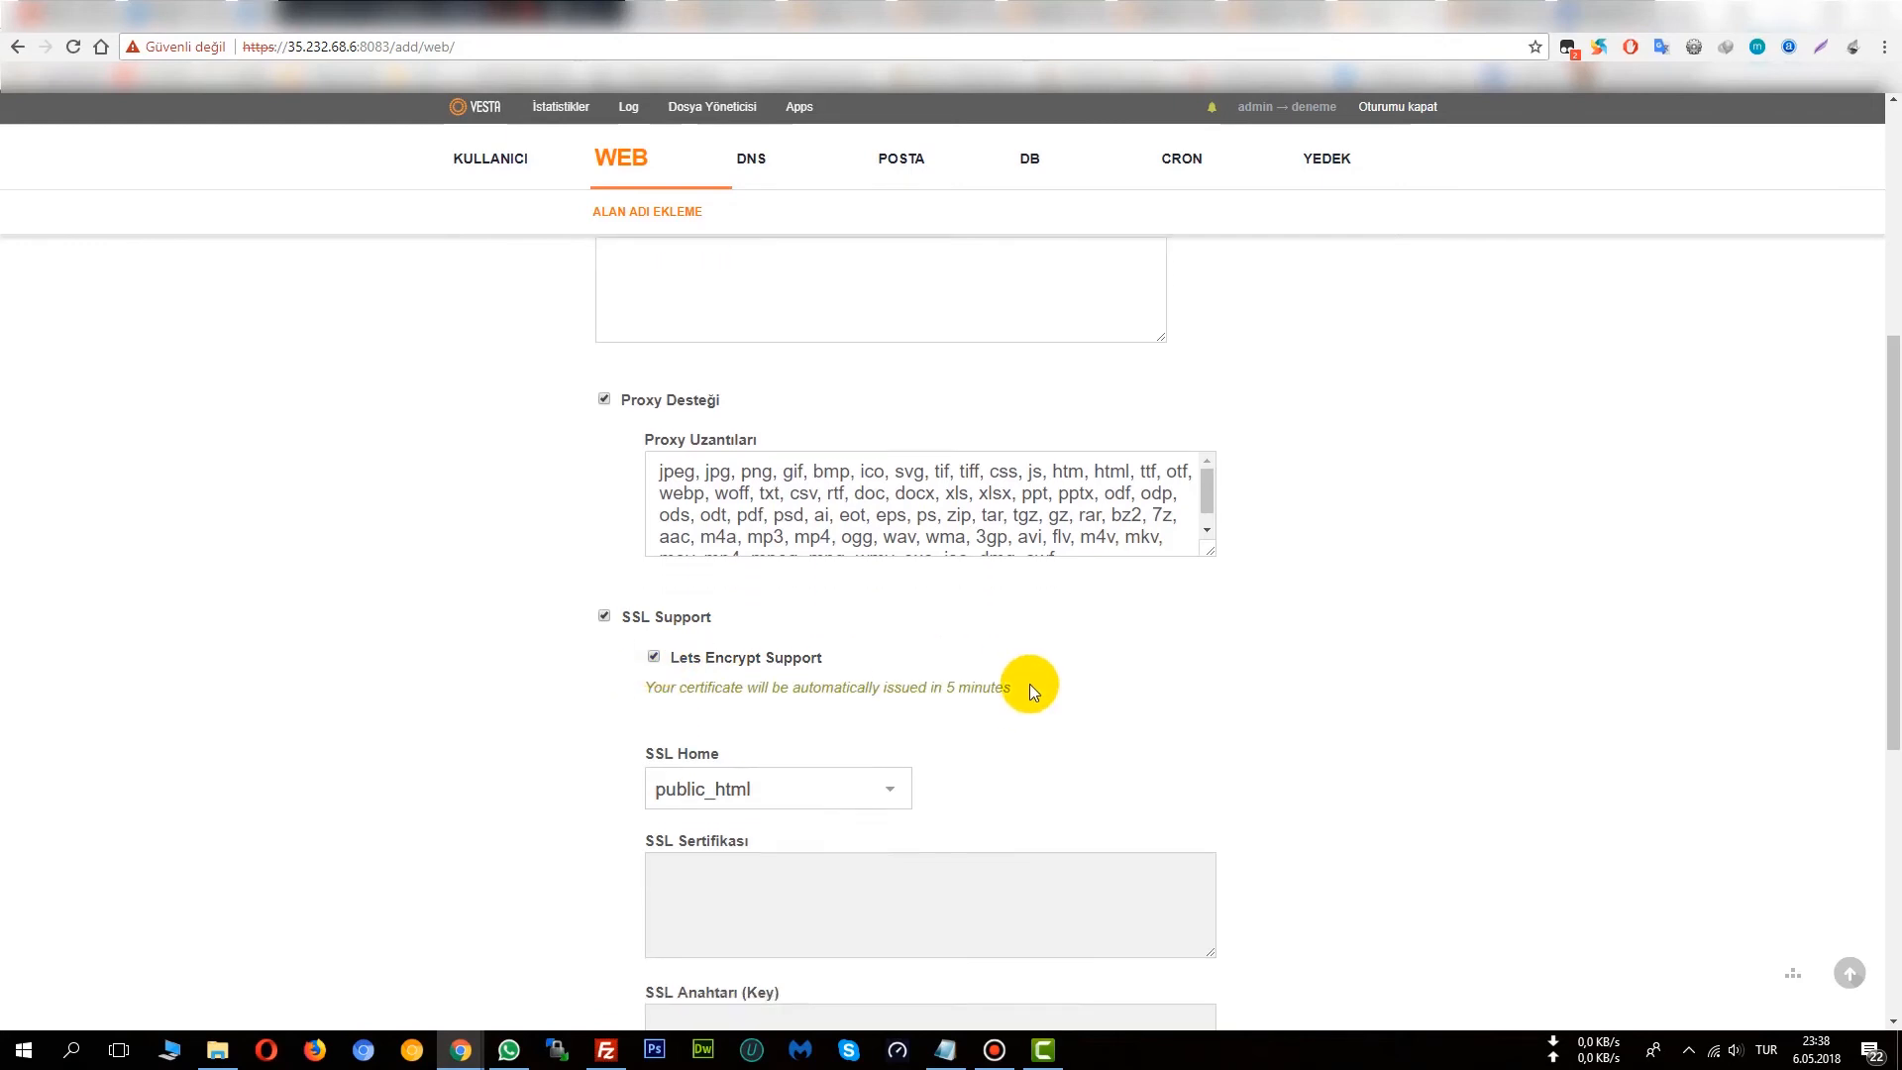
{"action": "scroll", "coordinate": [1030, 684], "scroll_direction": "down", "scroll_amount": 5}
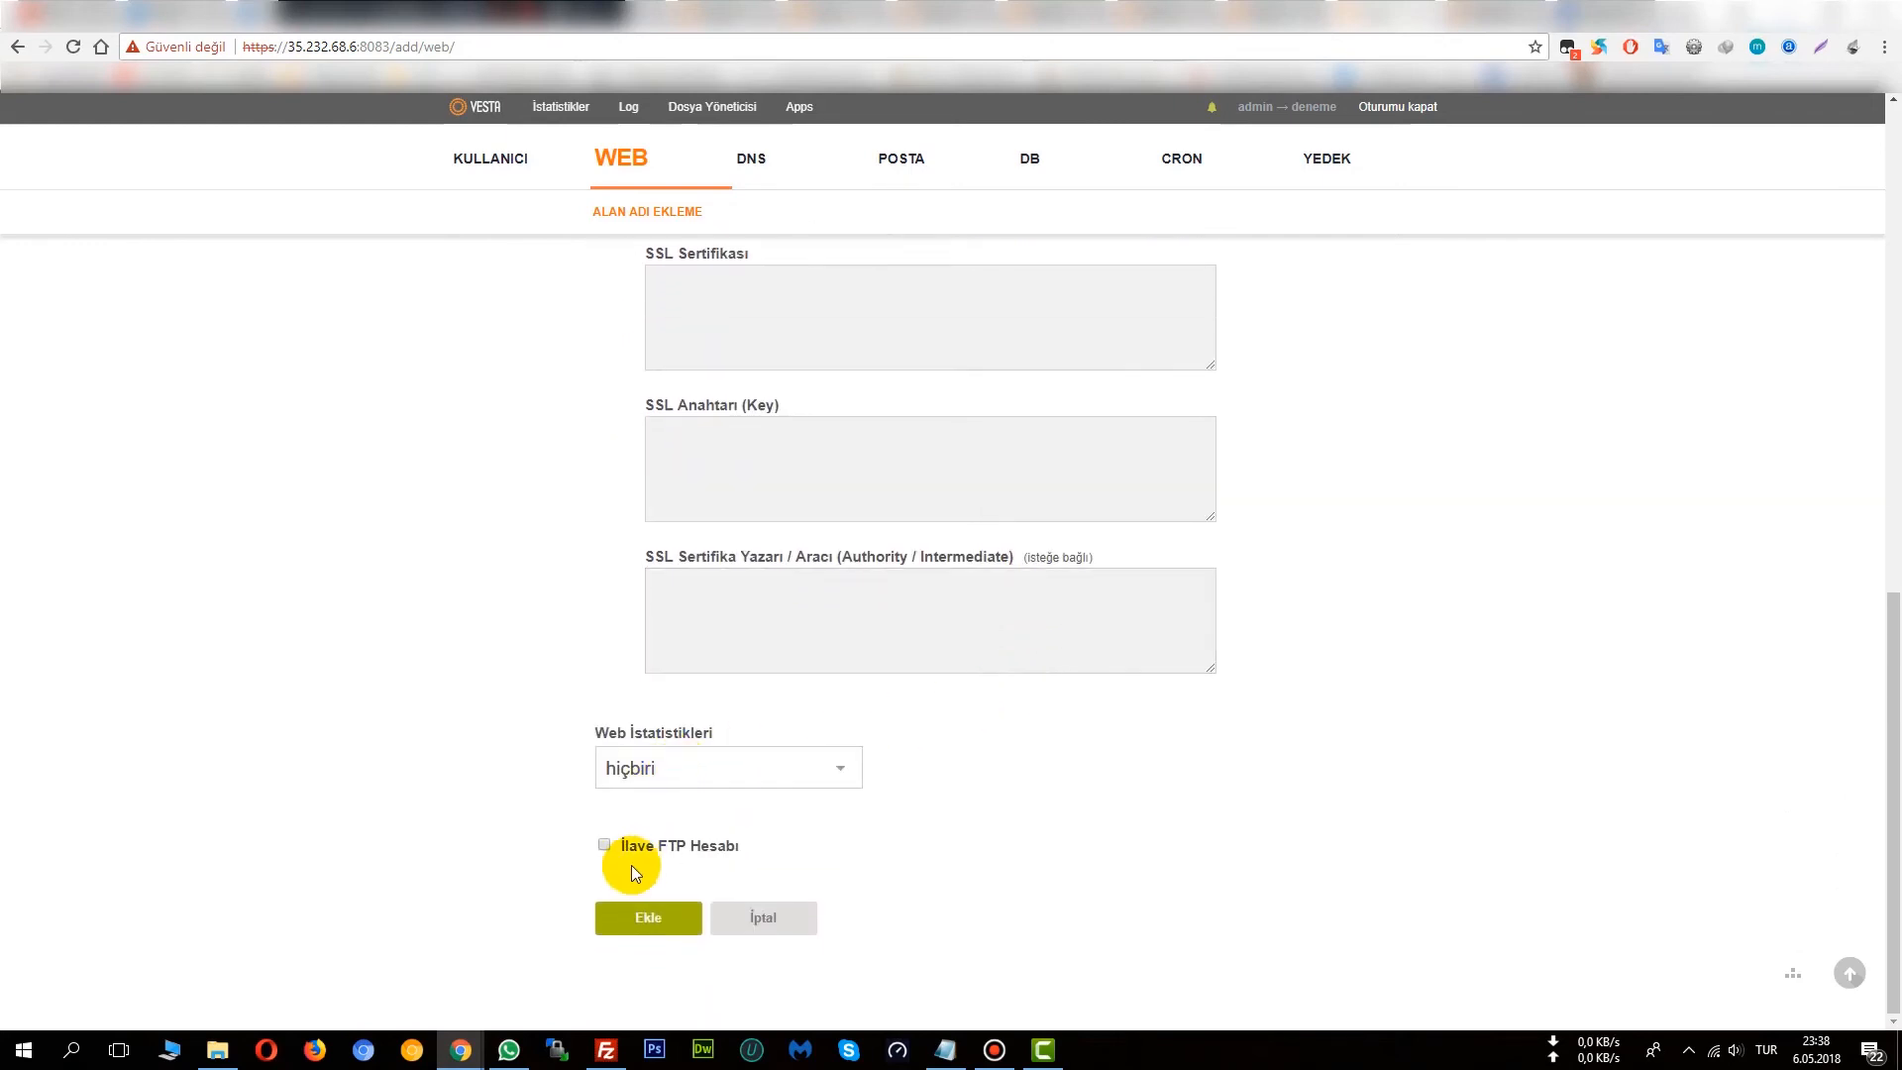
{"action": "left_click", "coordinate": [765, 922]}
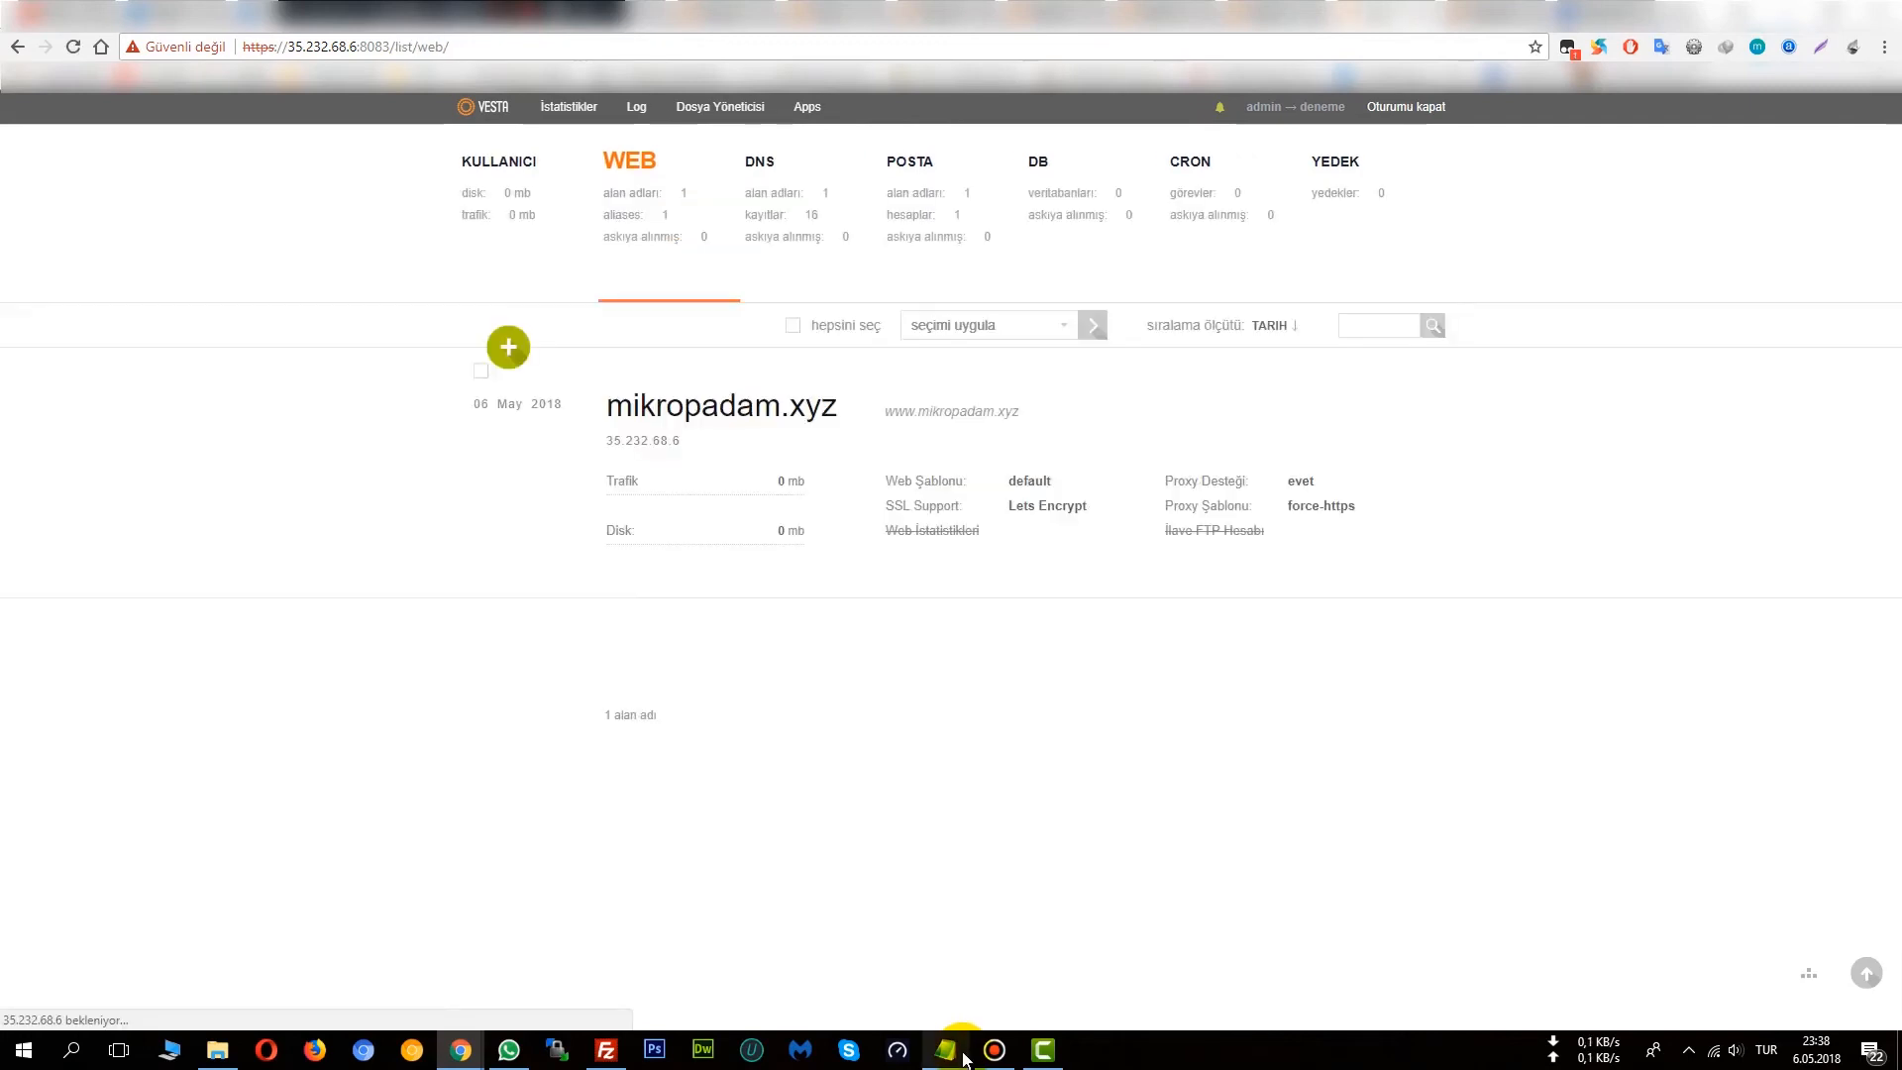
Step: Add the lines "tamam onu da ekledik" and "şimdi domainimize bakalım normalde https olarak yanı ssl olarak giriş yapmıyordu otomaik oalrak" to the notes
{"action": "left_click", "coordinate": [951, 1052]}
{"action": "type", "text": "tam"}
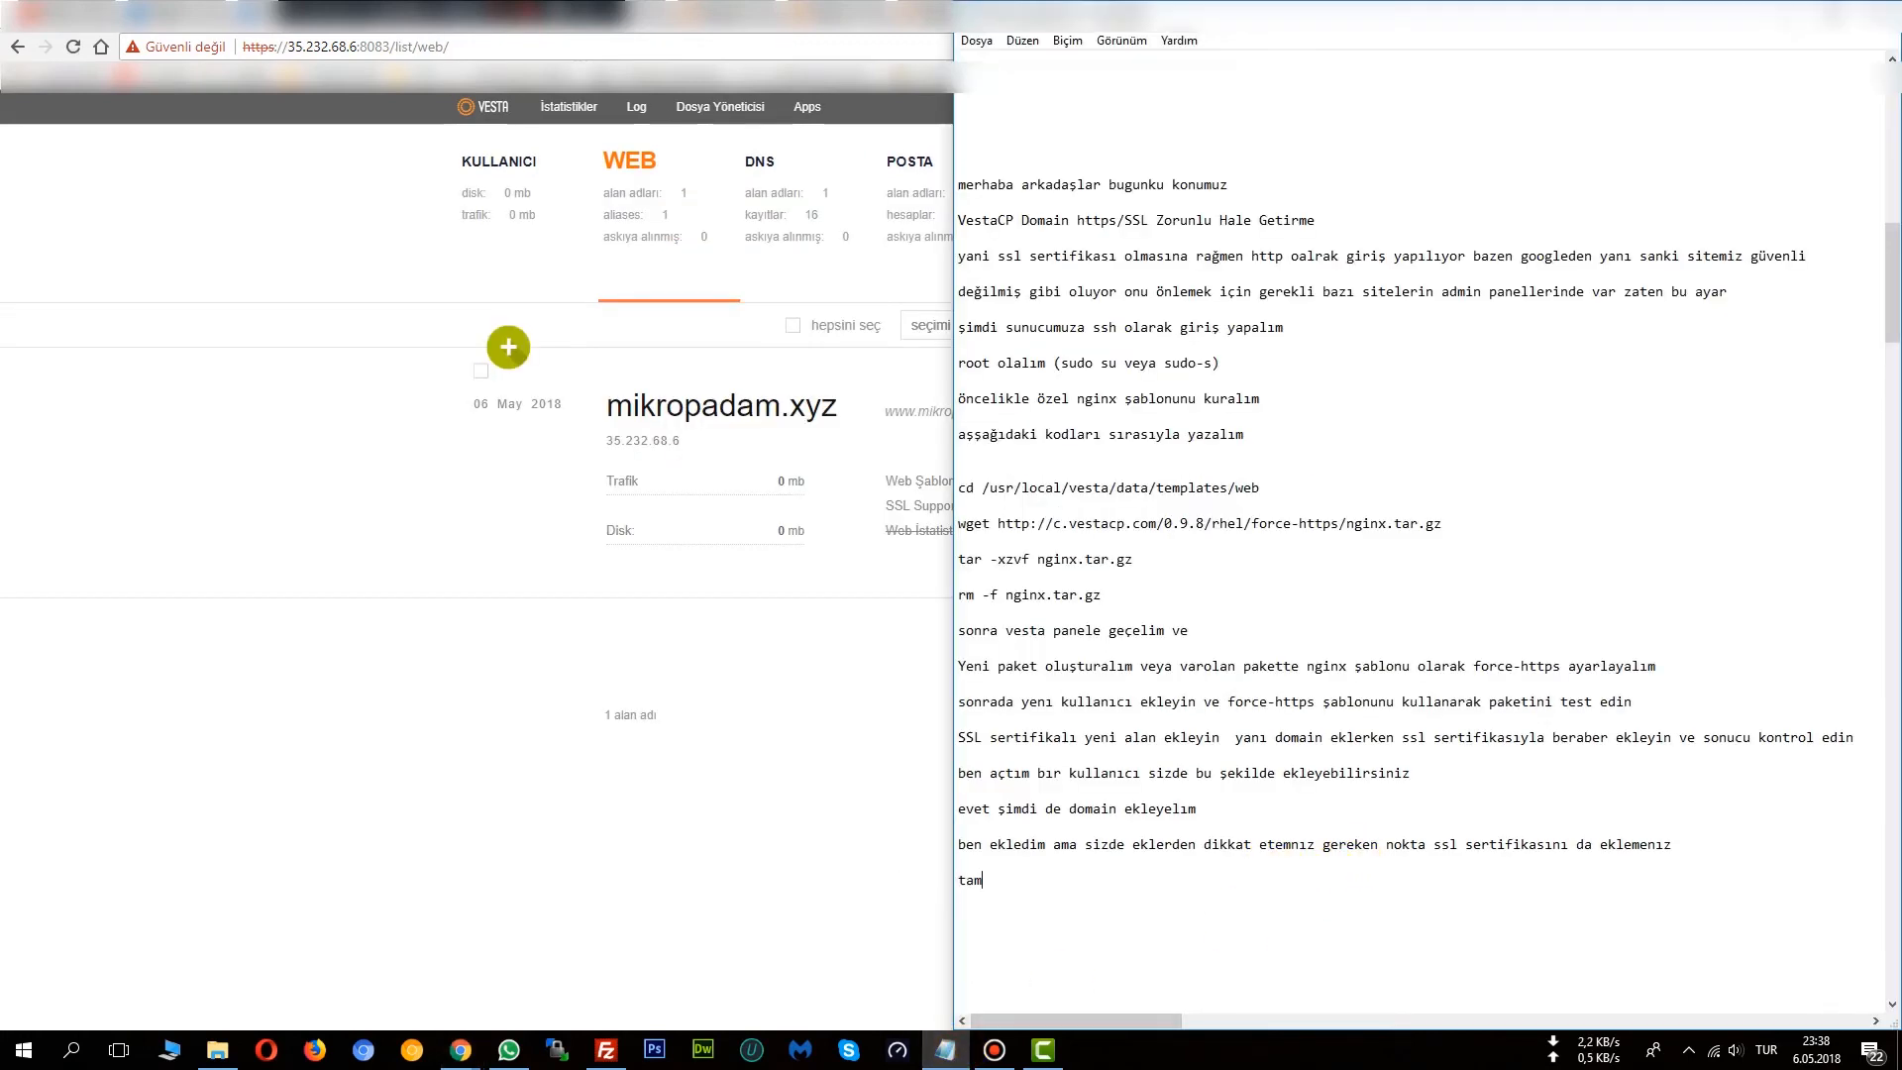
{"action": "type", "text": "am onu da"}
{"action": "type", "text": " ekledik  "}
{"action": "type", "text": "şimdi domai"}
{"action": "type", "text": "nimize bakalım normalde"}
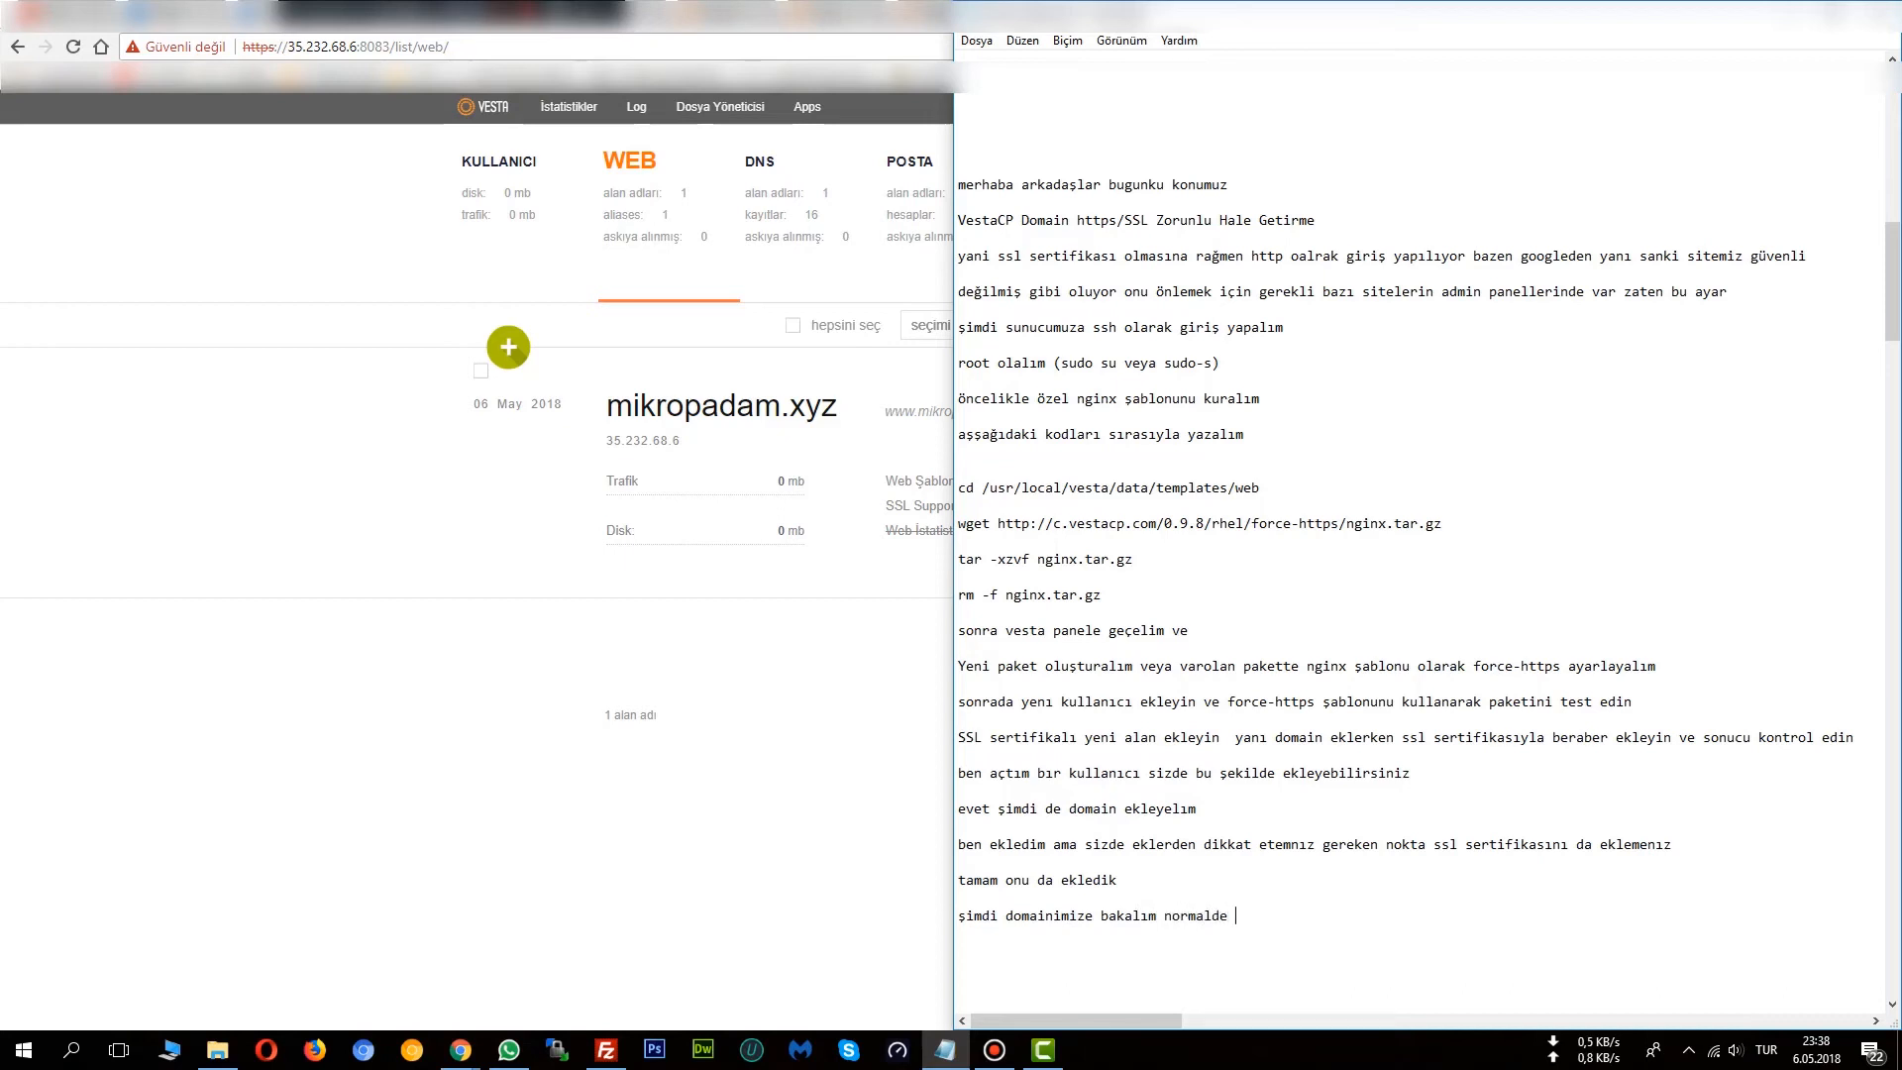
{"action": "type", "text": " https olarak yanı ssl olarak giriş yapmıyo"}
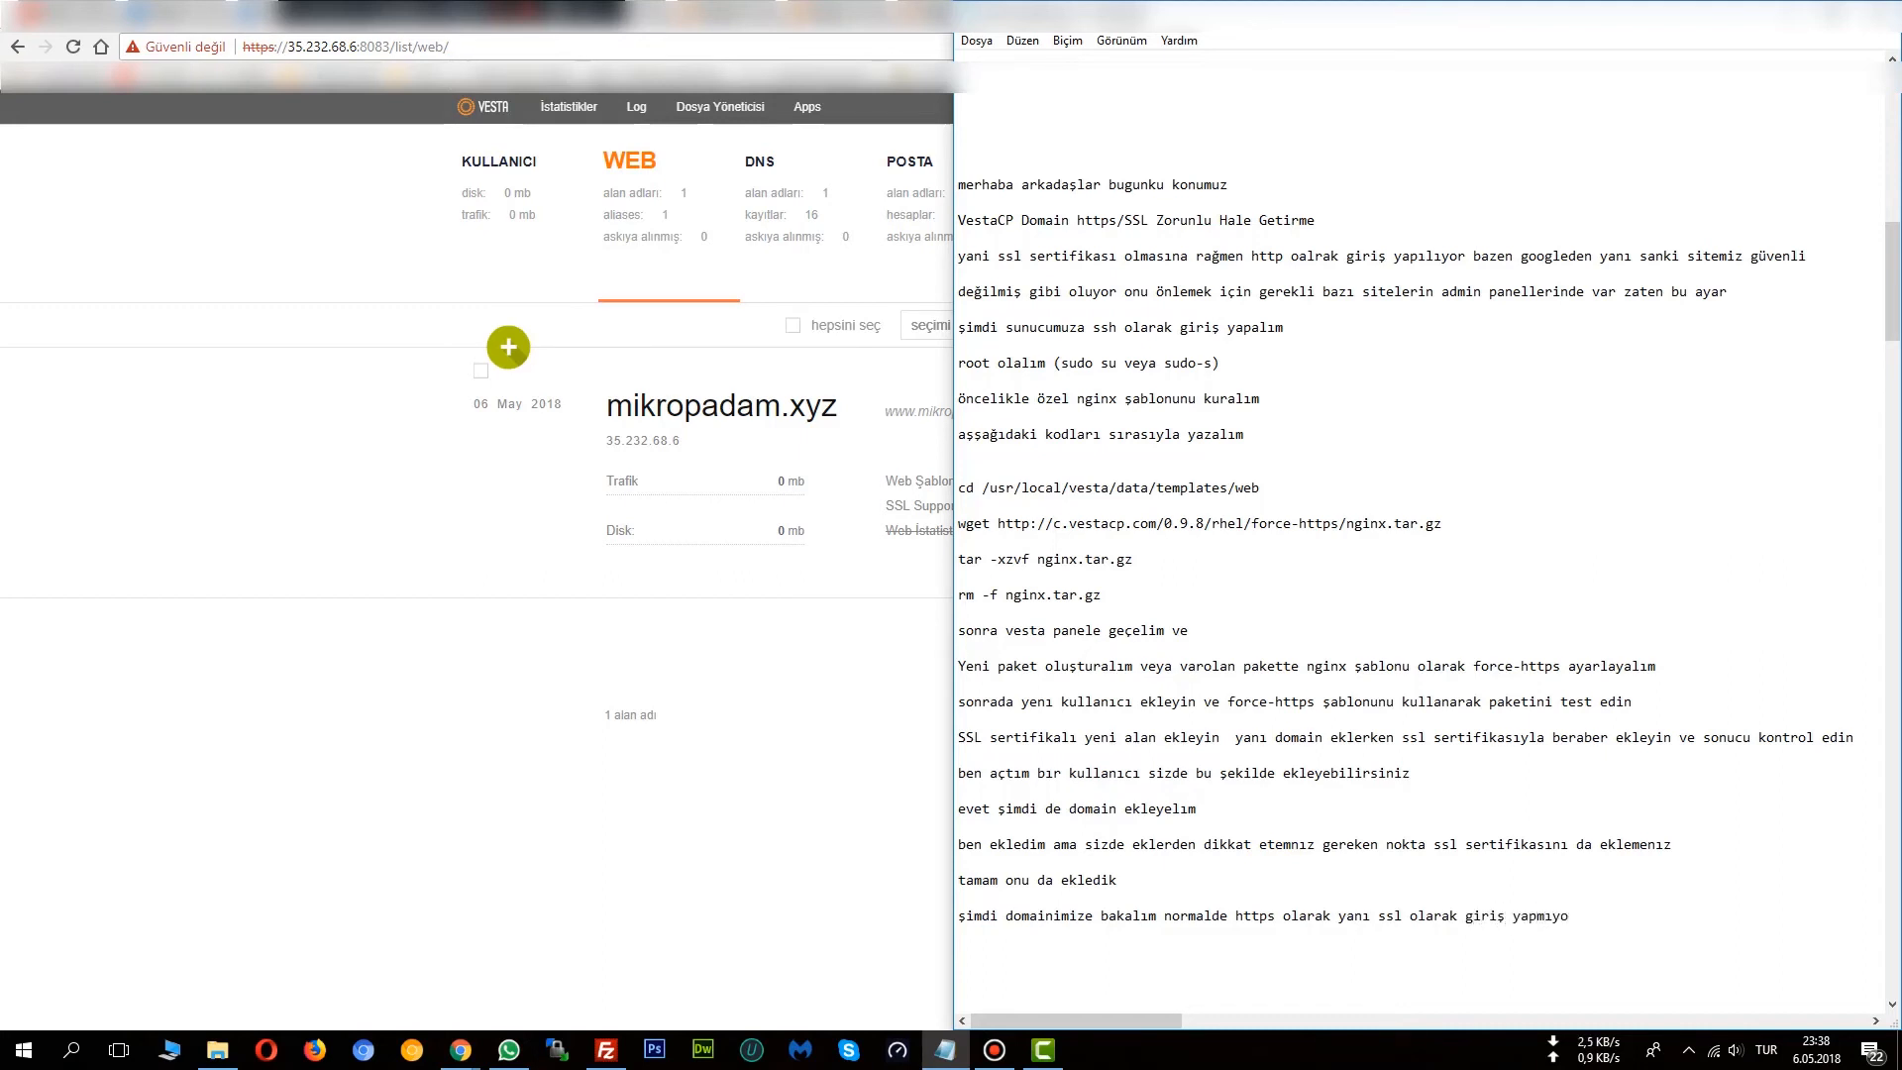
{"action": "type", "text": "rdu otomaik oalrak"}
Step: Open the mikropadam.xyz site from the Vesta web domain list and dismiss the page translation offer
{"action": "left_click", "coordinate": [495, 638]}
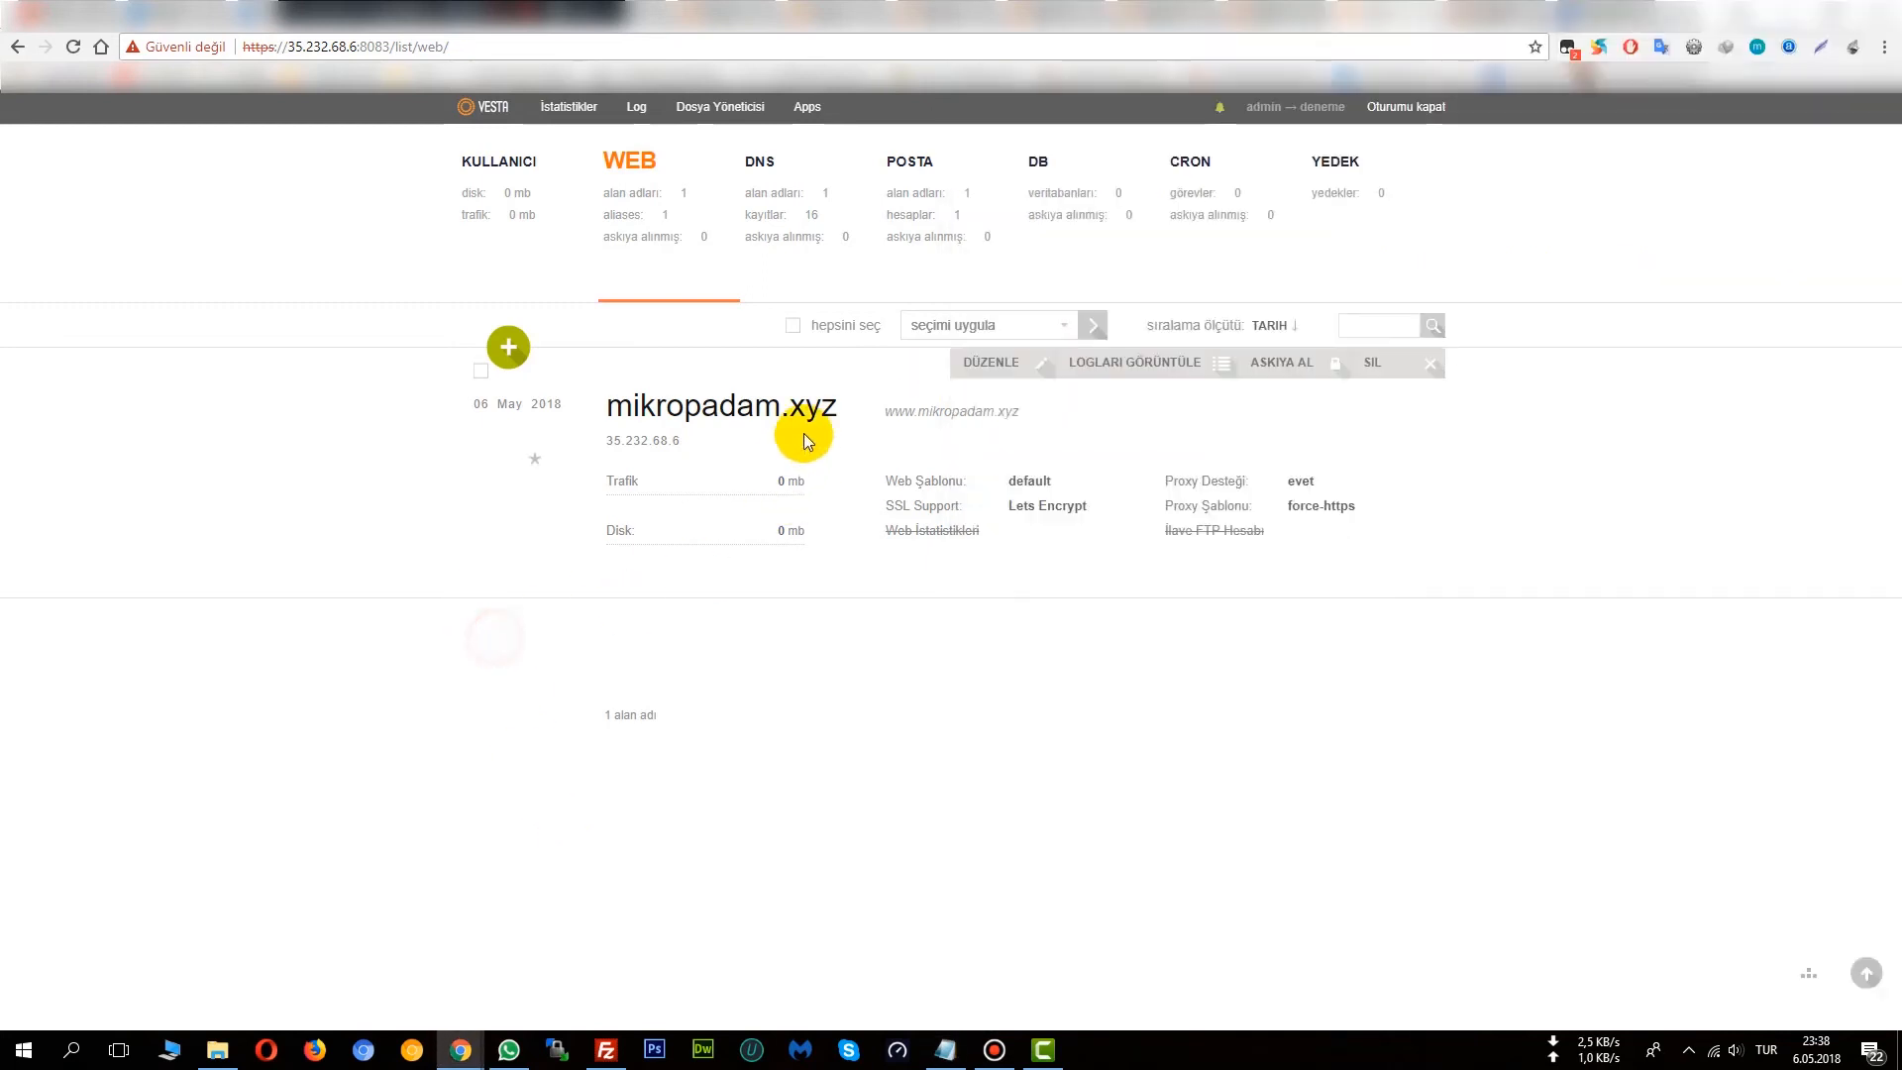
{"action": "left_click_drag", "start_coordinate": [839, 406], "coordinate": [608, 407]}
{"action": "right_click", "coordinate": [624, 403]}
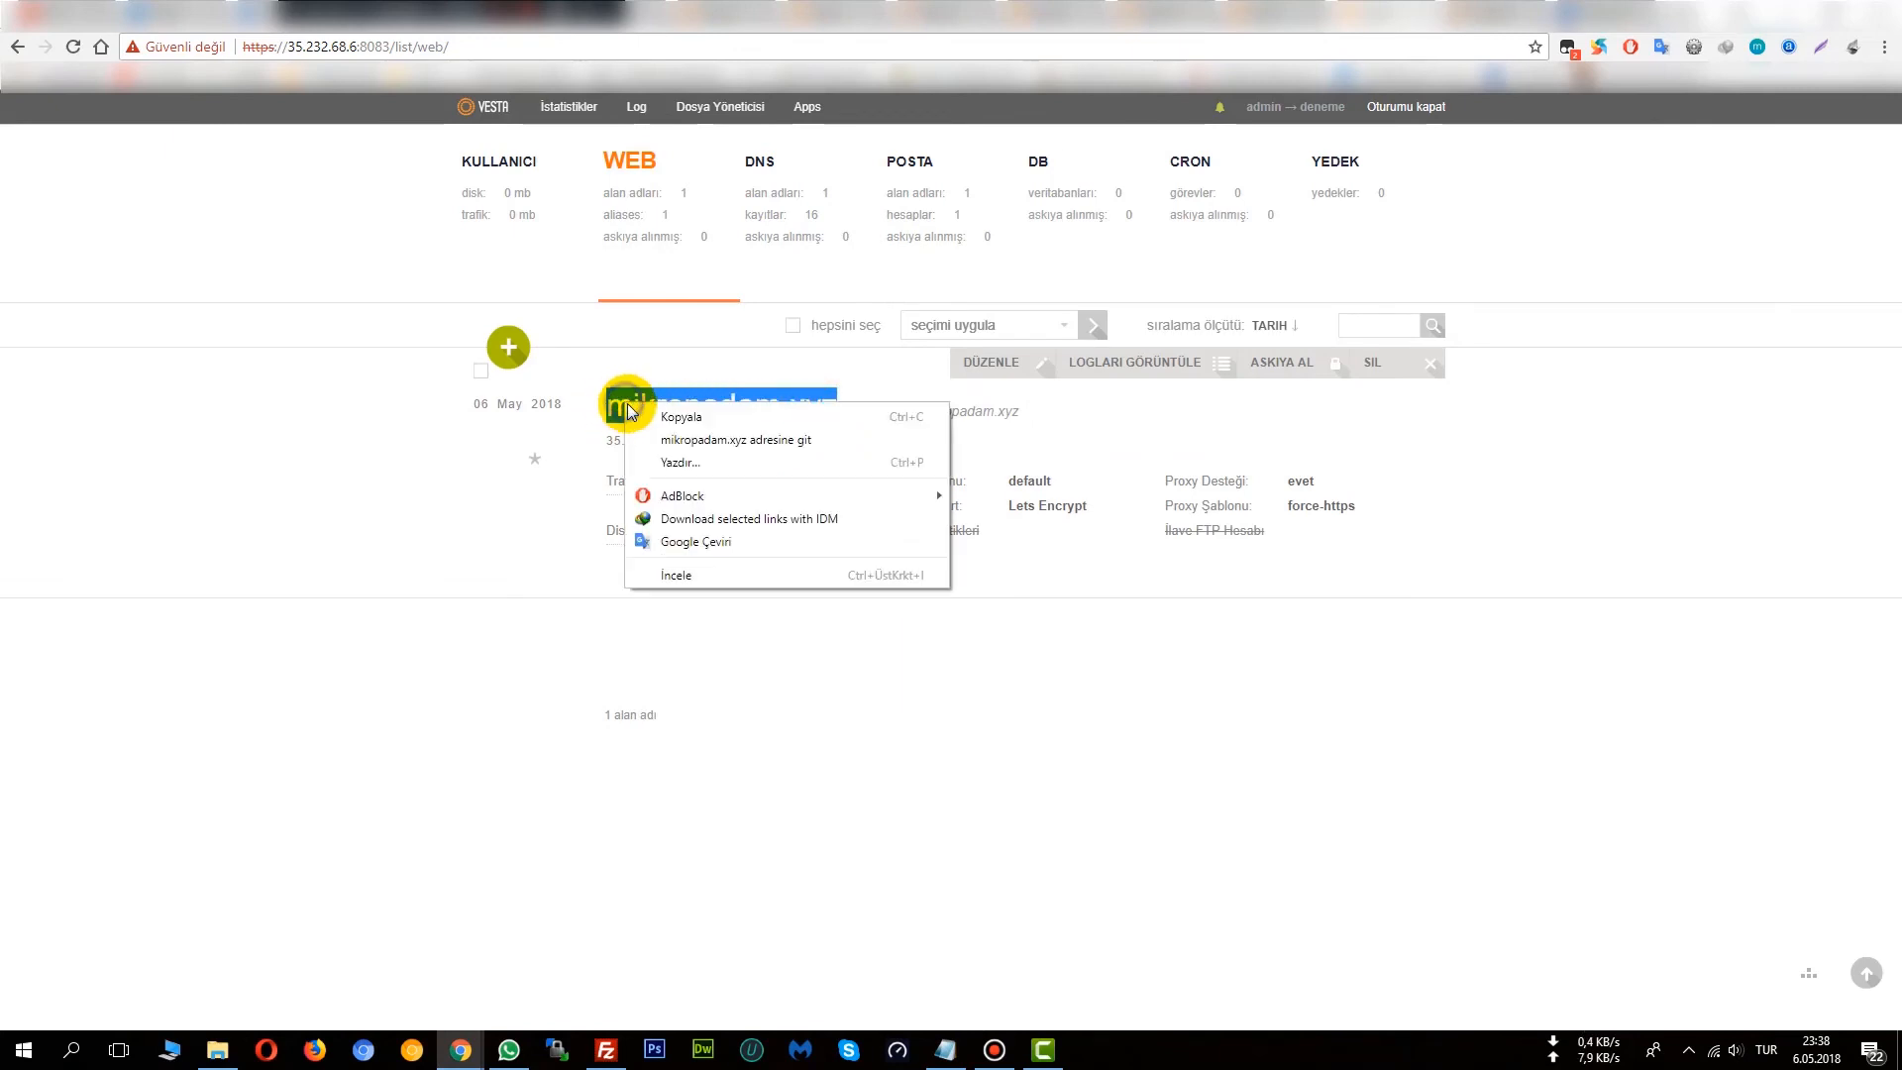
{"action": "left_click", "coordinate": [741, 440]}
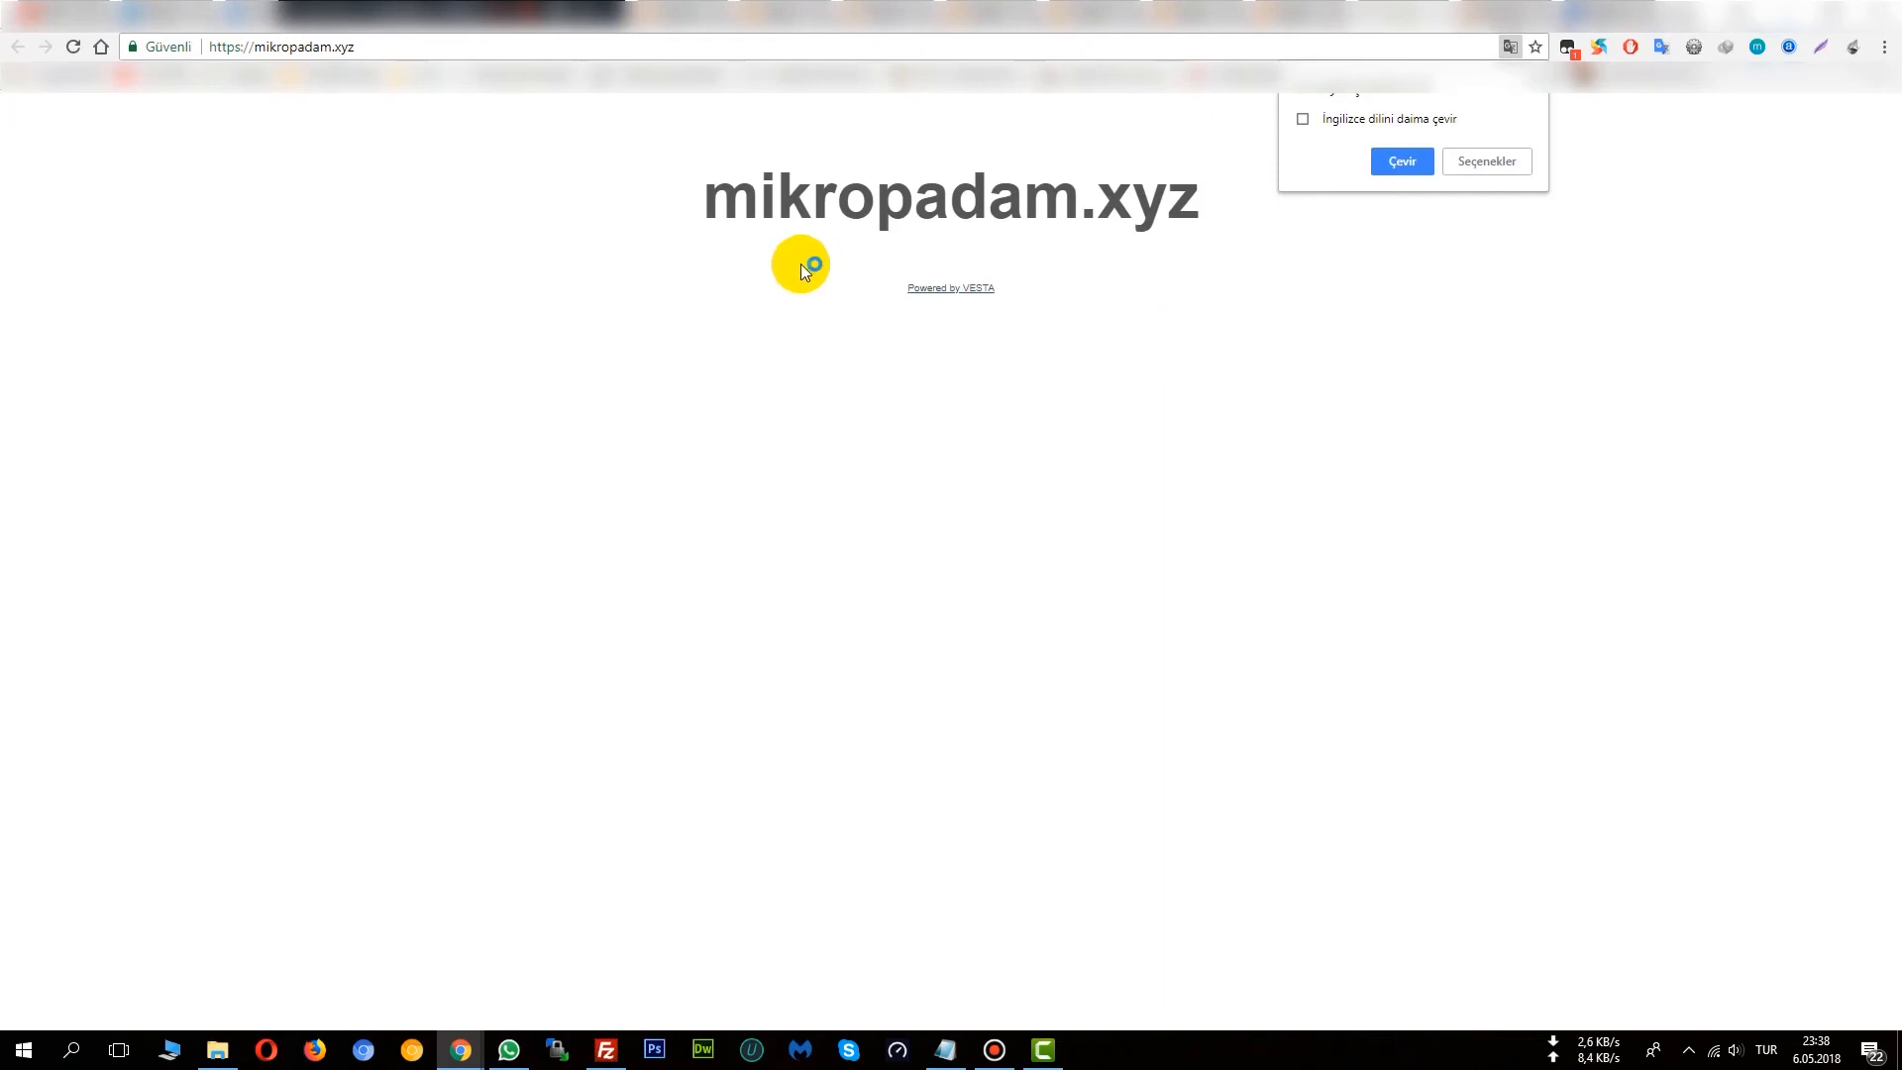
{"action": "left_click", "coordinate": [1383, 176]}
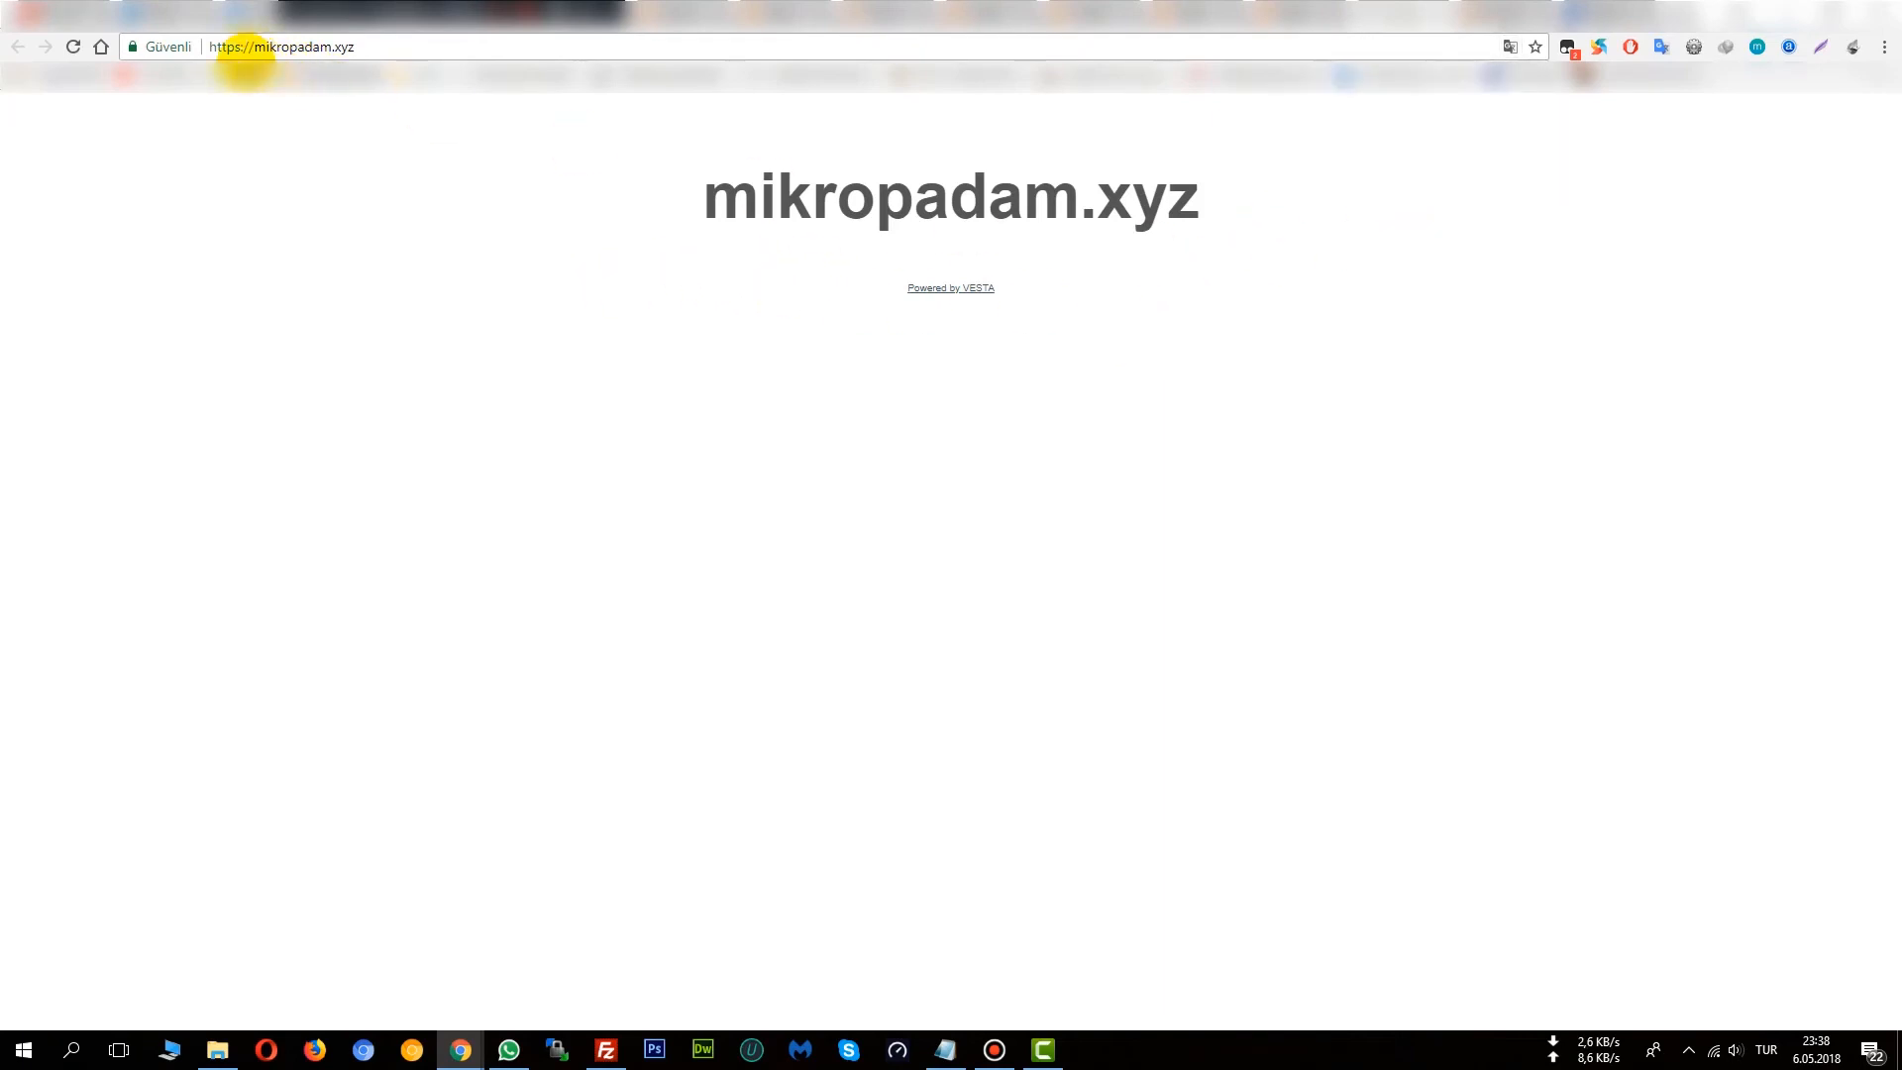
Step: Check the connection security information of the mikropadam.xyz site in the browser
{"action": "left_click", "coordinate": [151, 46]}
{"action": "left_click", "coordinate": [183, 210]}
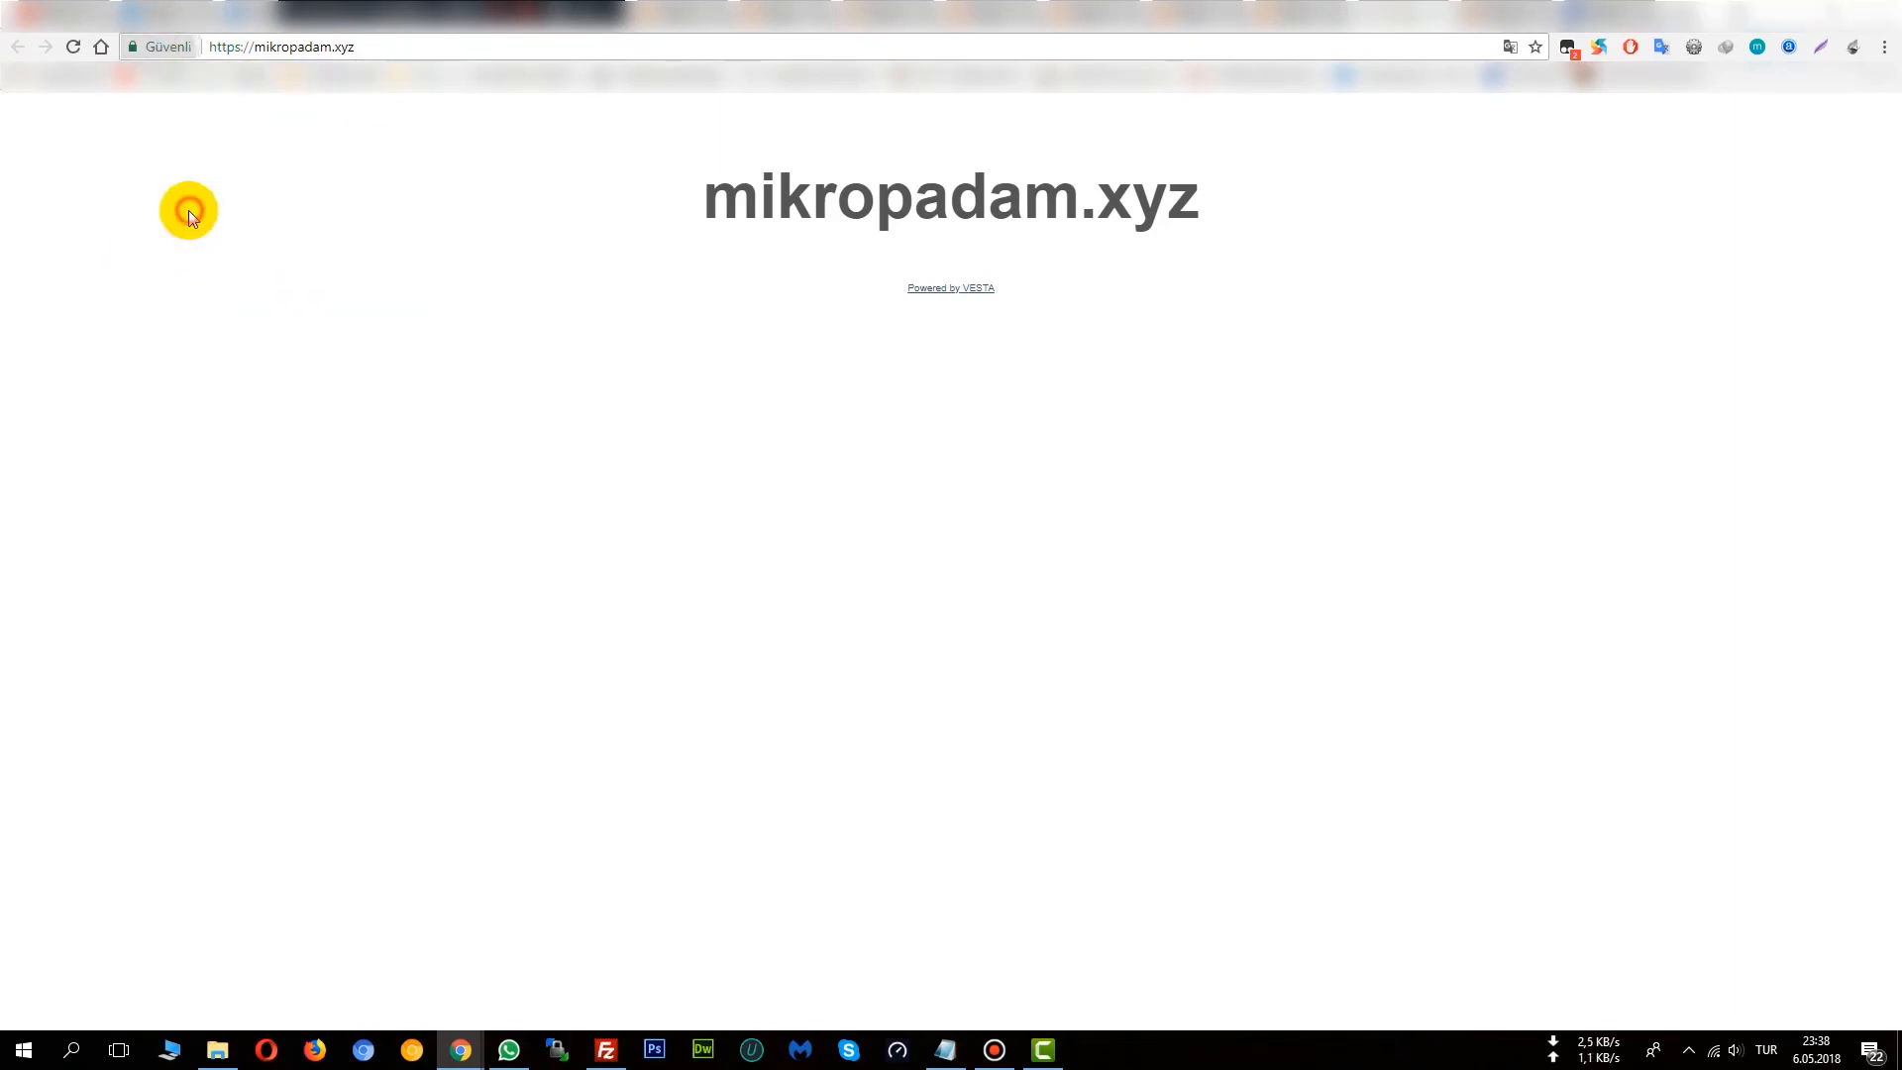
{"action": "left_click", "coordinate": [367, 495]}
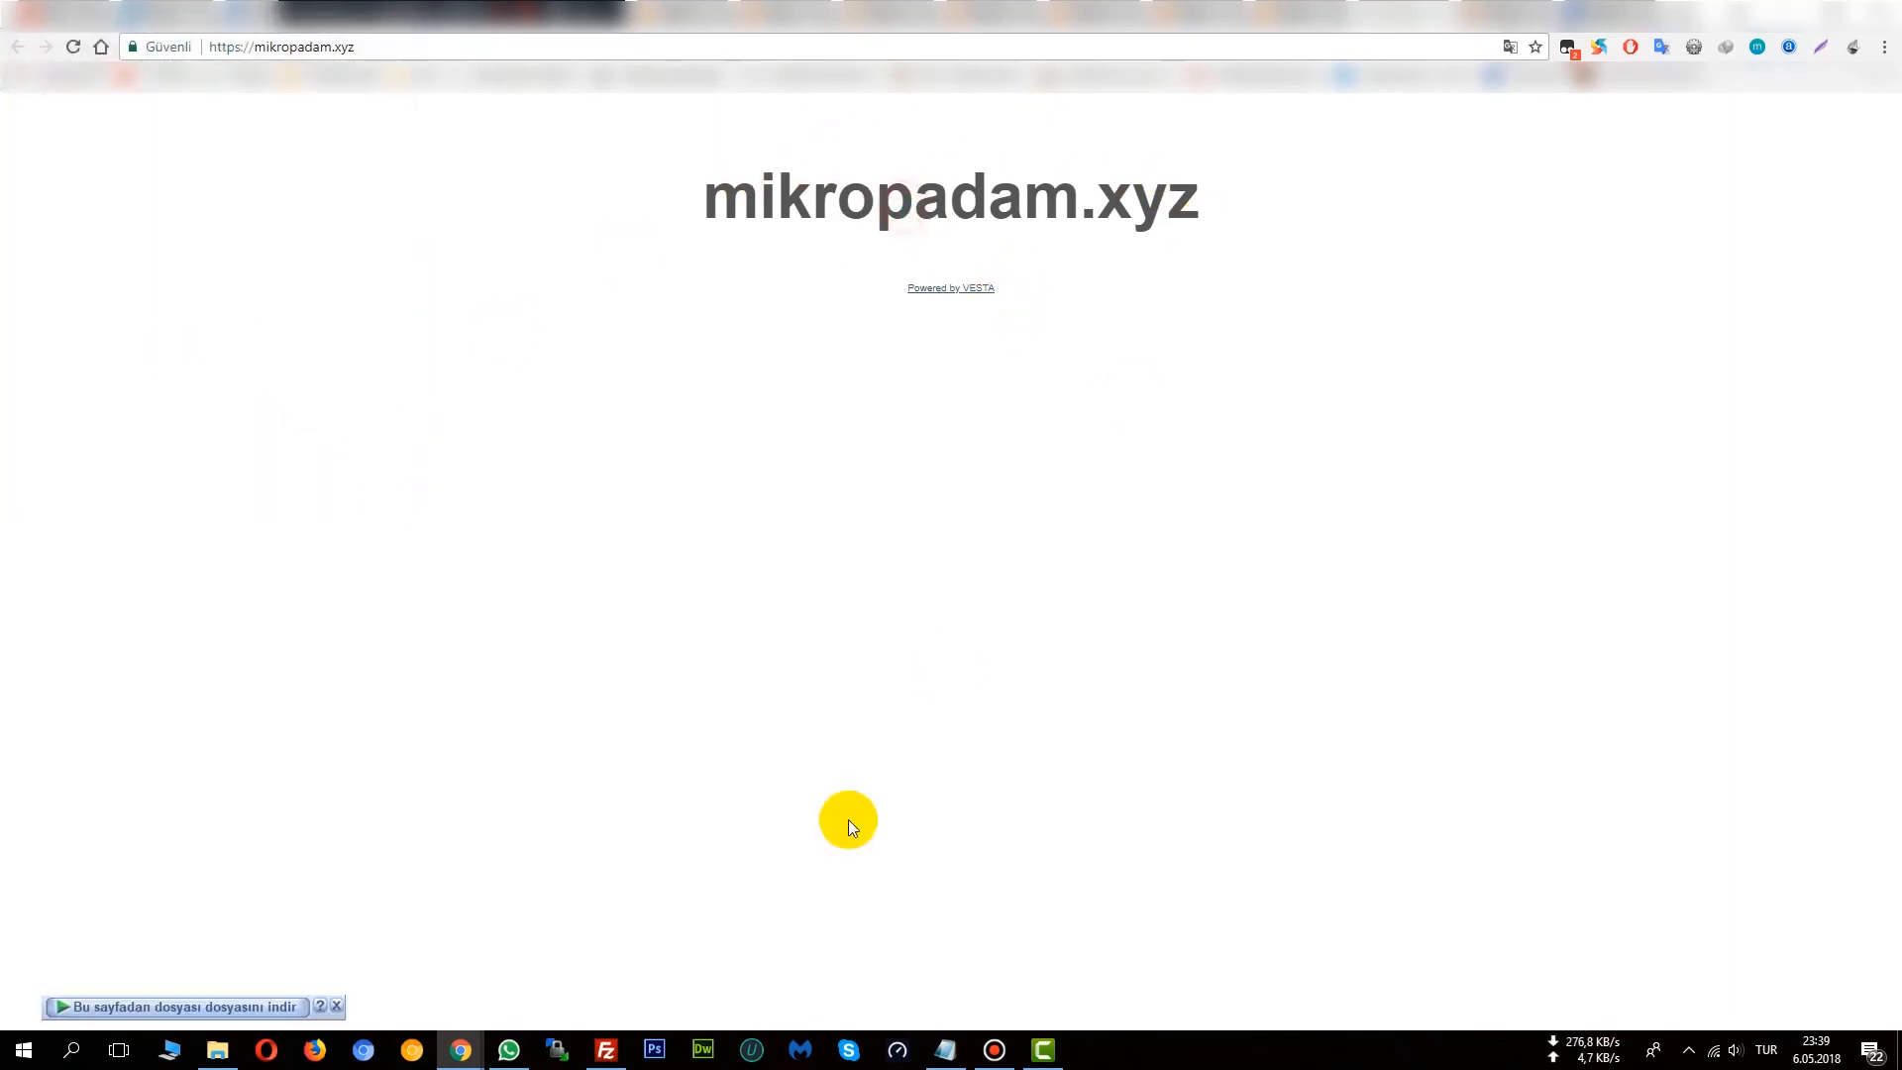
Step: Add the line "evet şuan gördüğünüz gibi adrese tıklayınca bızı hemen https olarak bağladı bugunluk bu kadar arkadaşlar" to the notes
{"action": "left_click", "coordinate": [947, 1050]}
{"action": "left_click", "coordinate": [998, 968]}
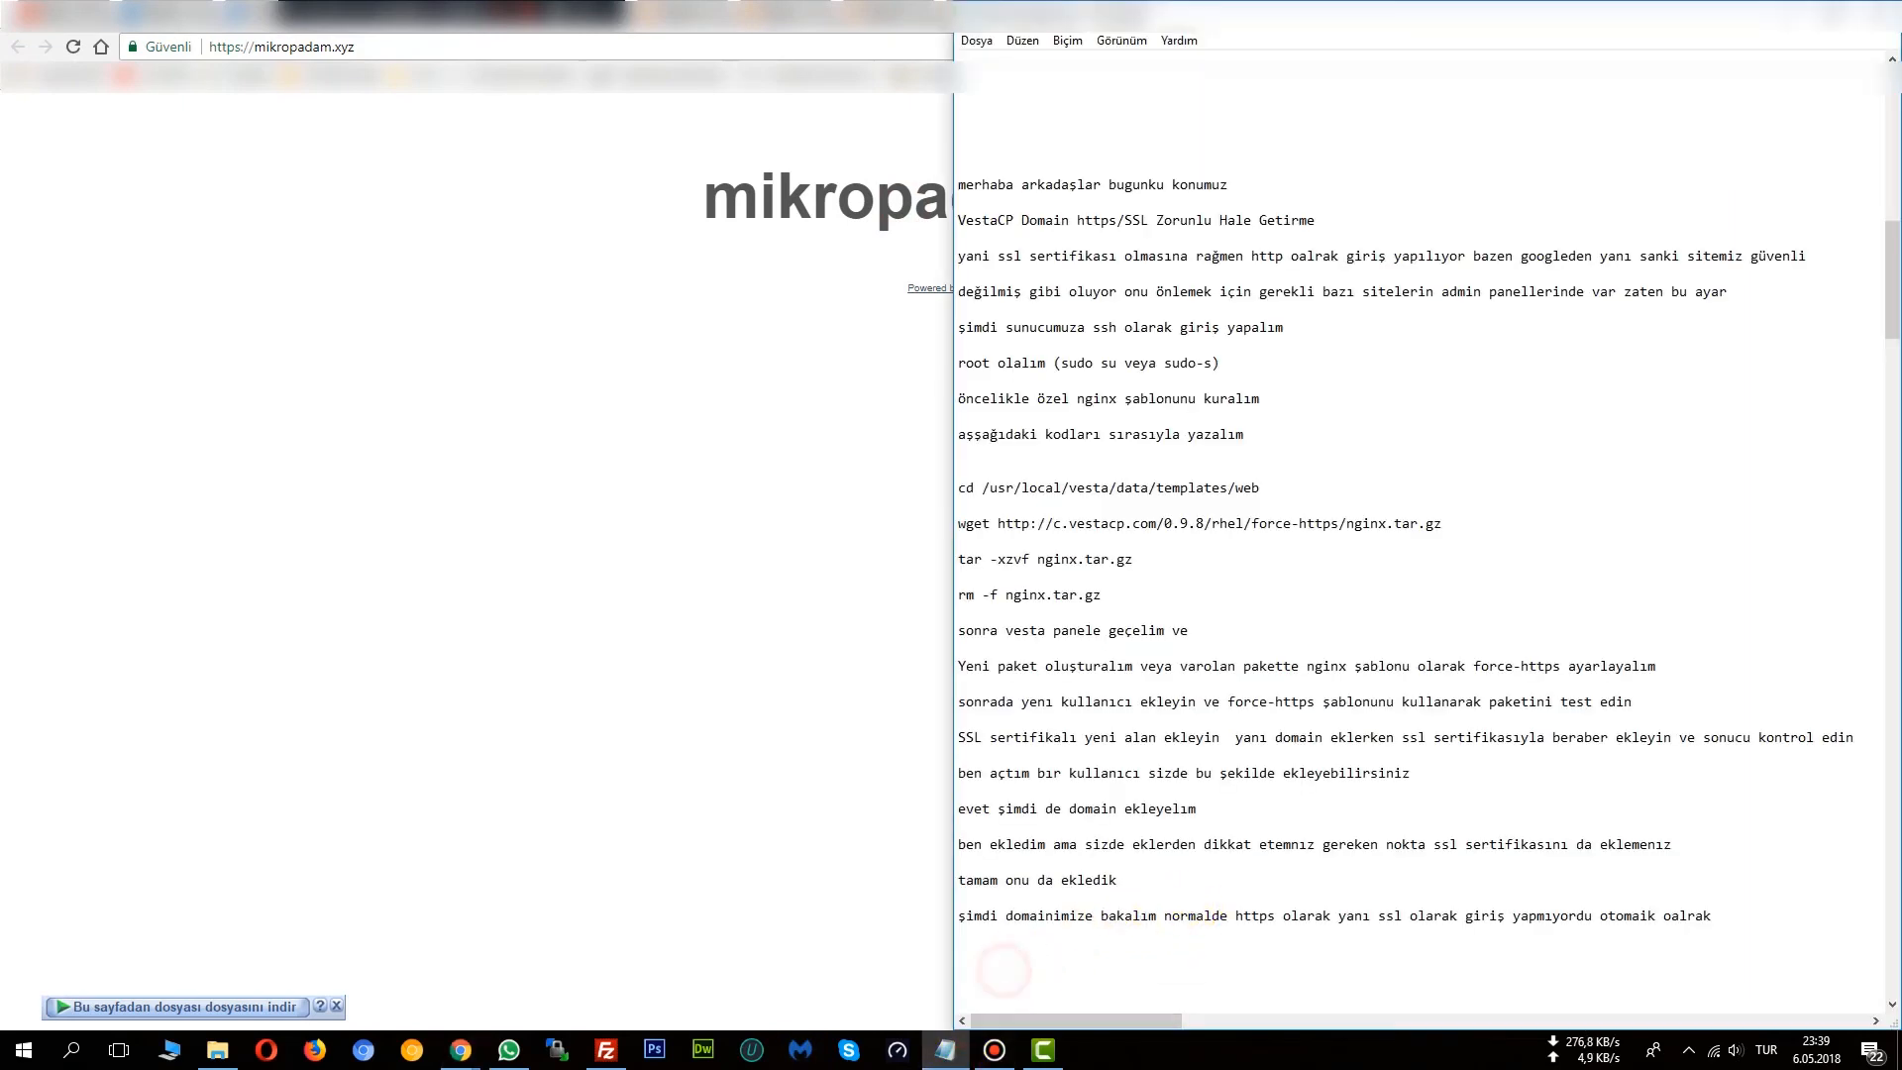
{"action": "type", "text": "eve"}
{"action": "key", "text": "BackSpace"}
{"action": "key", "text": "BackSpace"}
{"action": "key", "text": "BackSpace"}
{"action": "type", "text": "ec"}
{"action": "key", "text": "BackSpace"}
{"action": "type", "text": "vet şı"}
{"action": "key", "text": "BackSpace"}
{"action": "type", "text": "uan gördüğünüz gibi"}
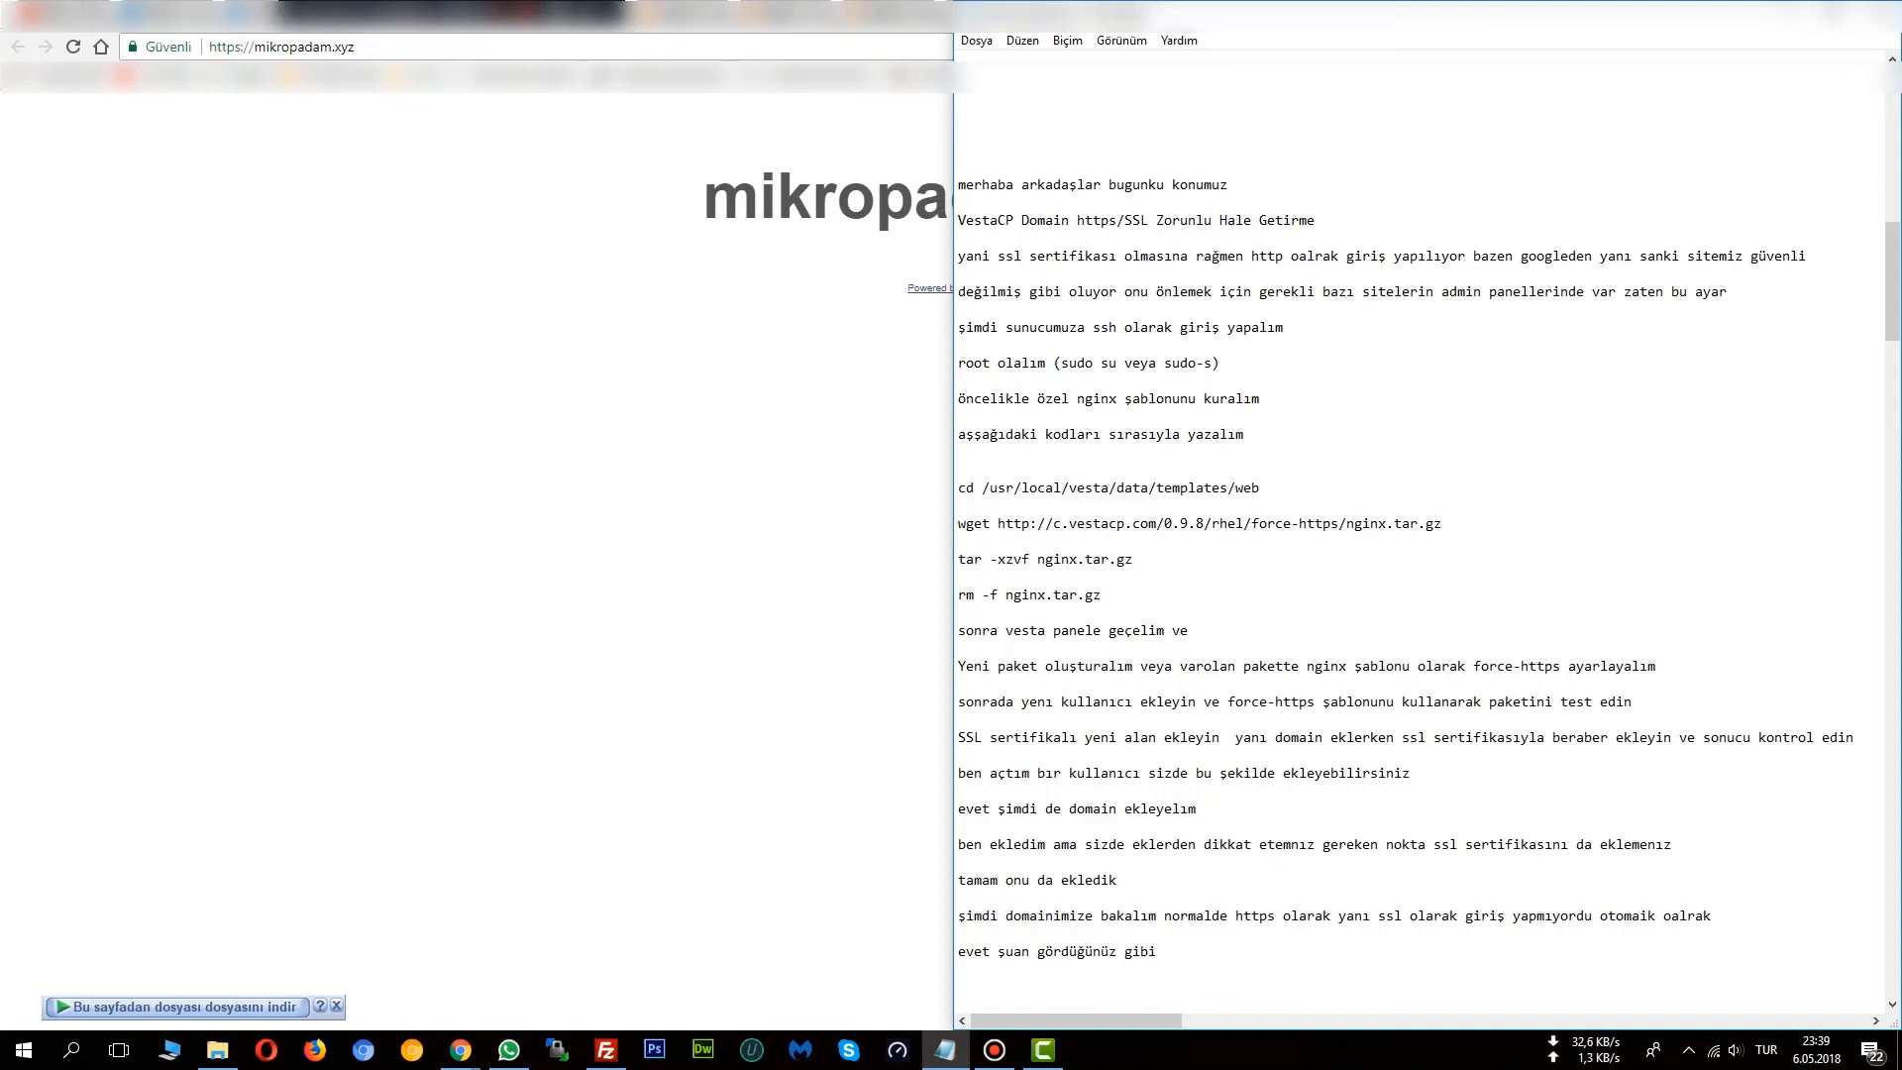
{"action": "type", "text": " adrese tıklayınca bızı hemen https olarak"}
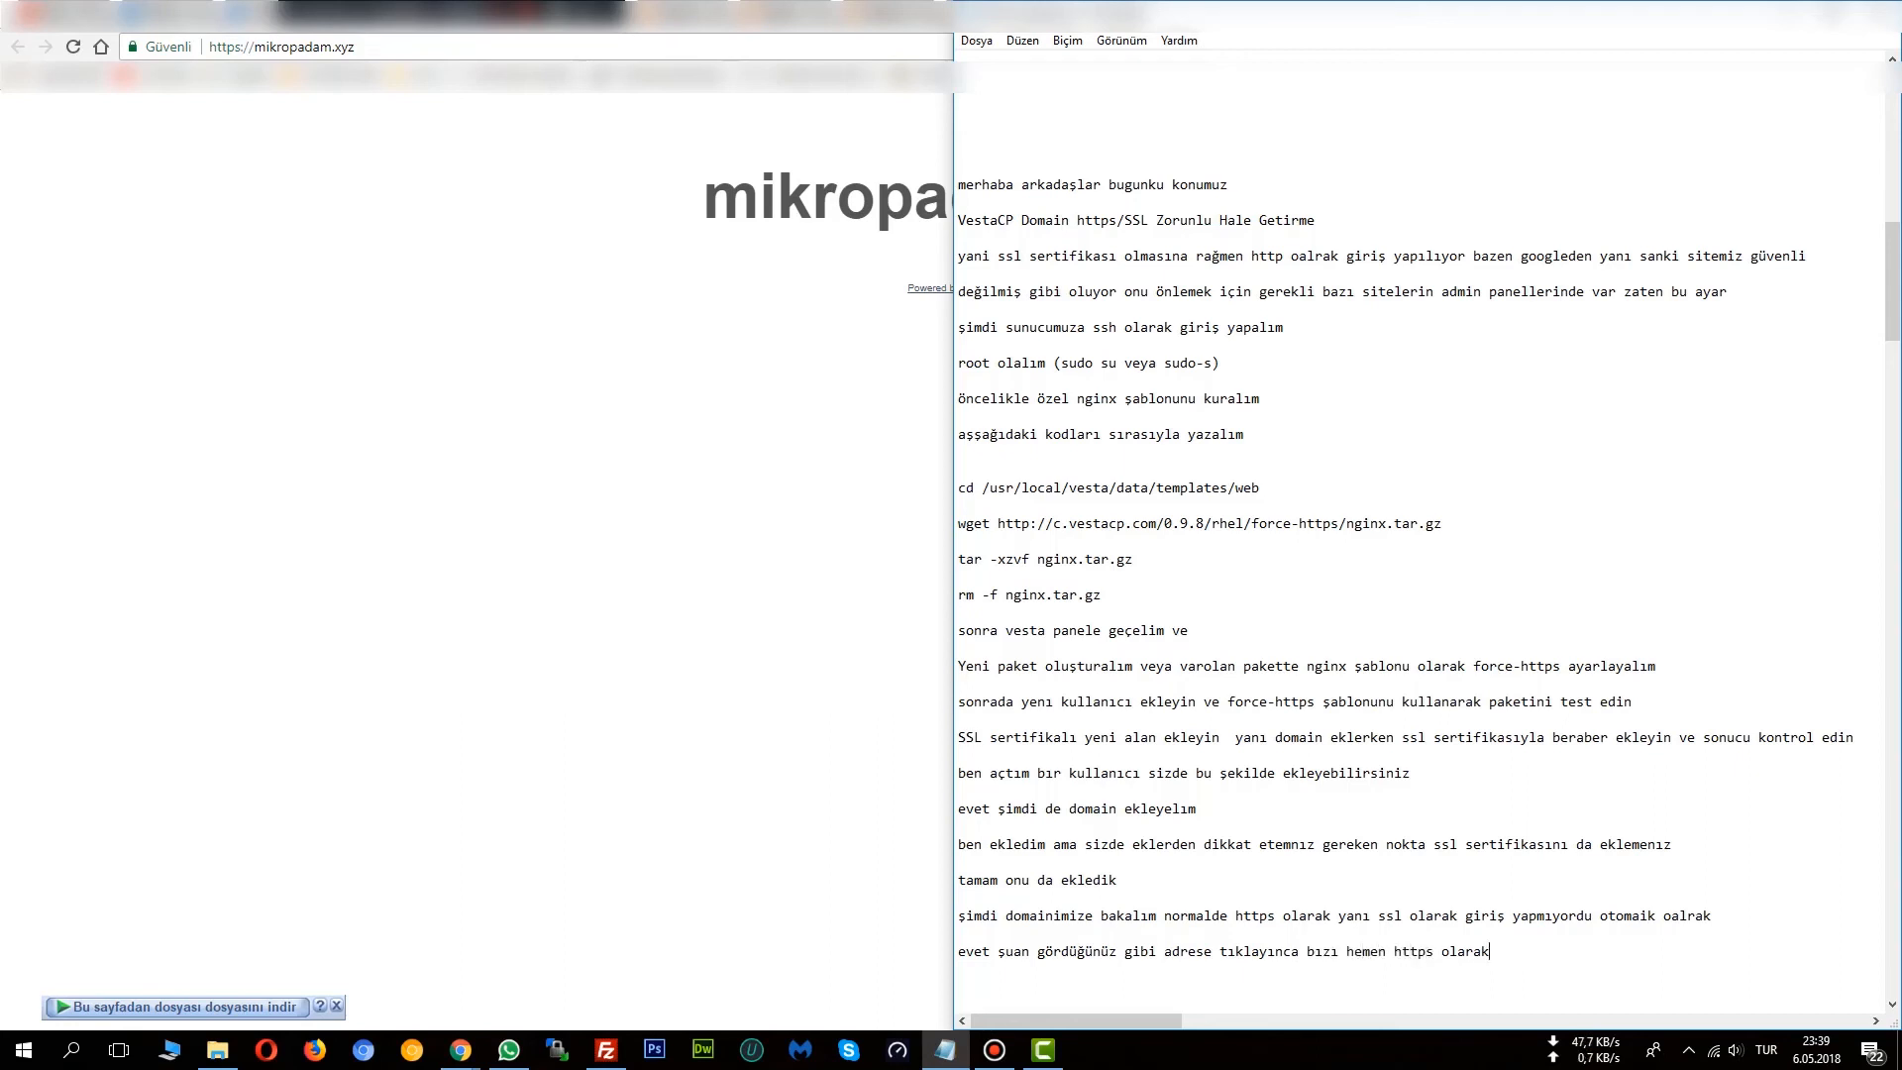
{"action": "type", "text": " bağladı bugunluk bu kadar arkadaşlar"}
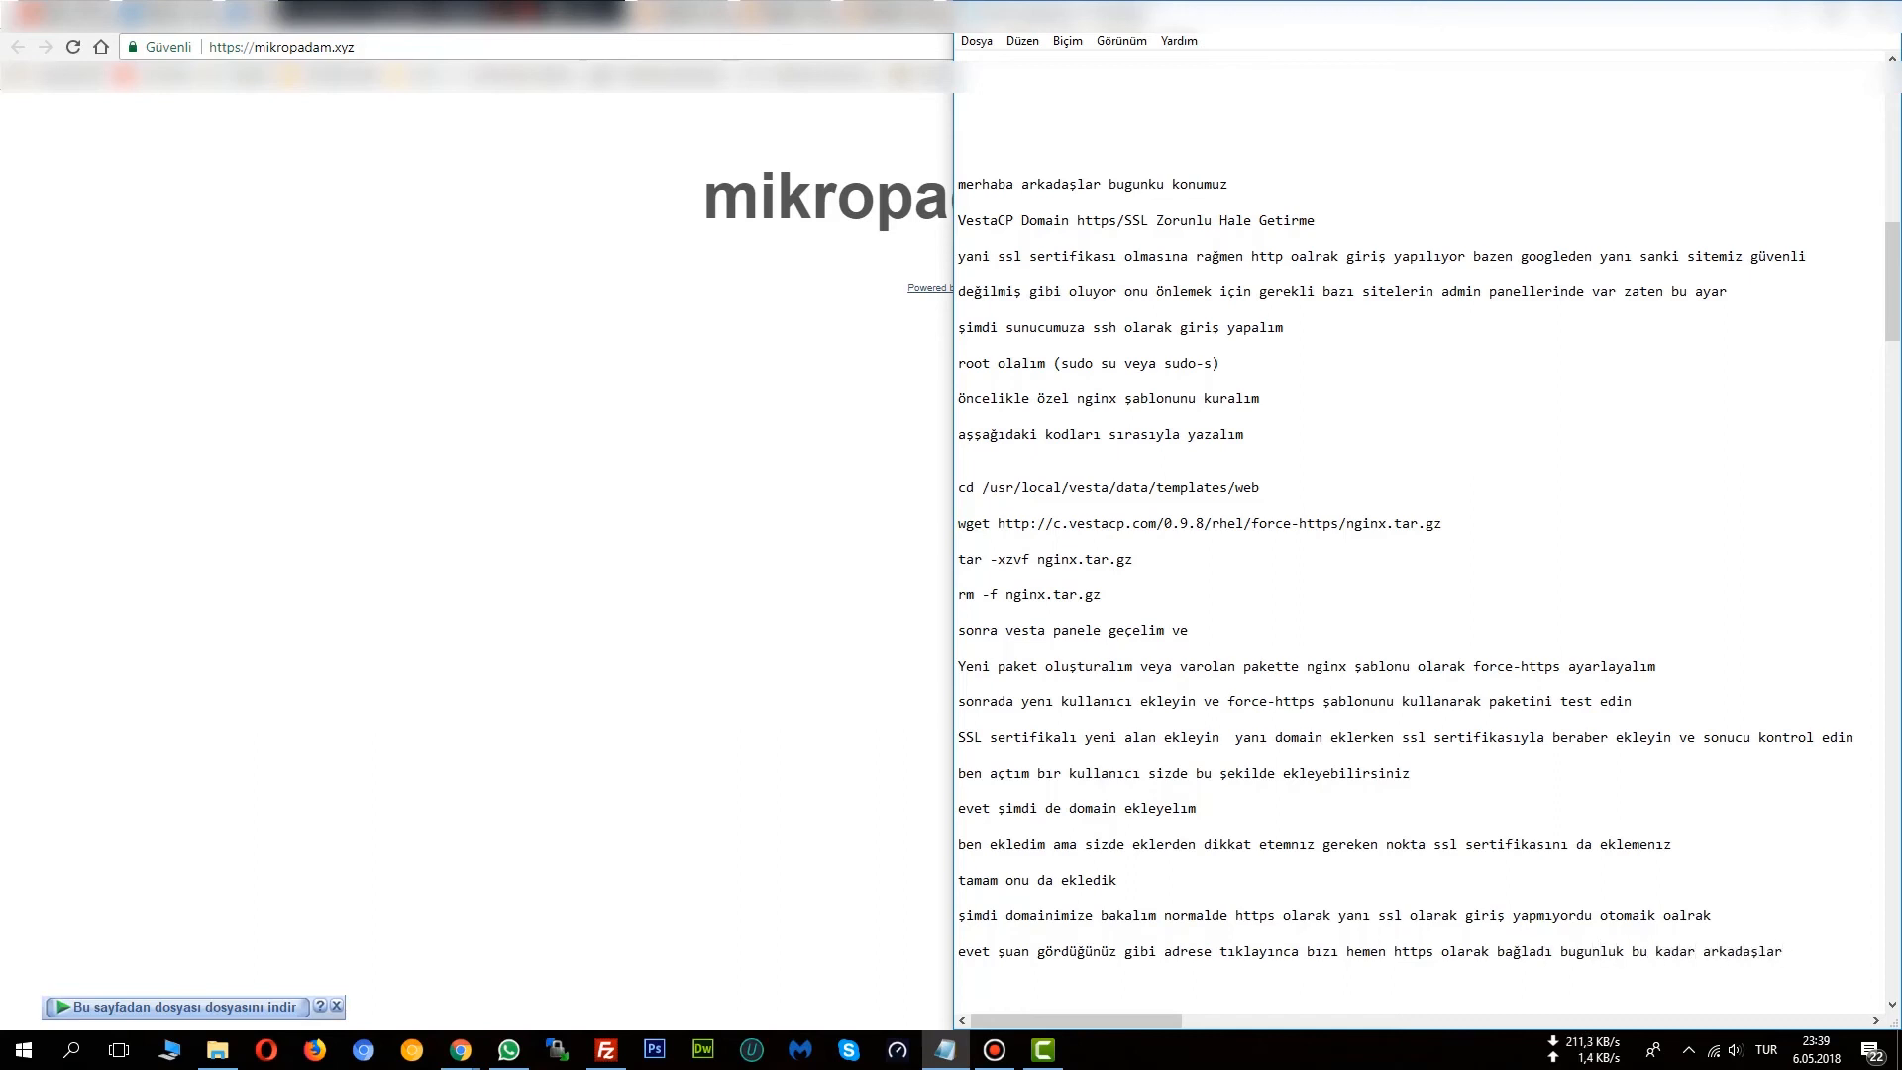
Step: End the last line of the notes with "sonraki" and add "videoda görüşmek üzere" on a new line
{"action": "type", "text": " sonraki videoda"}
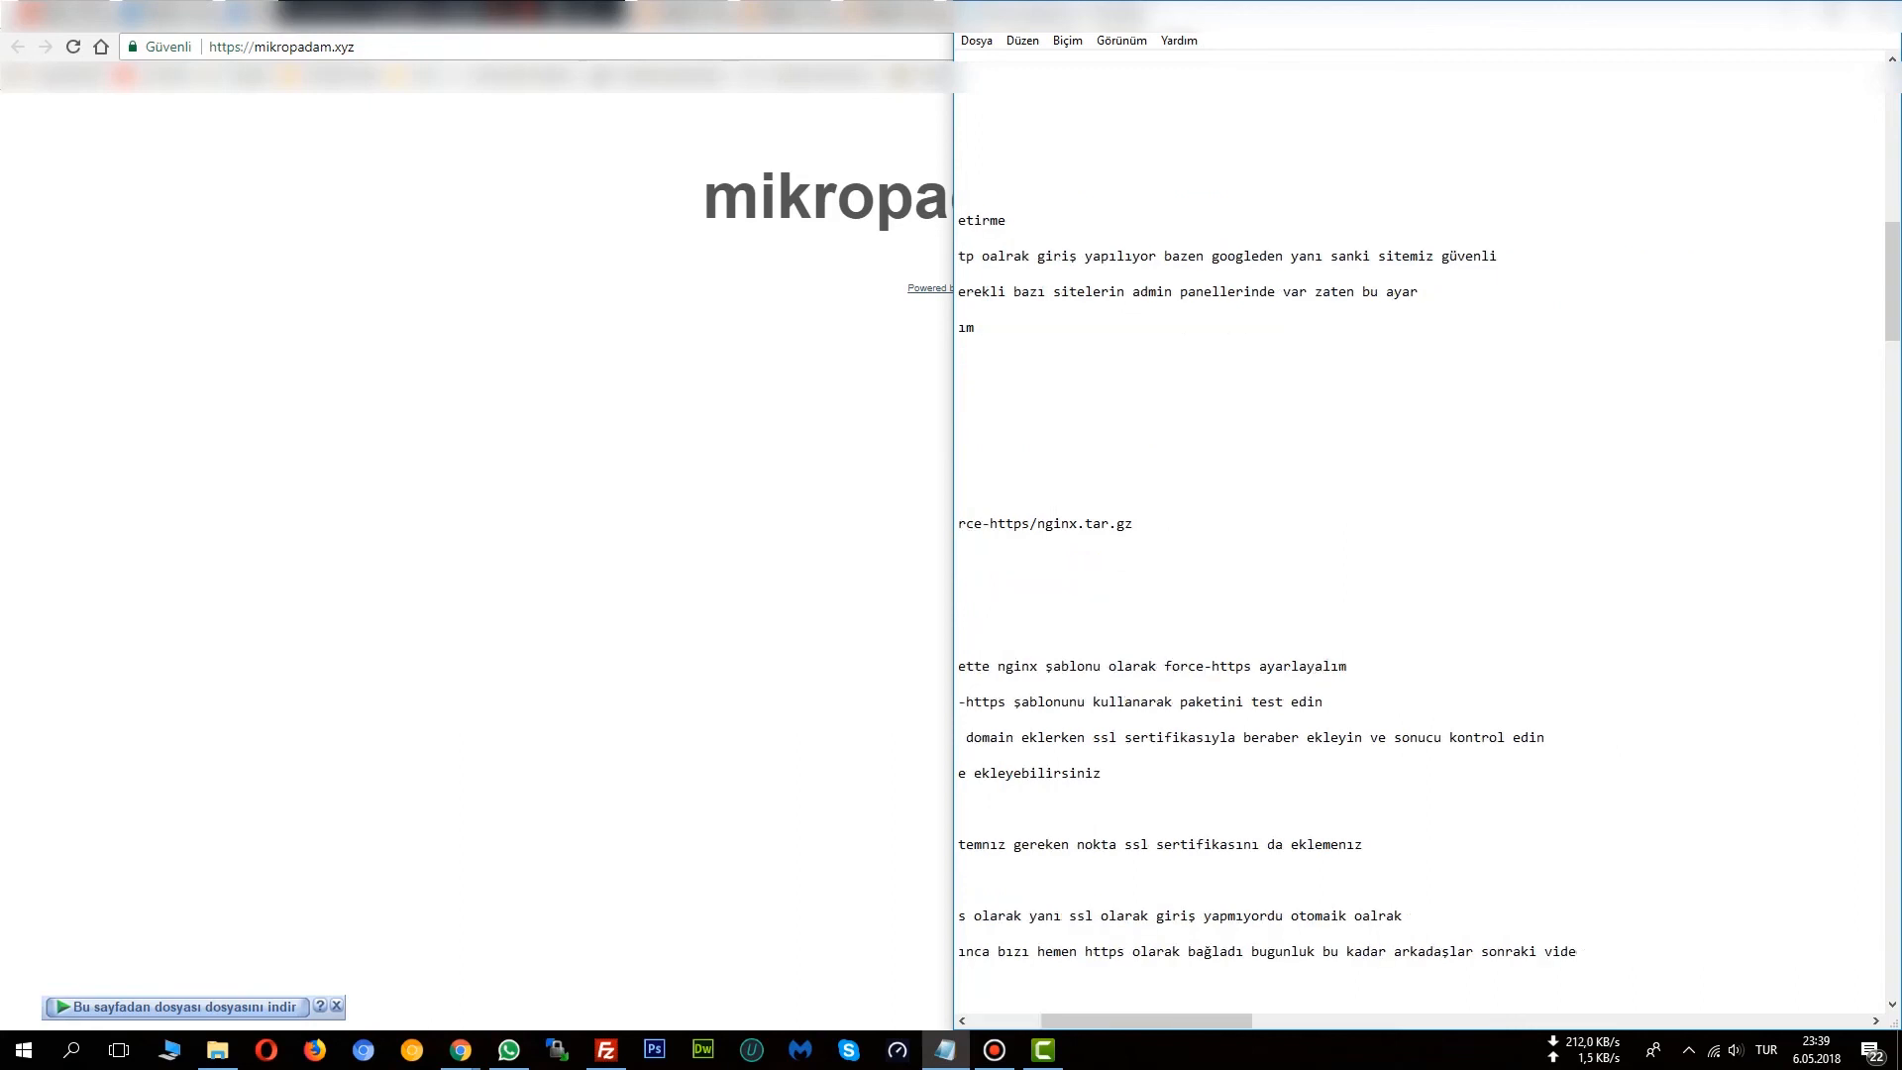
{"action": "key", "text": "BackSpace"}
{"action": "key", "text": "BackSpace"}
{"action": "key", "text": "BackSpace"}
{"action": "key", "text": "BackSpace"}
{"action": "key", "text": "BackSpace"}
{"action": "key", "text": "BackSpace"}
{"action": "key", "text": "BackSpace"}
{"action": "key", "text": "Return"}
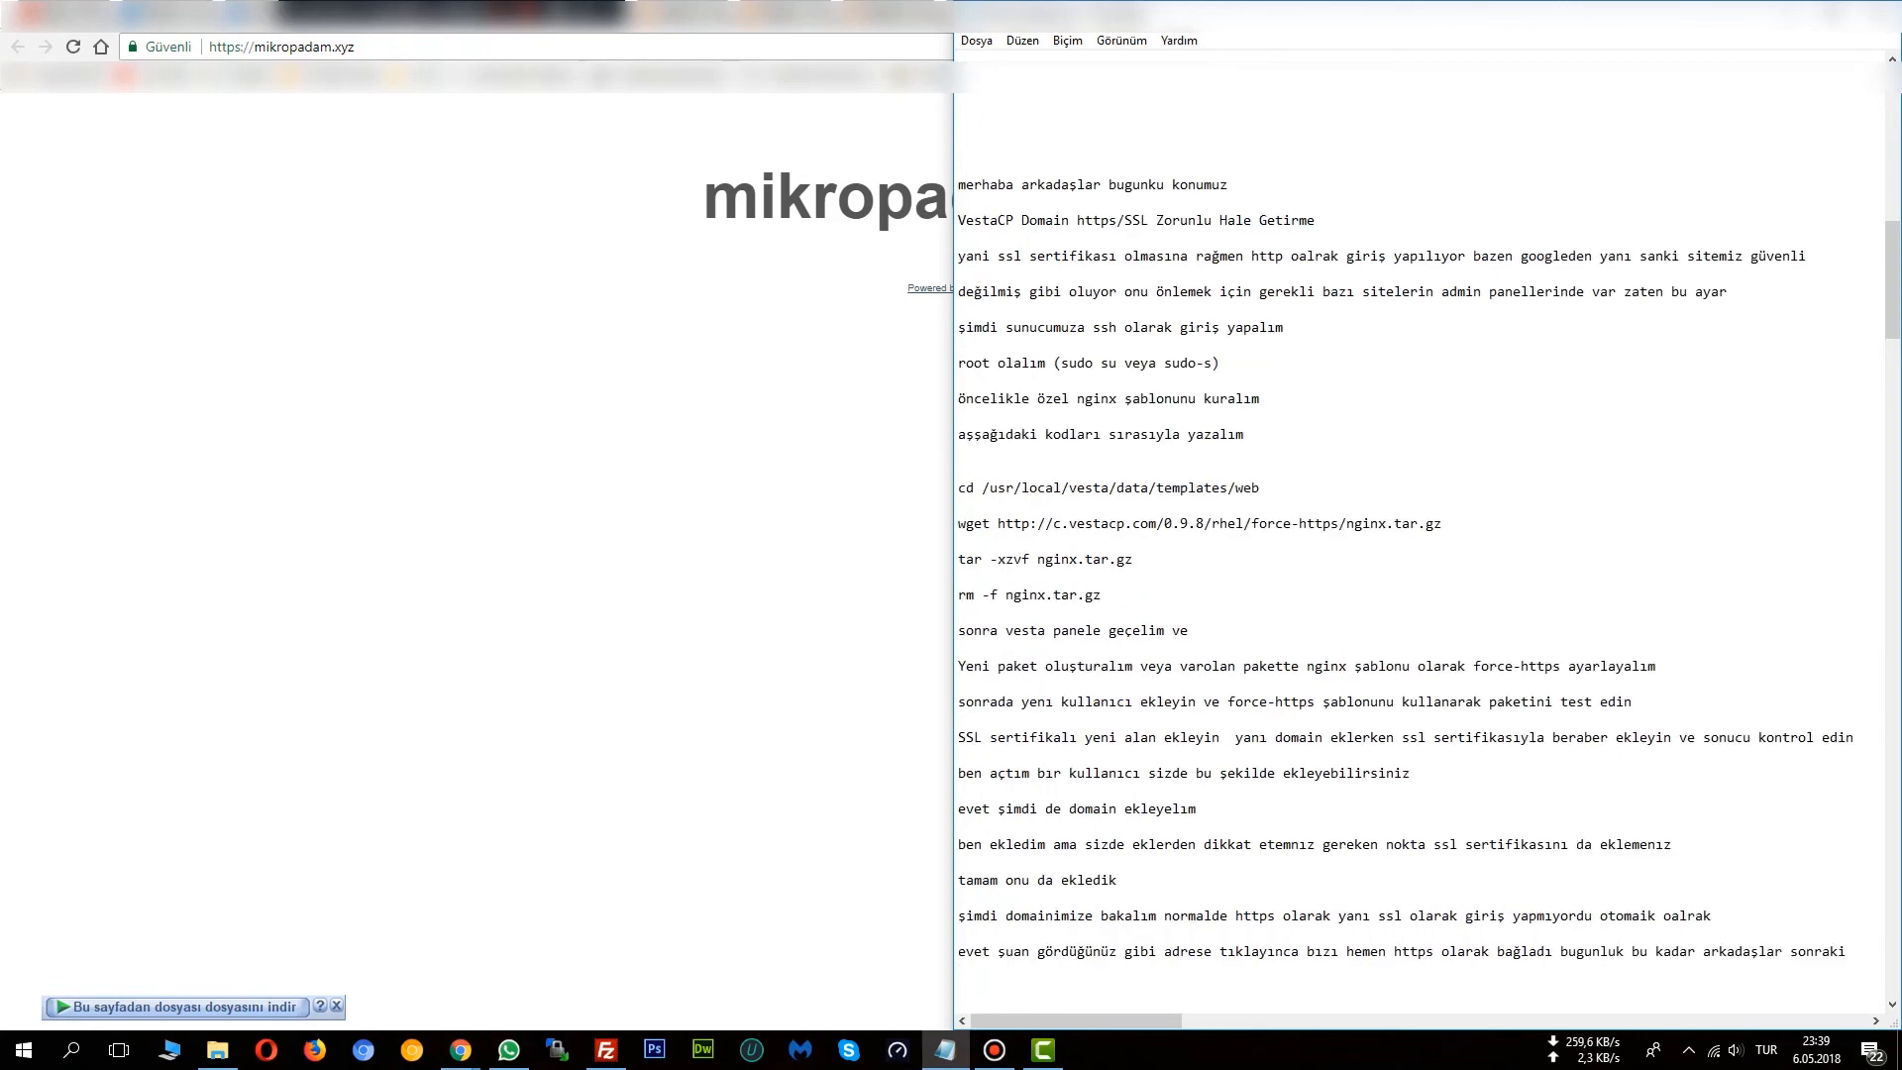
{"action": "type", "text": "videoda görüşmek üzere"}
{"action": "key", "text": "Return"}
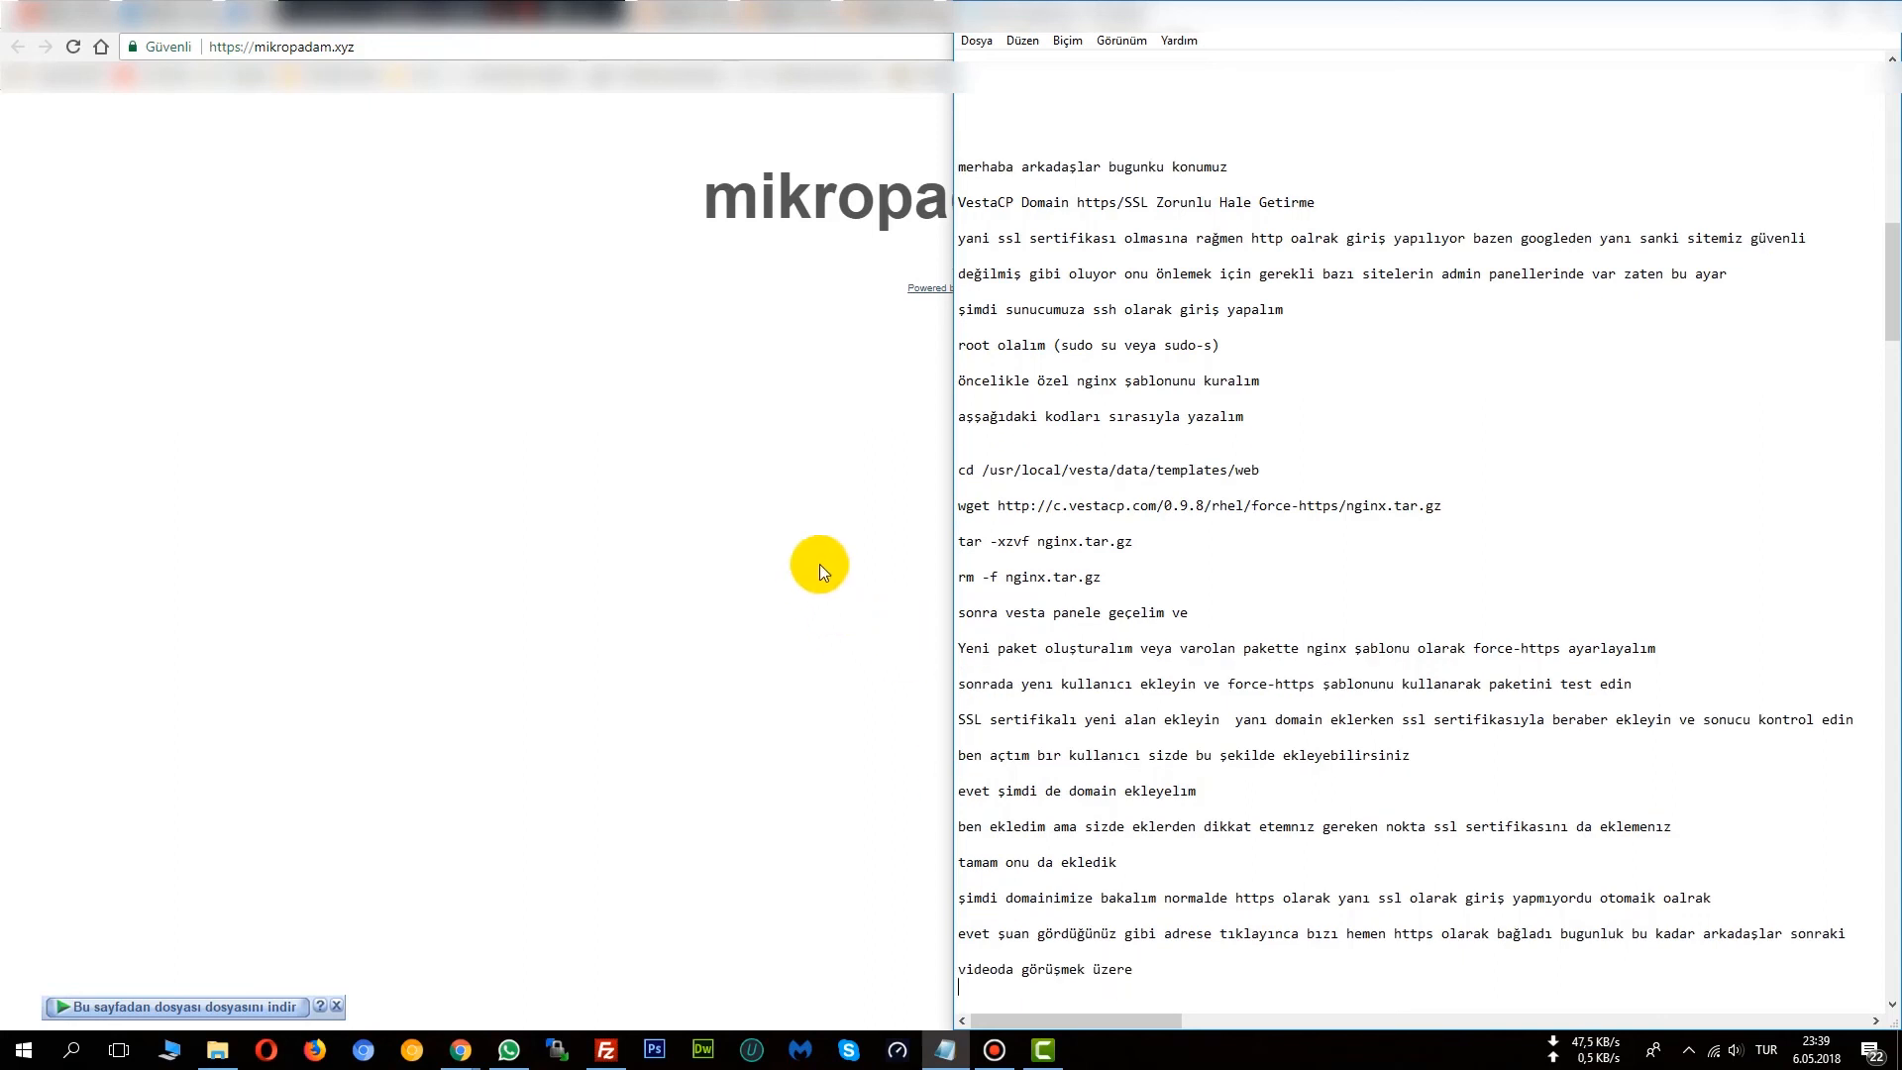